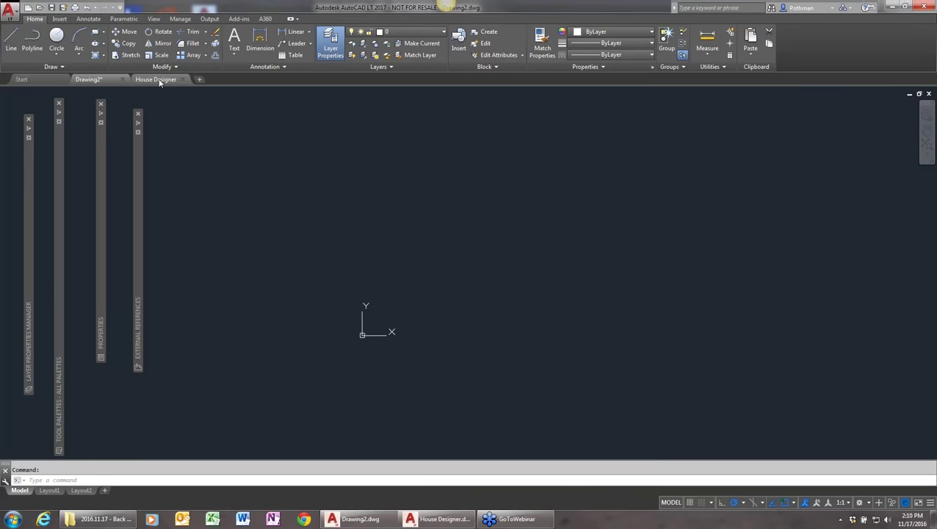
- Copy the spiral staircase block from the model space of the House Designer drawing to the clipboard
mouse_move(159, 83)
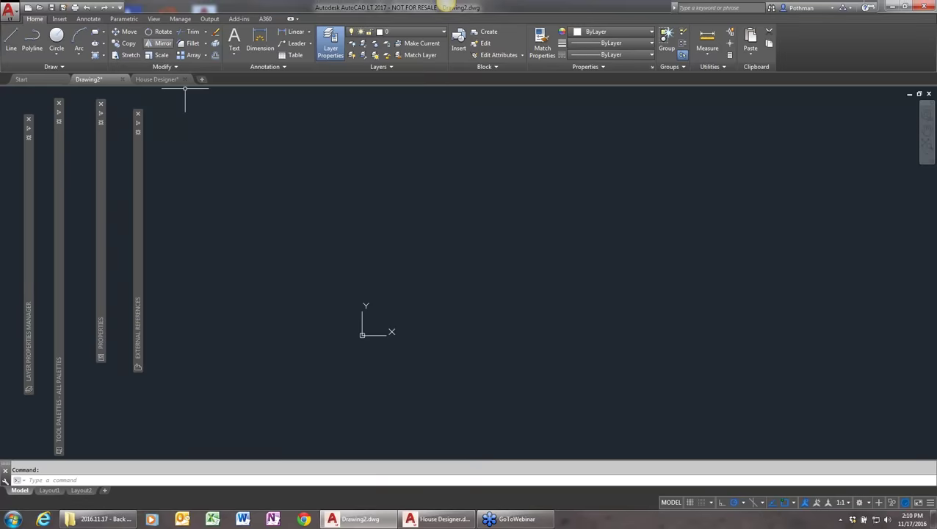
left_click(160, 81)
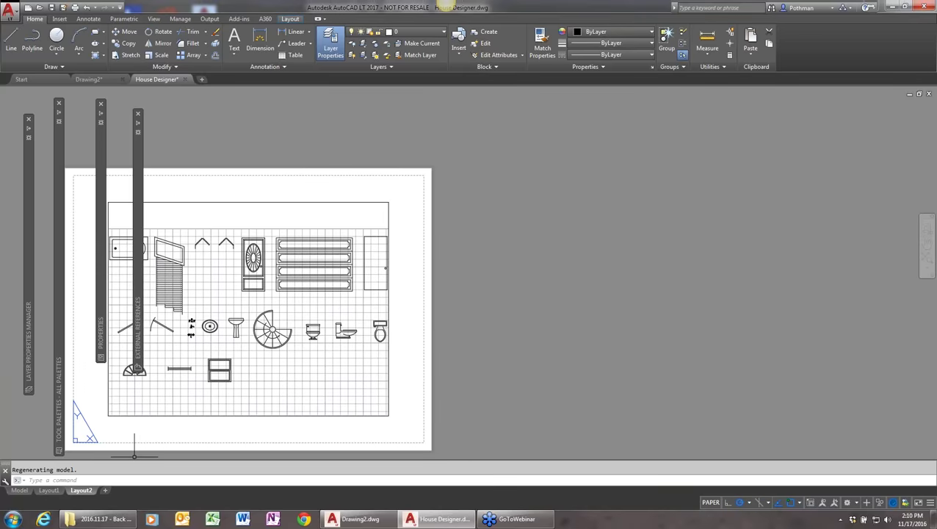
left_click(19, 489)
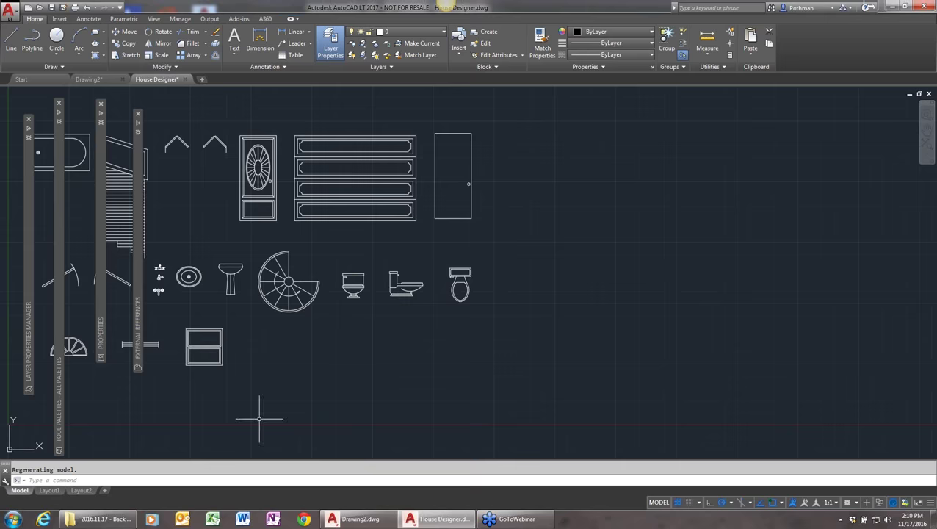
left_click(318, 336)
left_click(268, 249)
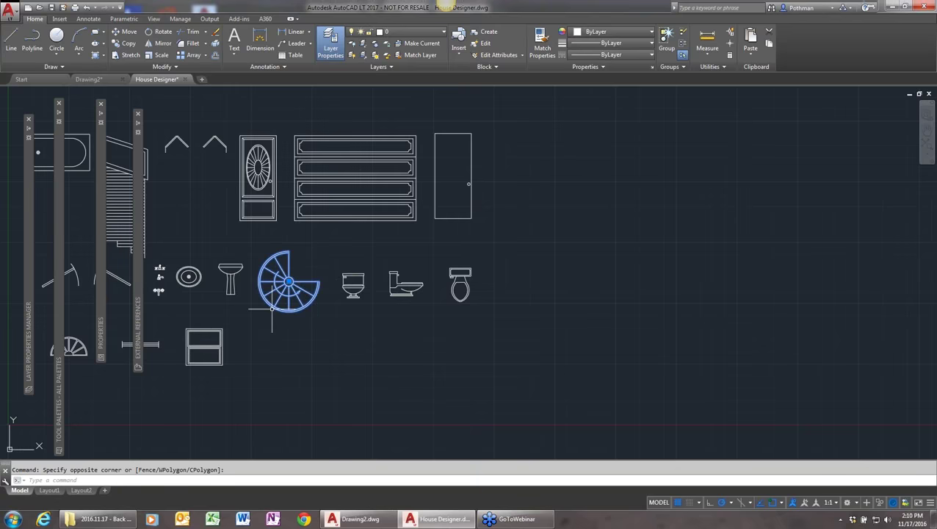
key("ctrl+c")
- Paste the copied spiral staircase into Drawing2 near the origin, and erase it again
left_click(98, 80)
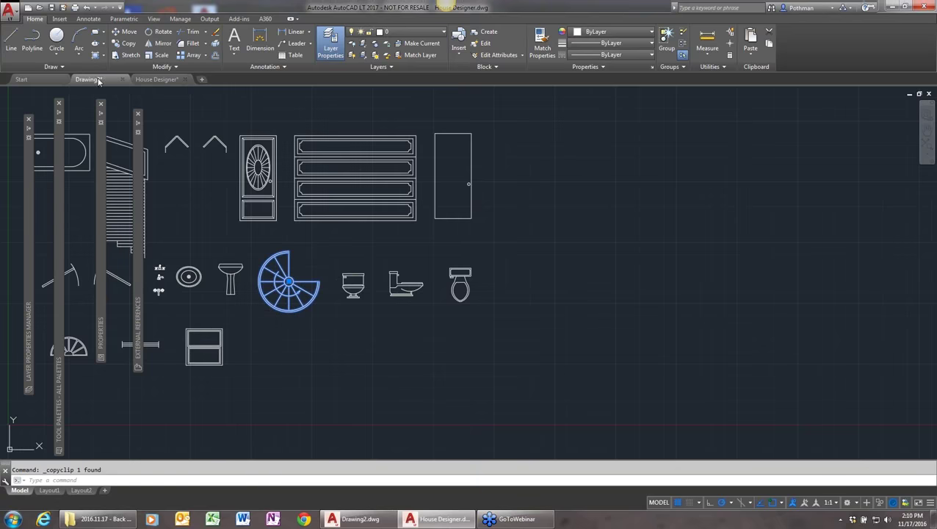
key("ctrl+v")
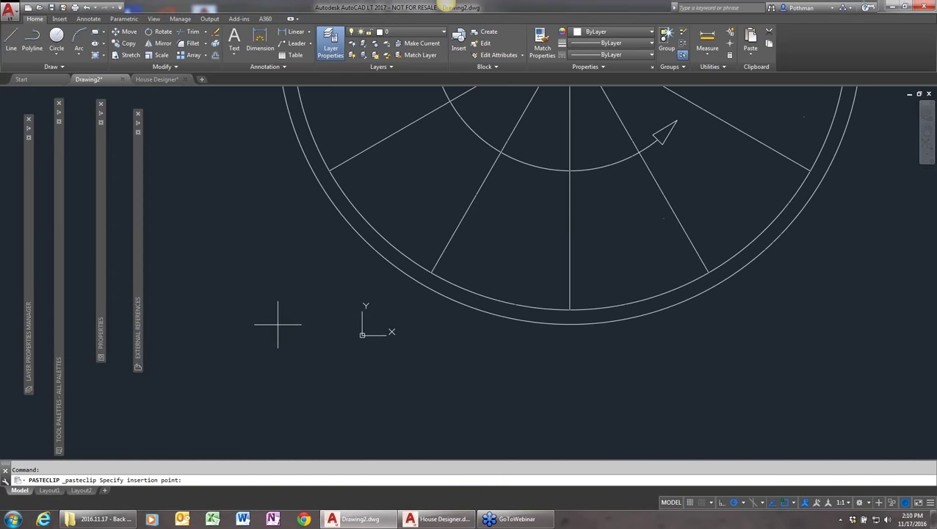
left_click(389, 362)
scroll(378, 360, "down", 3)
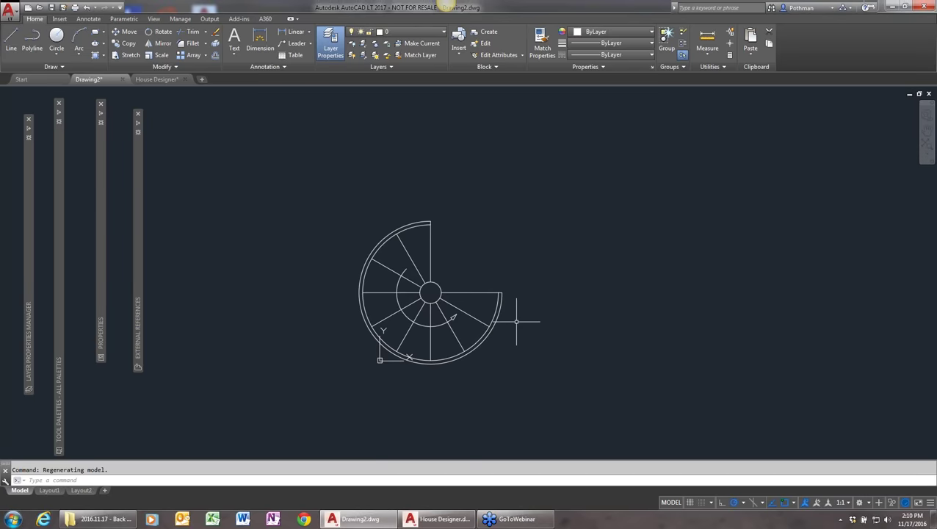
left_click(490, 327)
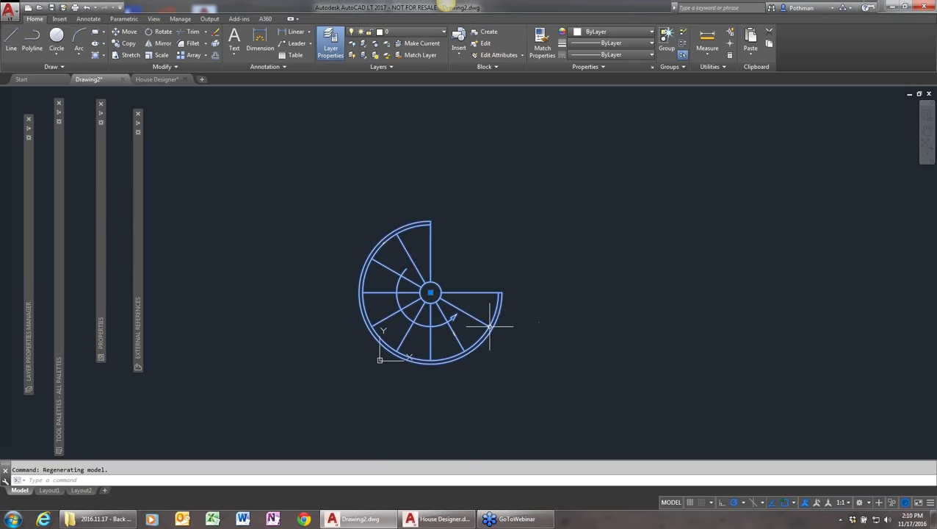
key("Delete")
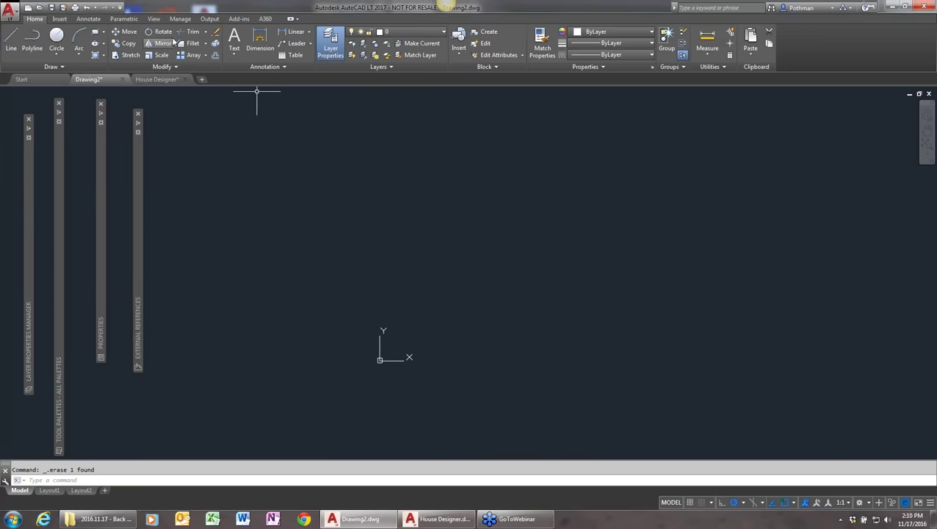
- Open the DesignCenter palette in Drawing2
left_click(155, 18)
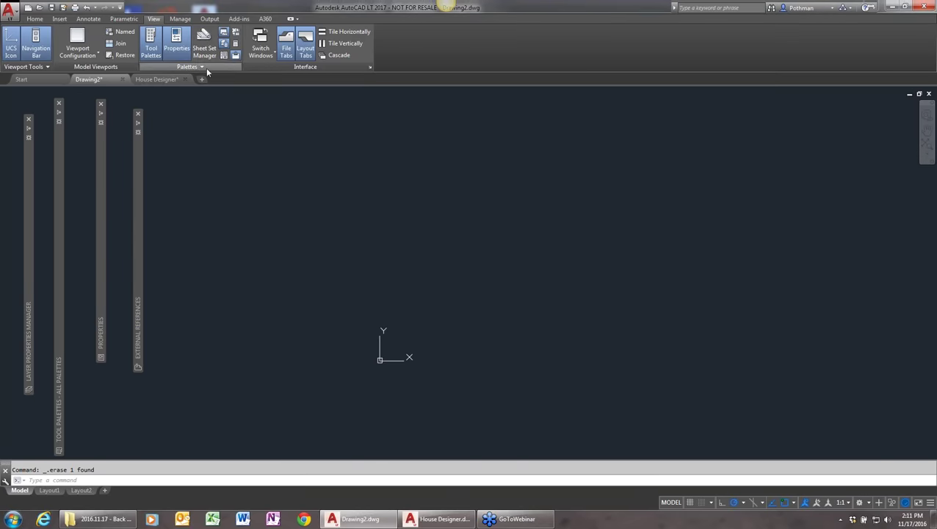
left_click(61, 18)
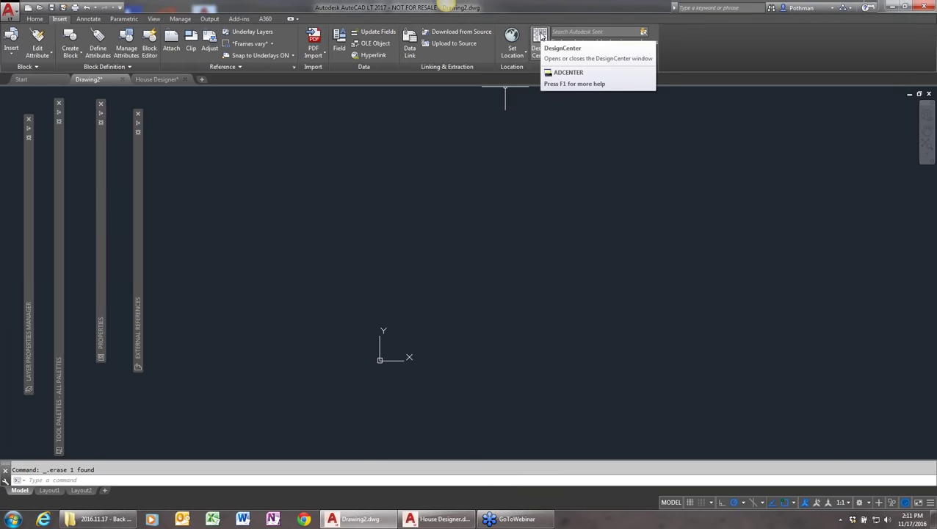
left_click(541, 37)
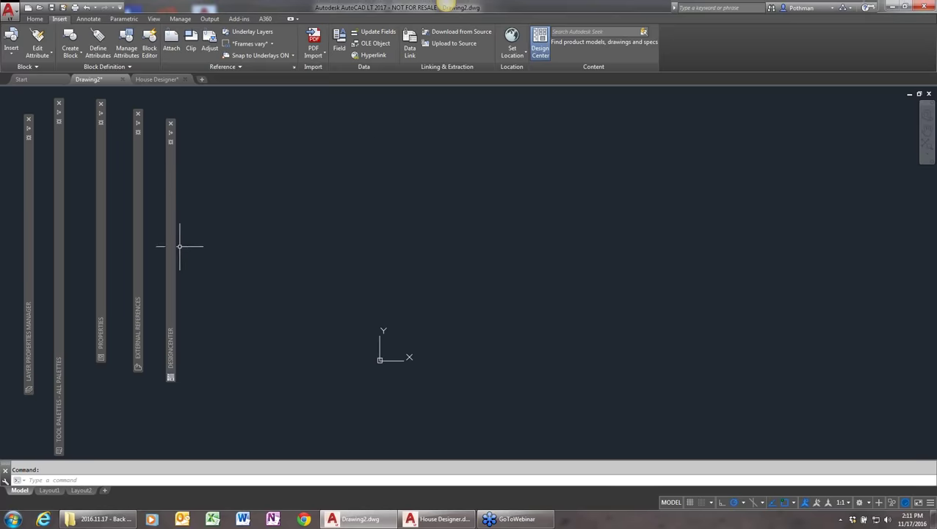
mouse_move(166, 247)
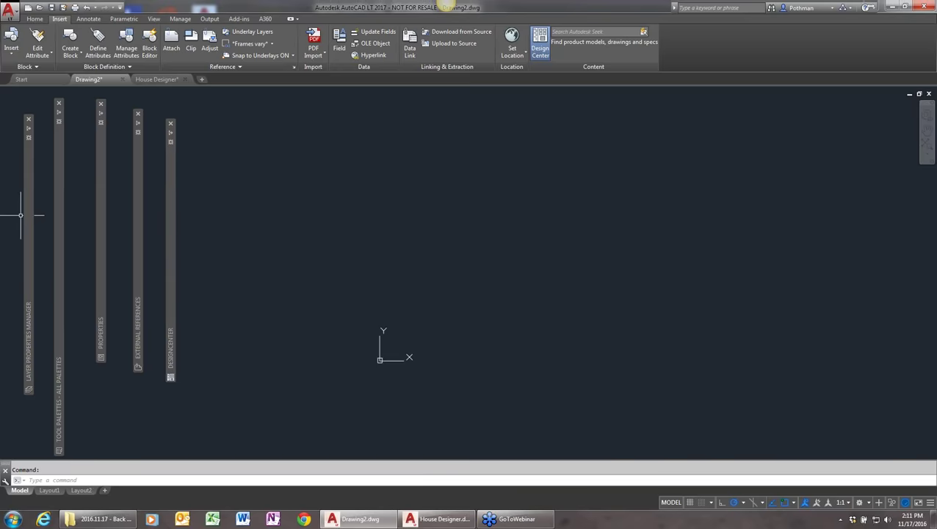
- Anchor the Layer Properties Manager palette to the left edge of the drawing window
mouse_move(22, 209)
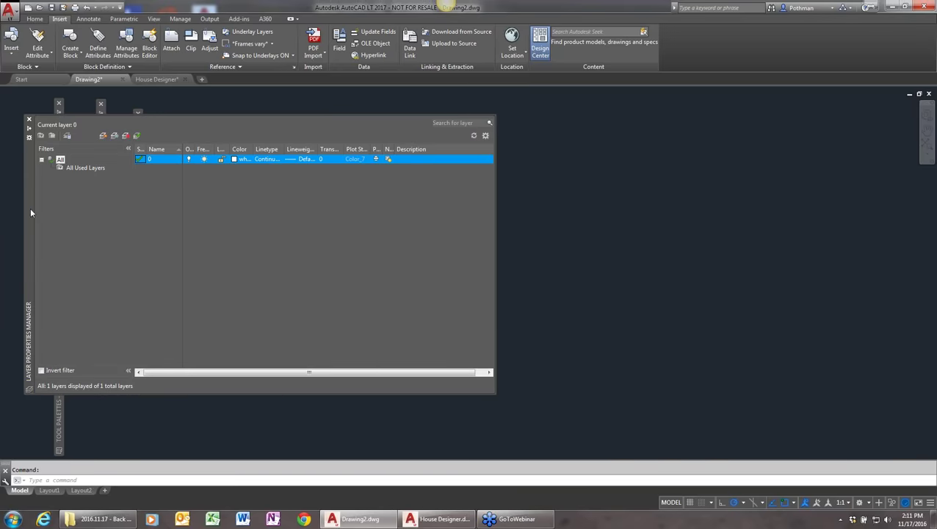
mouse_move(58, 433)
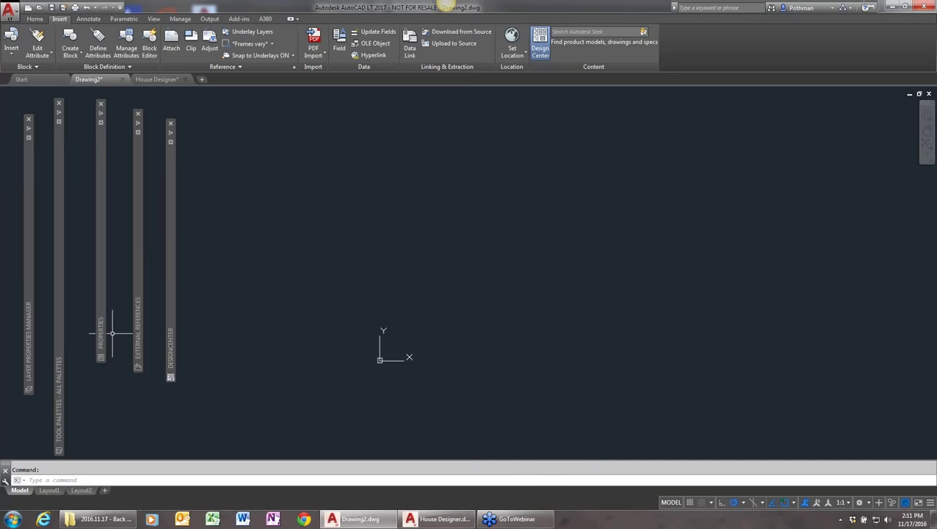
mouse_move(104, 338)
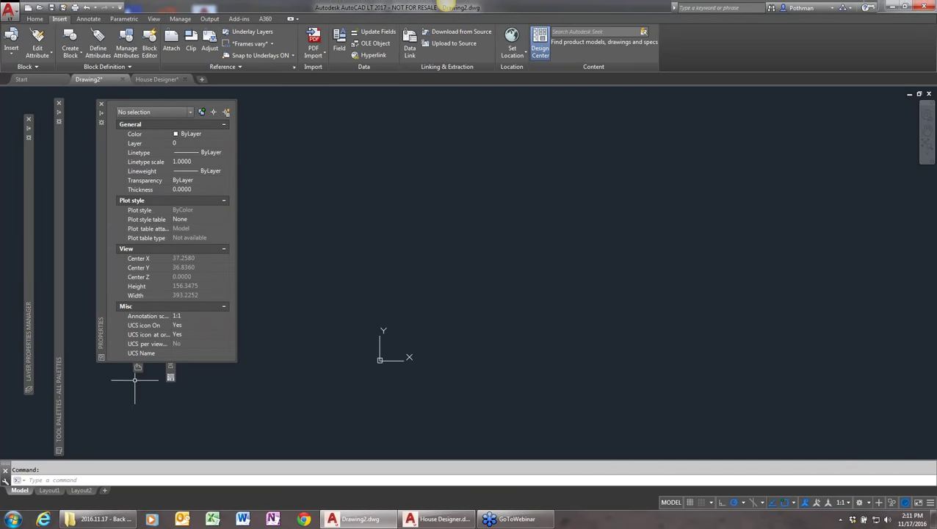
mouse_move(136, 336)
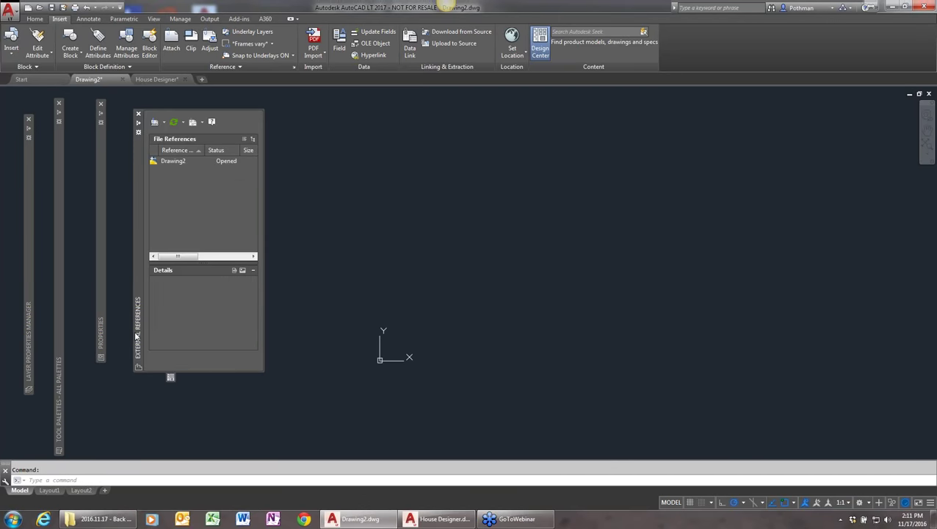
mouse_move(172, 358)
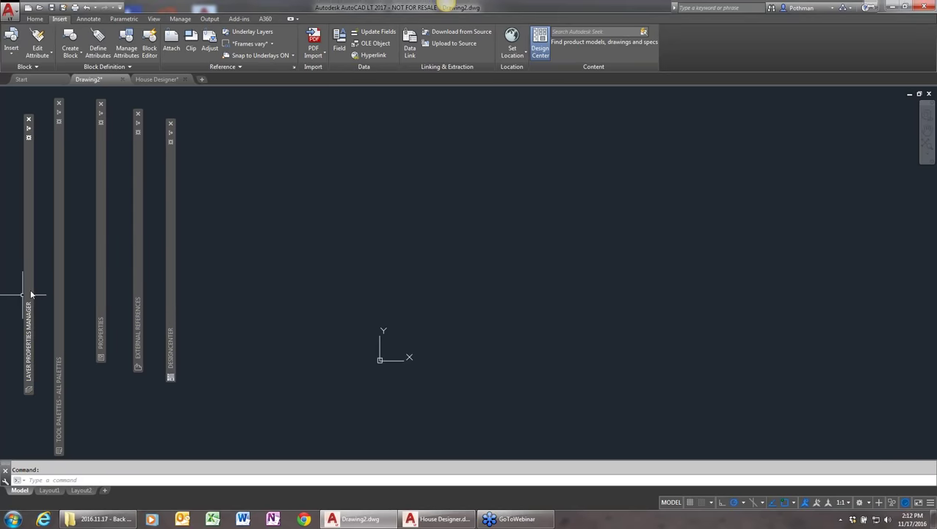
mouse_move(31, 294)
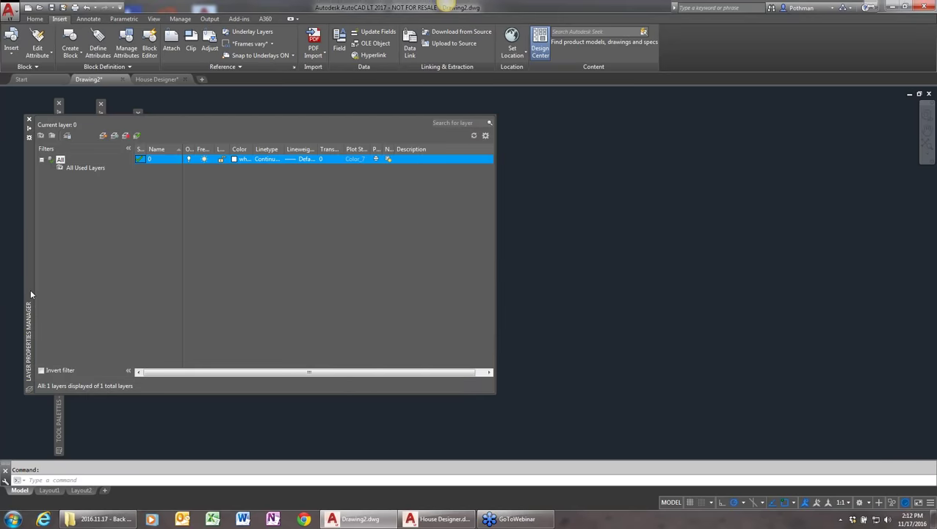
right_click(31, 294)
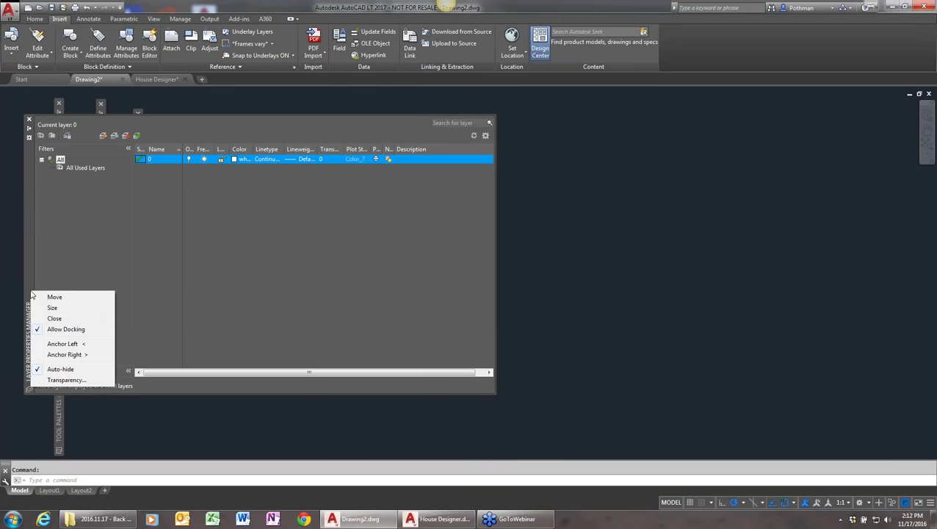
left_click(71, 344)
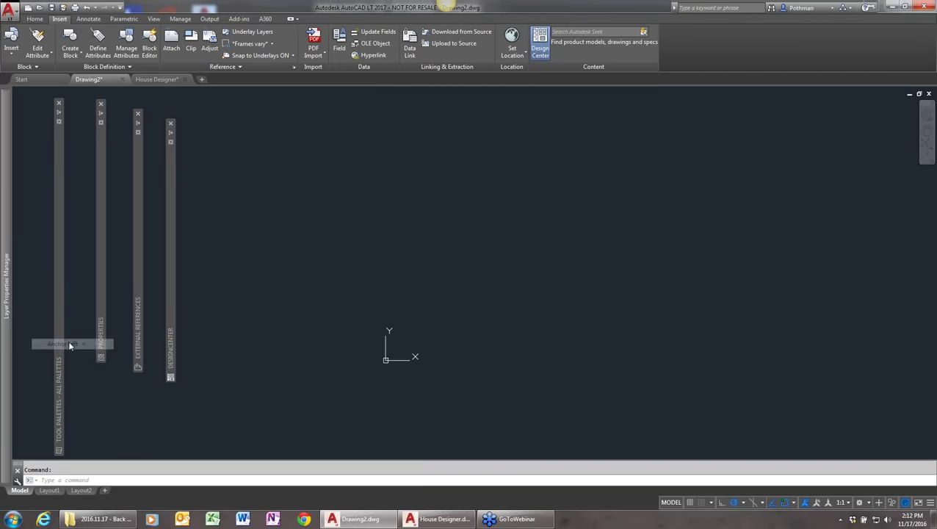
mouse_move(11, 278)
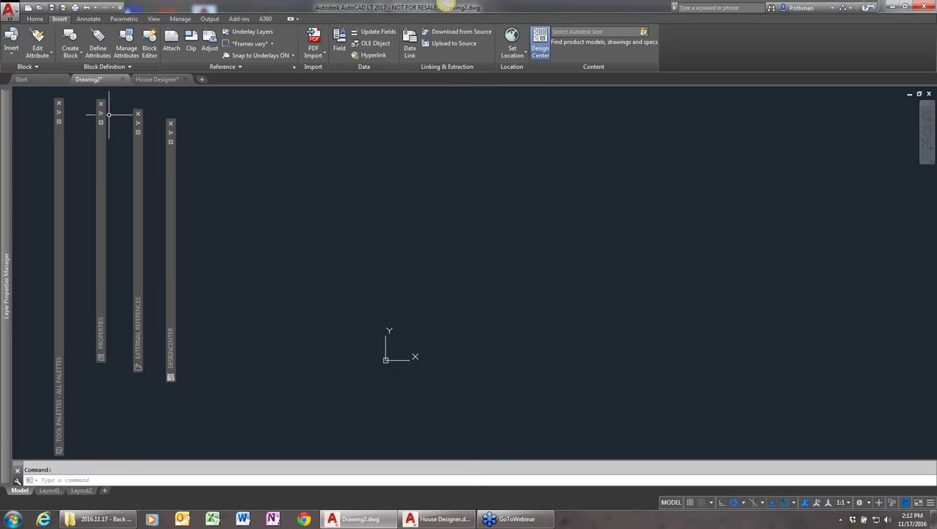
- Anchor the Tool Palettes and Properties palettes left, together with the Layer Properties Manager
mouse_move(59, 112)
right_click(58, 257)
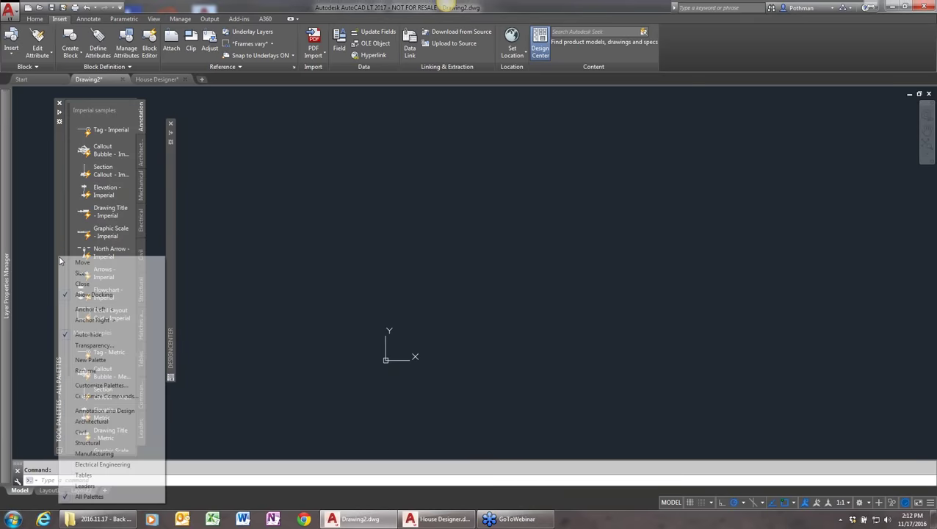
left_click(87, 308)
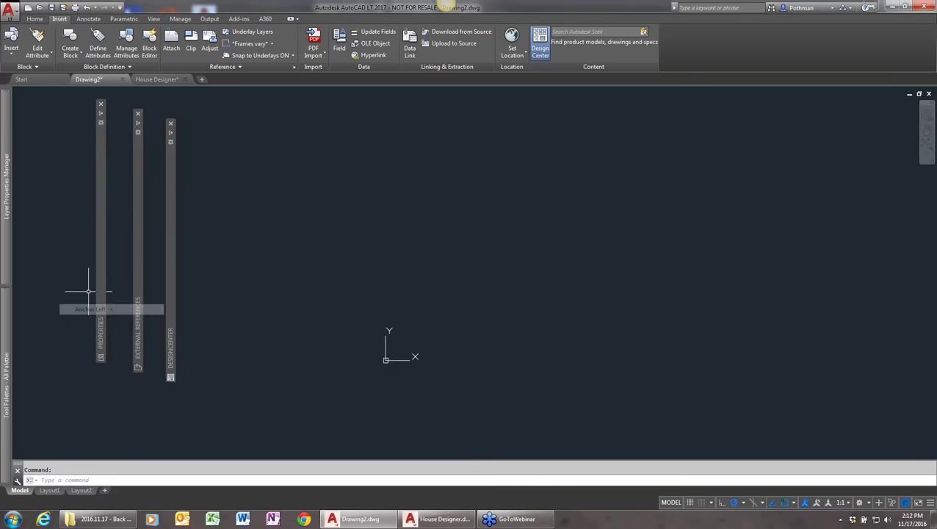
right_click(103, 250)
left_click(130, 309)
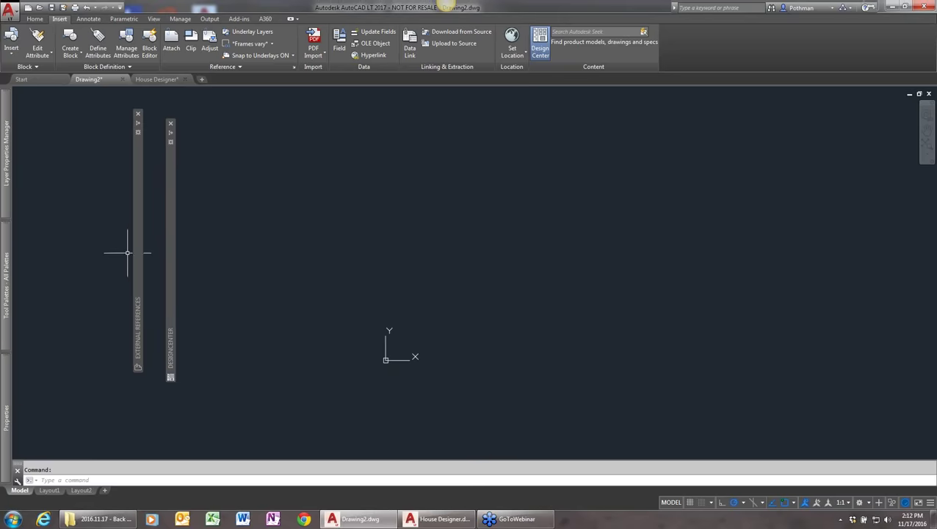
- Anchor the External References and DesignCenter palettes left, beside the palettes already anchored
mouse_move(136, 244)
right_click(140, 276)
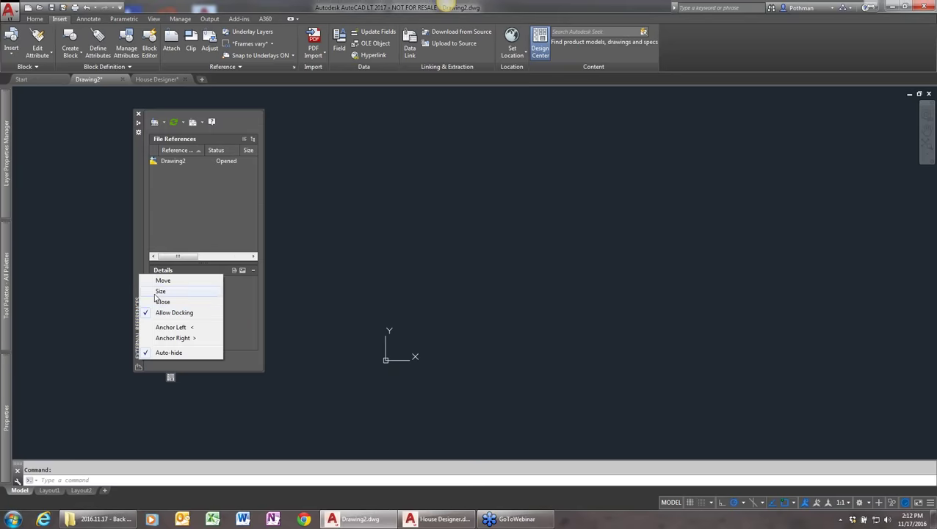
left_click(163, 327)
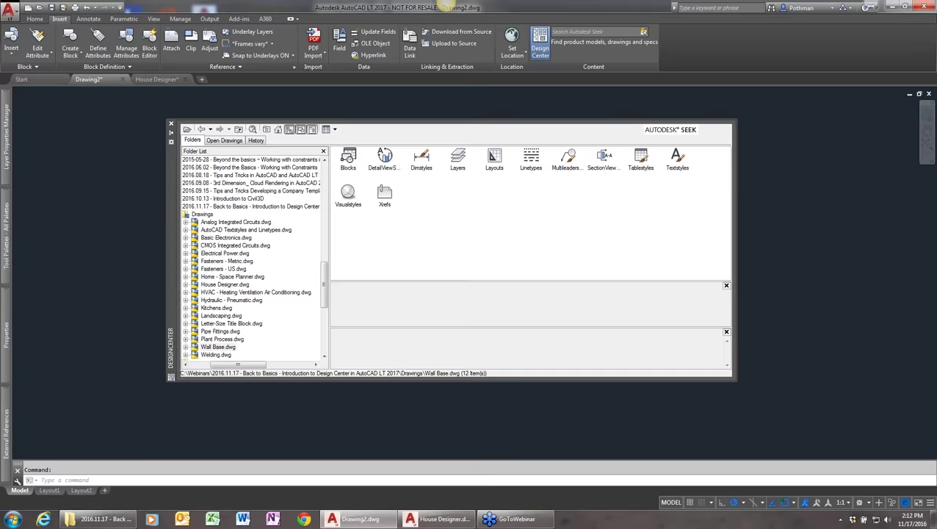
right_click(172, 231)
left_click(203, 282)
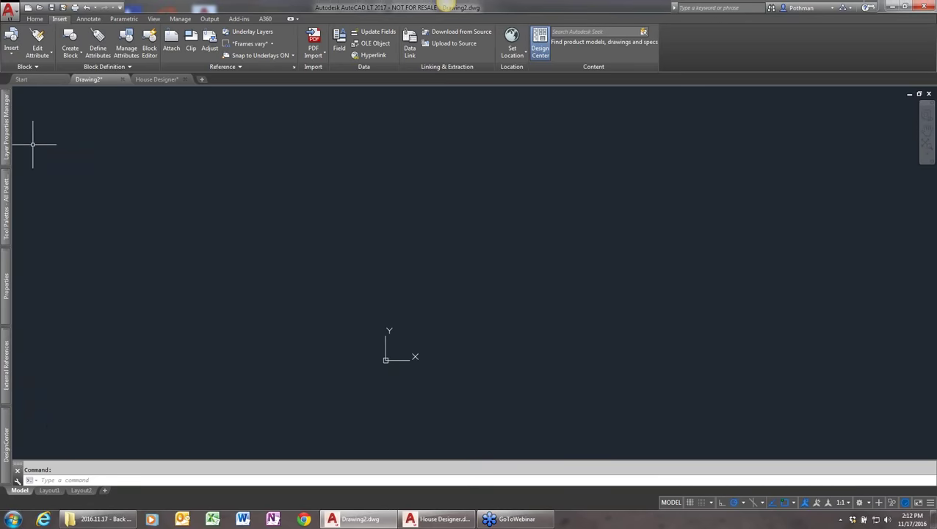
- Set the anchored palettes to be shown as icons only
mouse_move(8, 150)
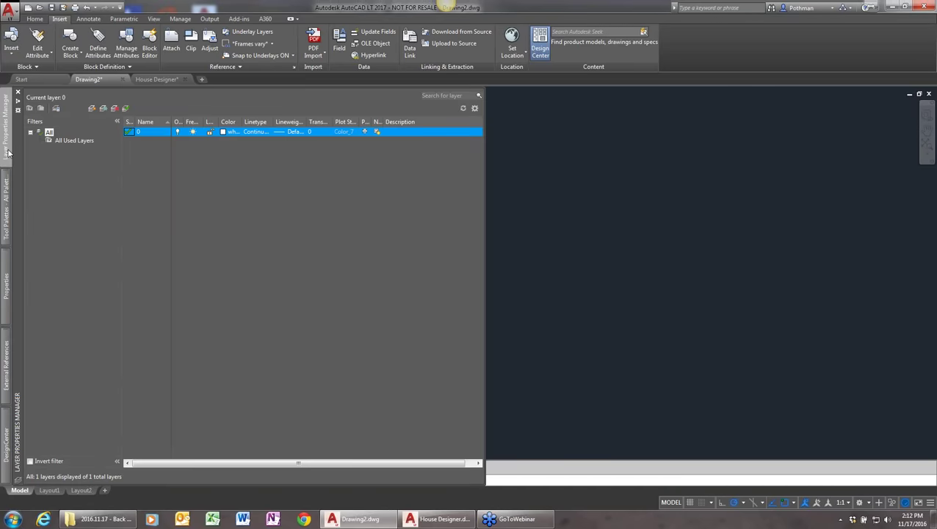
mouse_move(4, 459)
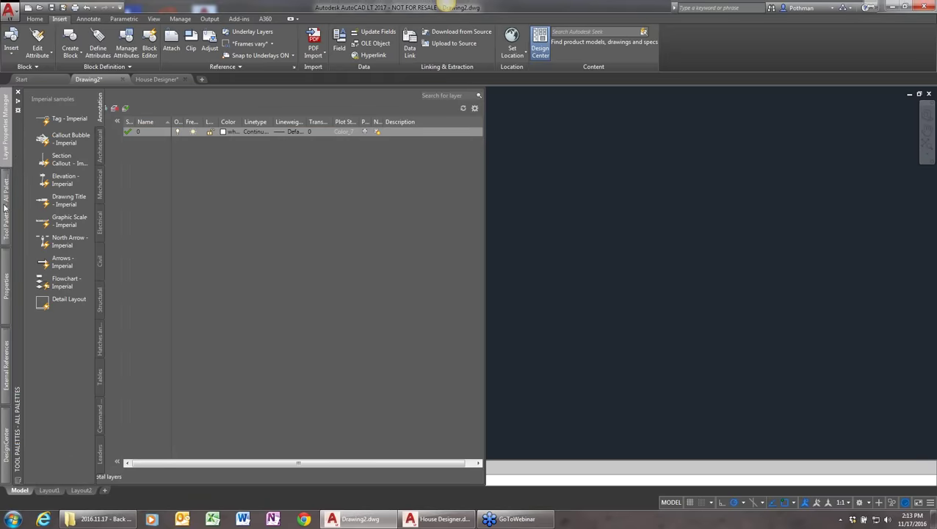
mouse_move(6, 271)
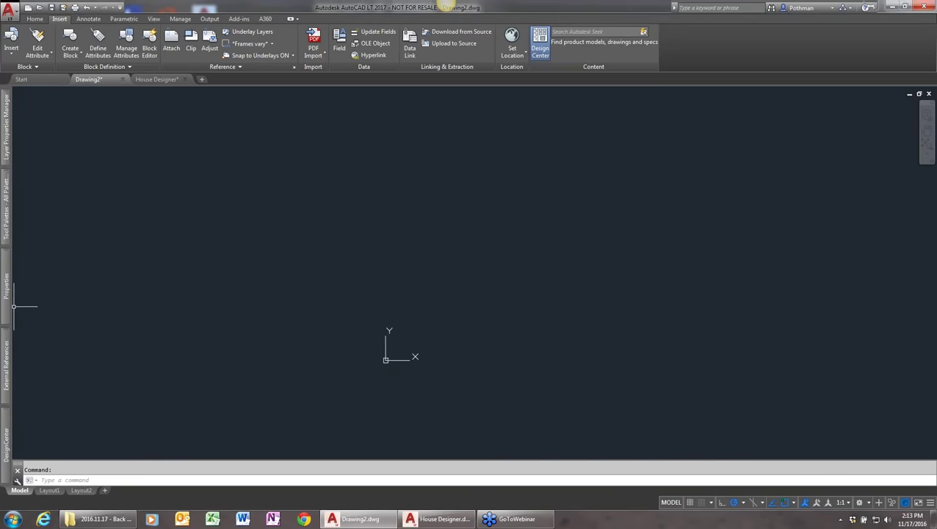
mouse_move(9, 304)
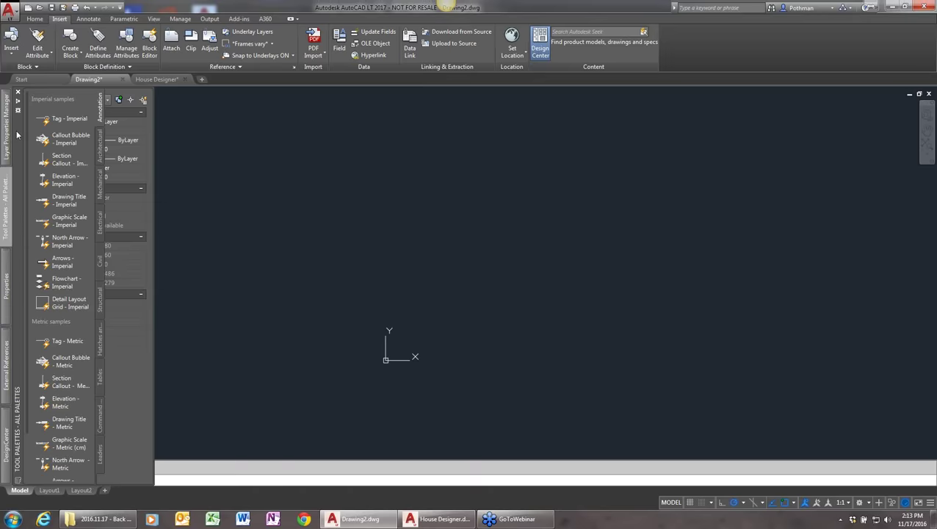
mouse_move(6, 124)
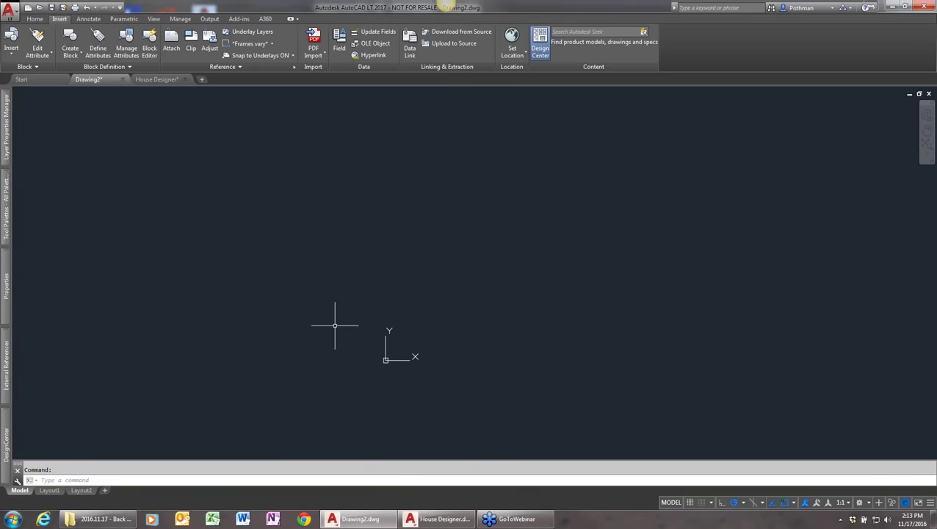
right_click(8, 301)
left_click(41, 307)
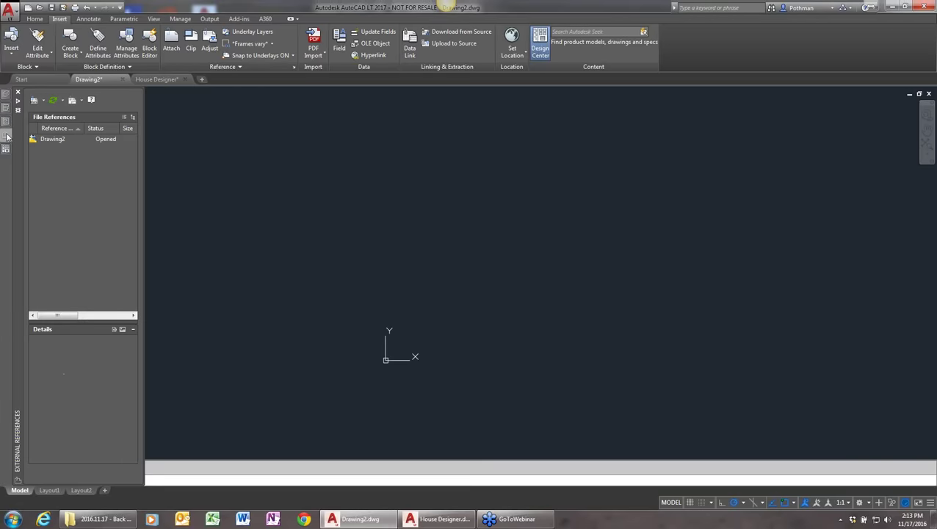
- Set the anchored palettes to be shown as text only
right_click(9, 138)
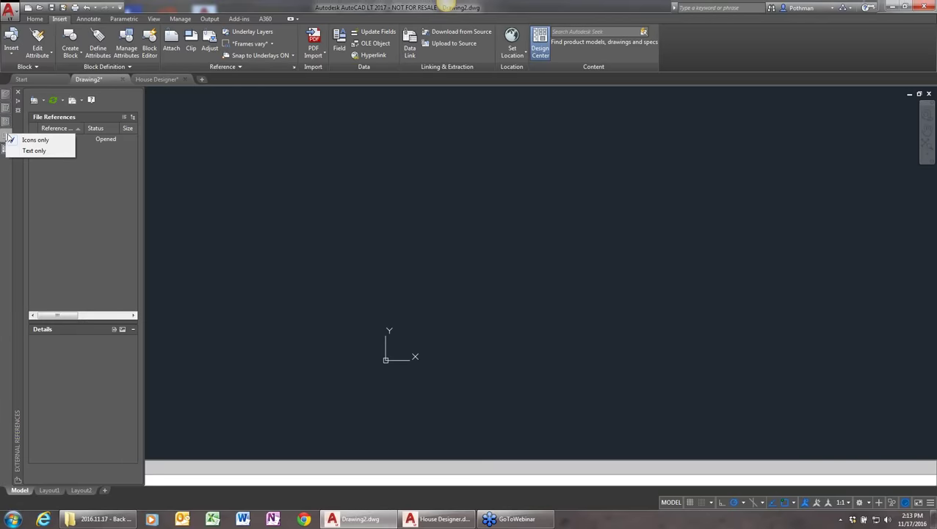
left_click(18, 151)
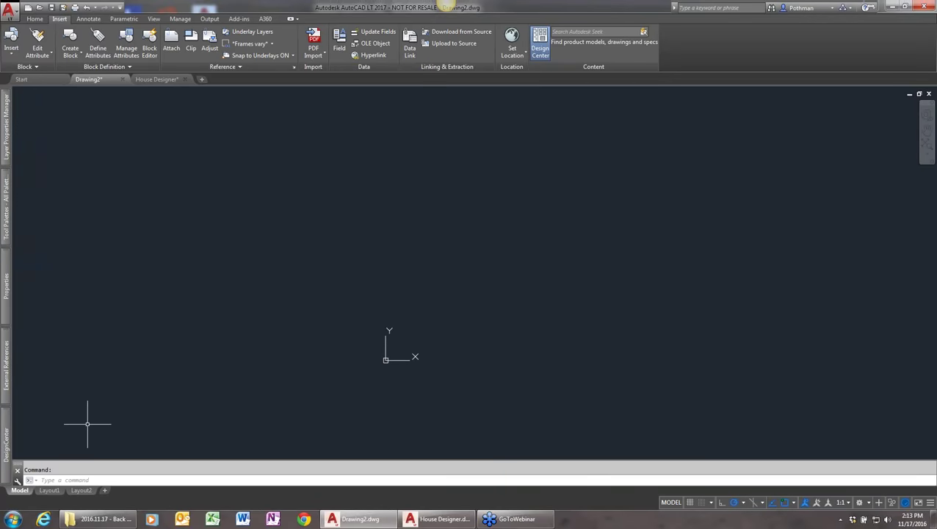
- Expand the anchored DesignCenter palette and review its folder list, the open drawings and the history of accessed drawings
mouse_move(6, 440)
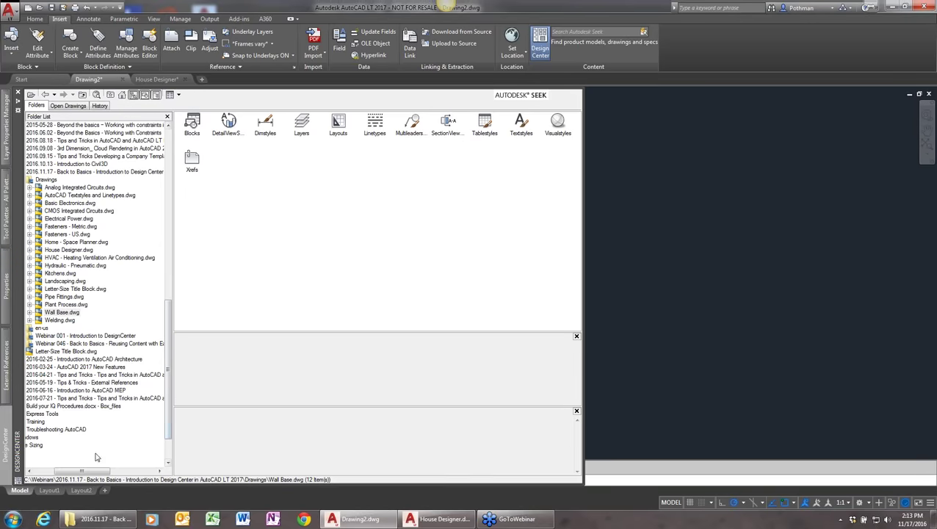
left_click_drag(88, 471, 44, 471)
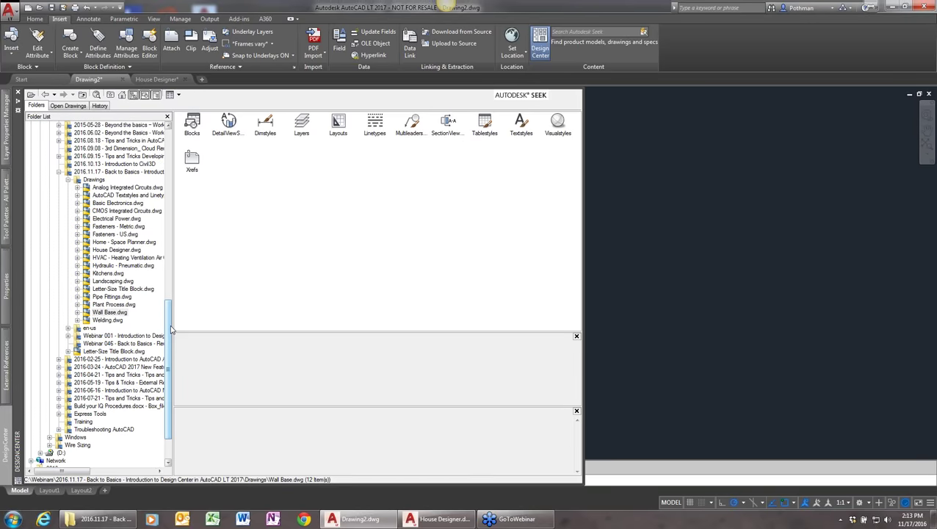
left_click_drag(171, 329, 175, 303)
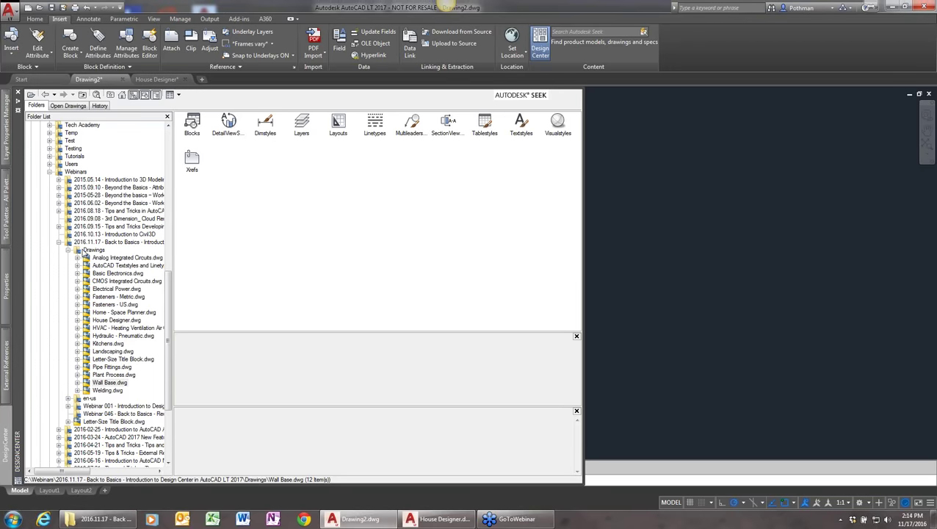
left_click(68, 105)
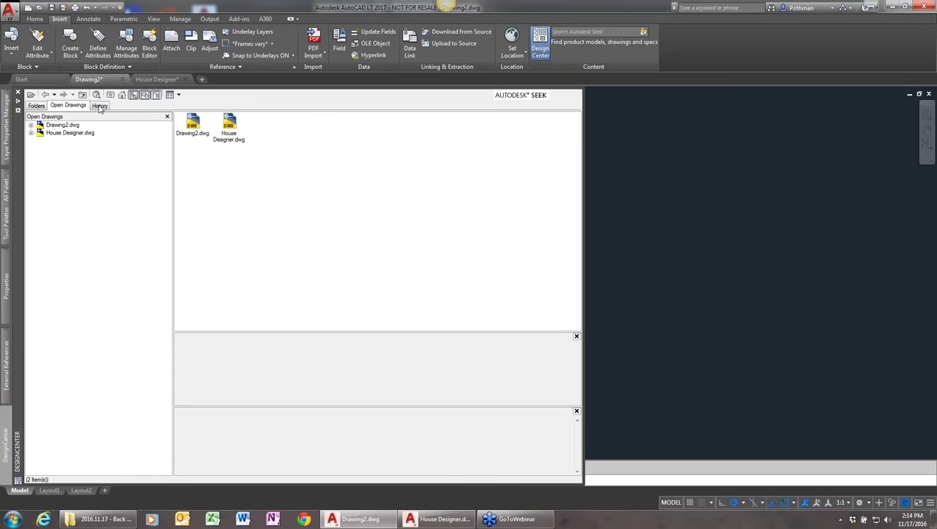
left_click(100, 106)
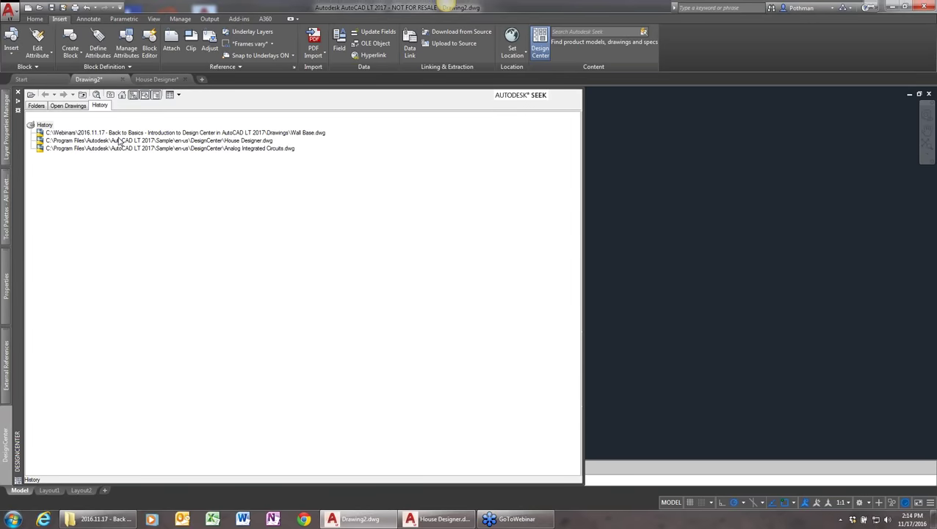
- Set the Sample folder under C:\Program Files\Autodesk\AutoCAD LT 2017 as the DesignCenter home folder
left_click(38, 106)
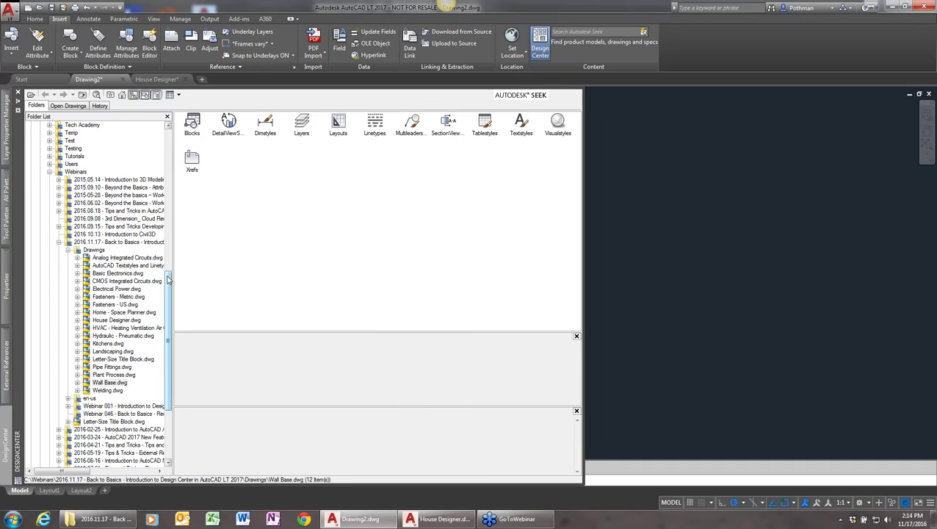
left_click_drag(168, 279, 173, 207)
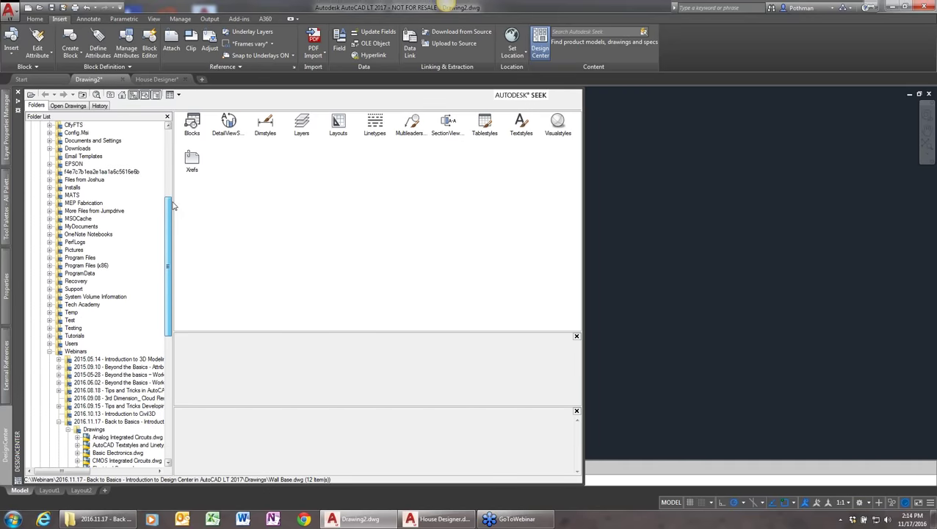
left_click(49, 258)
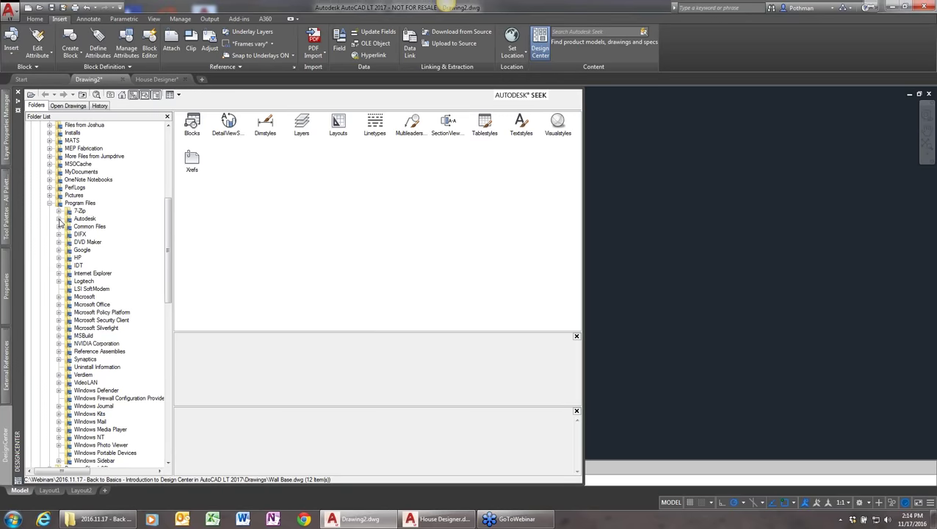
left_click(59, 219)
left_click(73, 281)
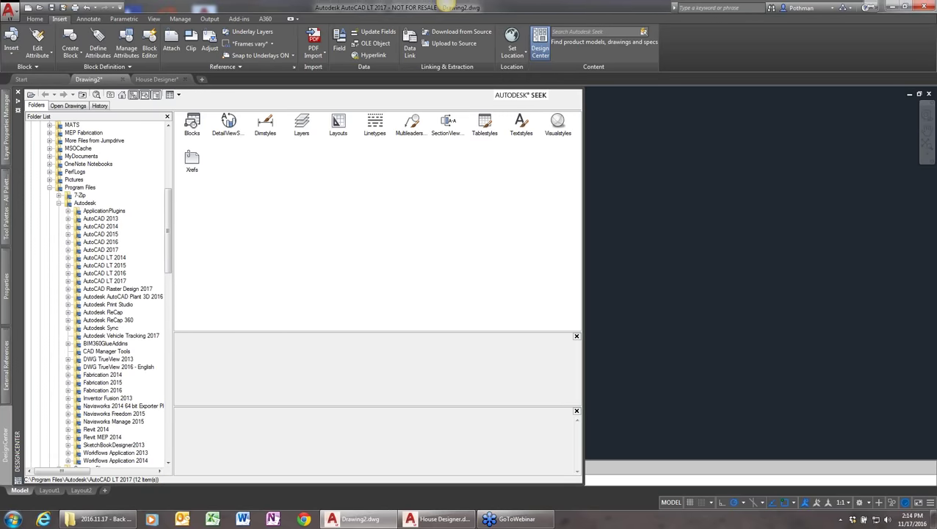
left_click(67, 281)
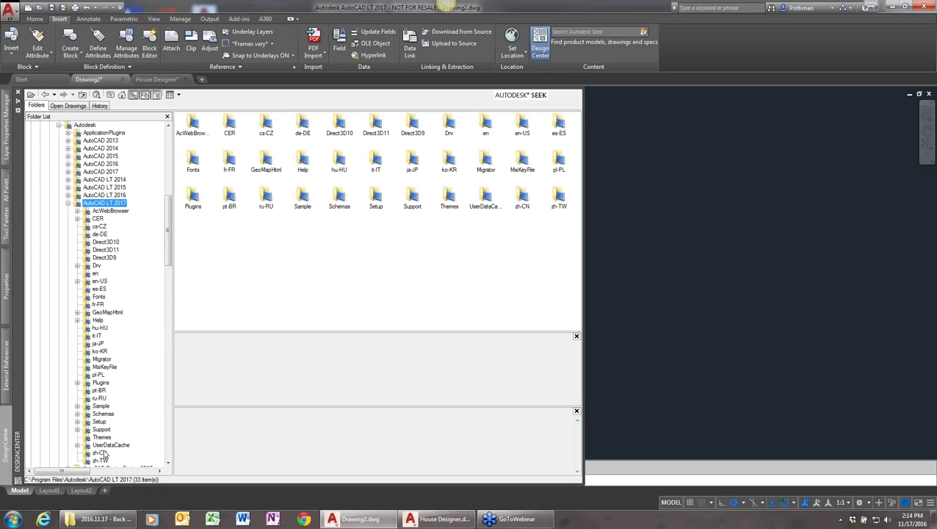
double_click(103, 407)
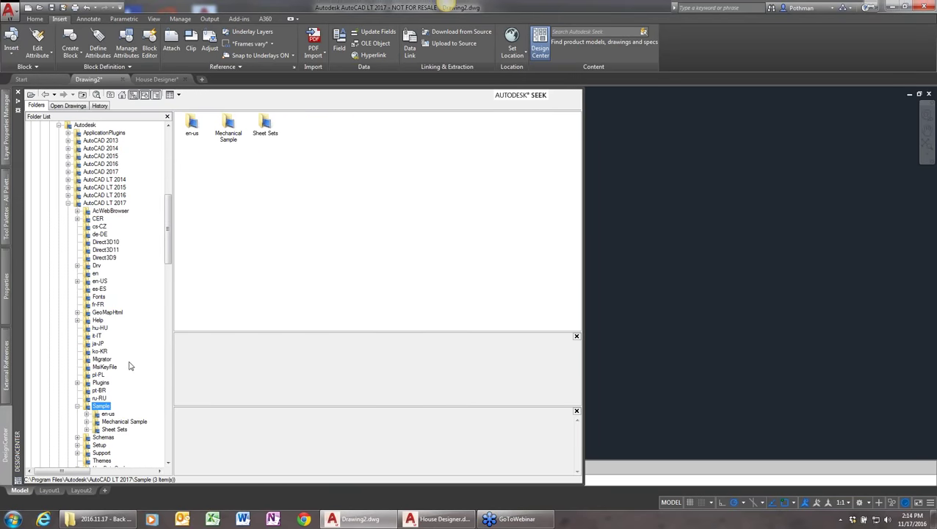
right_click(111, 406)
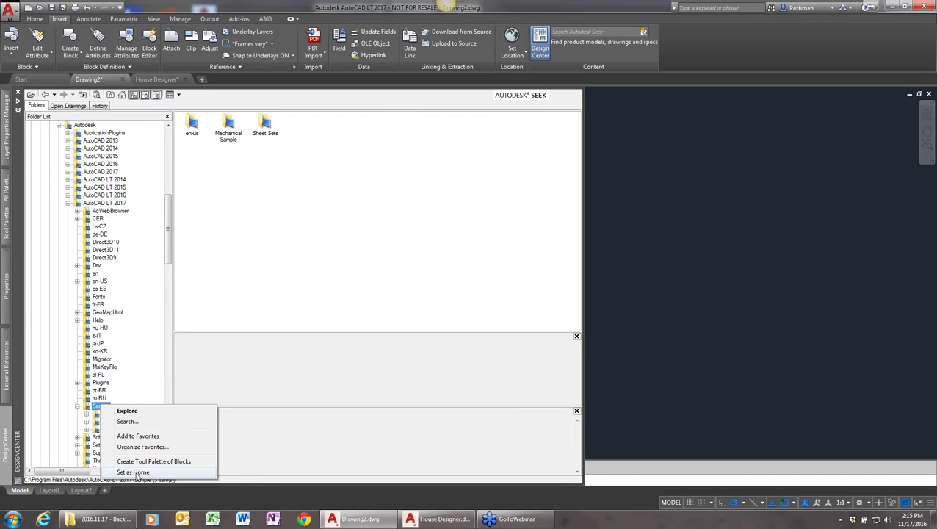
left_click(136, 472)
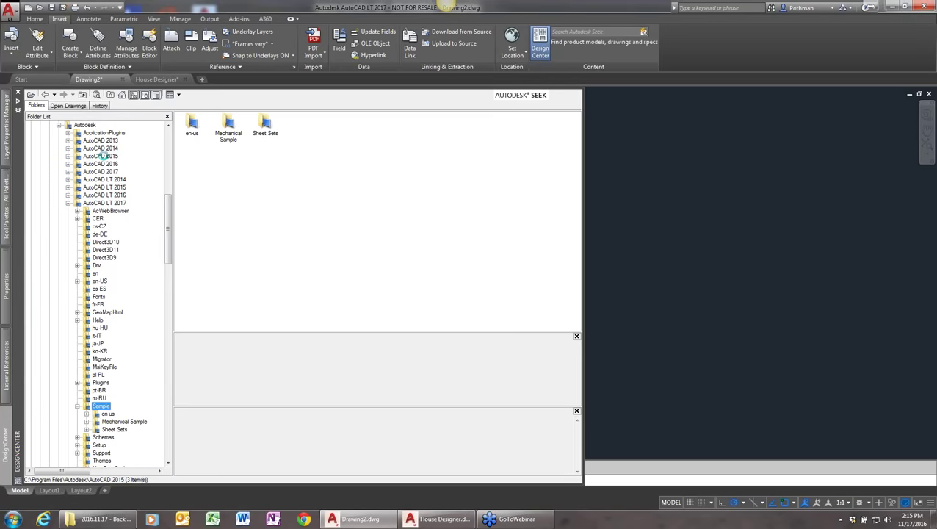
- Return from the AutoCAD 2015 folder to the home folder and open Analog Integrated Circuits.dwg in en-us\DesignCenter
left_click(101, 156)
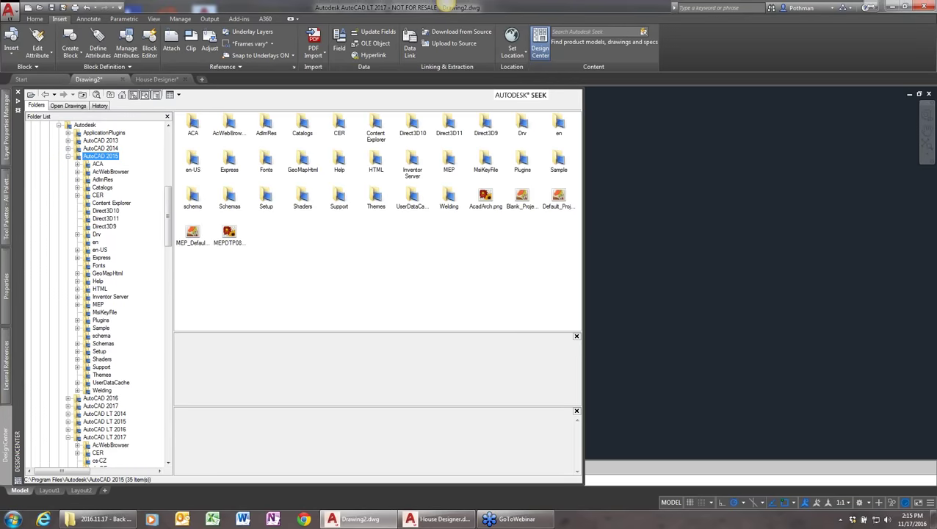
left_click(123, 98)
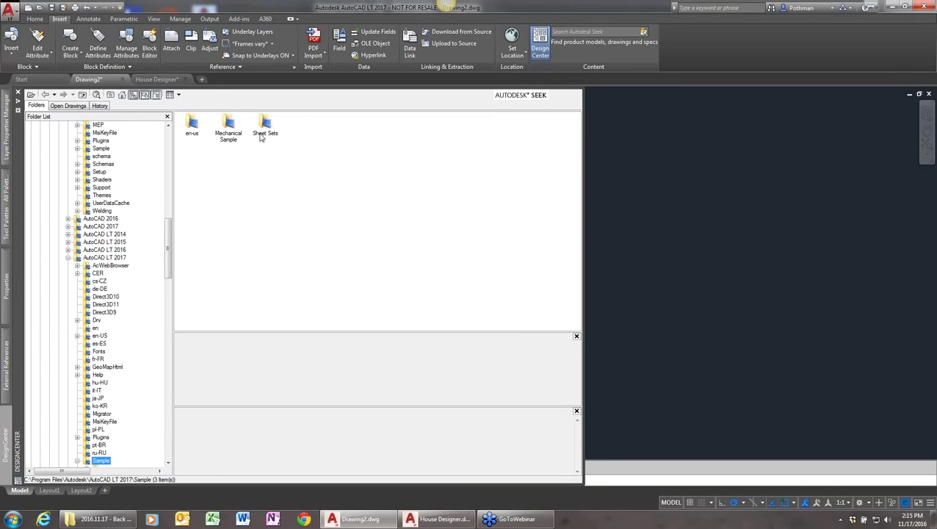
double_click(196, 131)
double_click(195, 132)
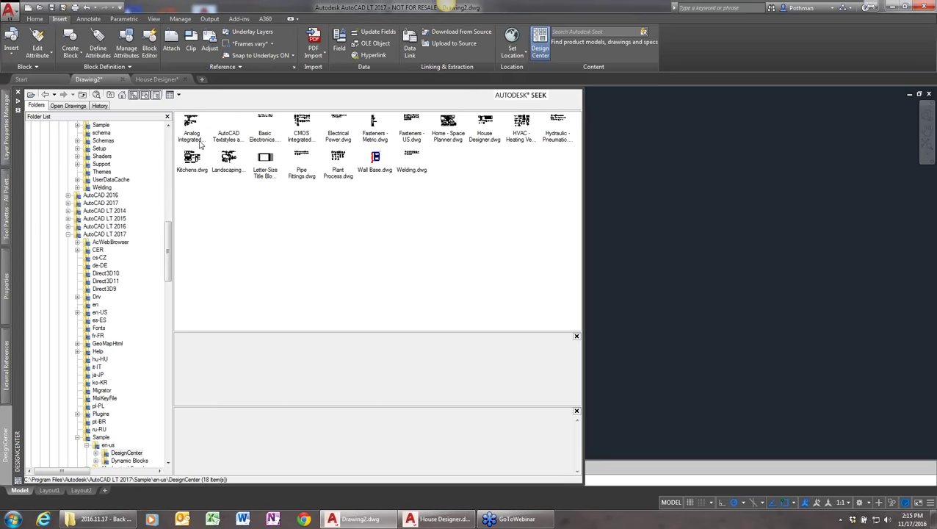
left_click(198, 129)
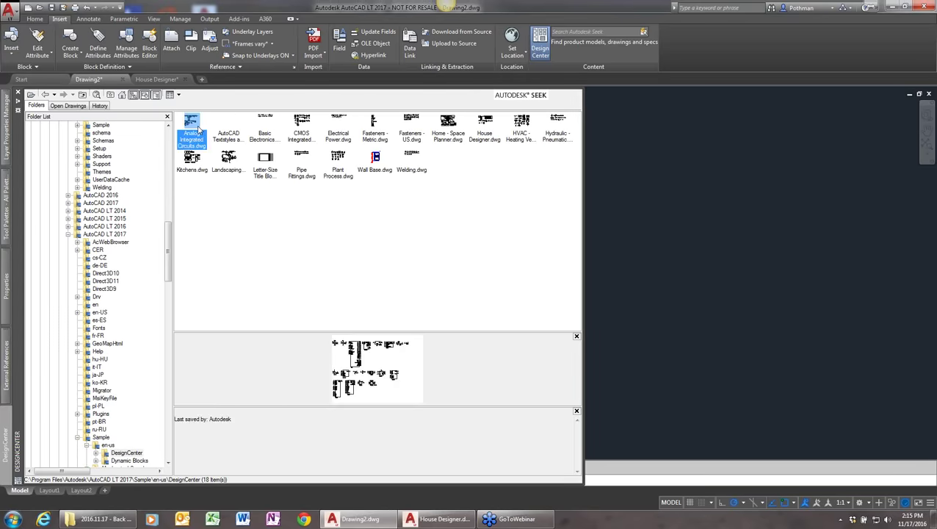
double_click(197, 130)
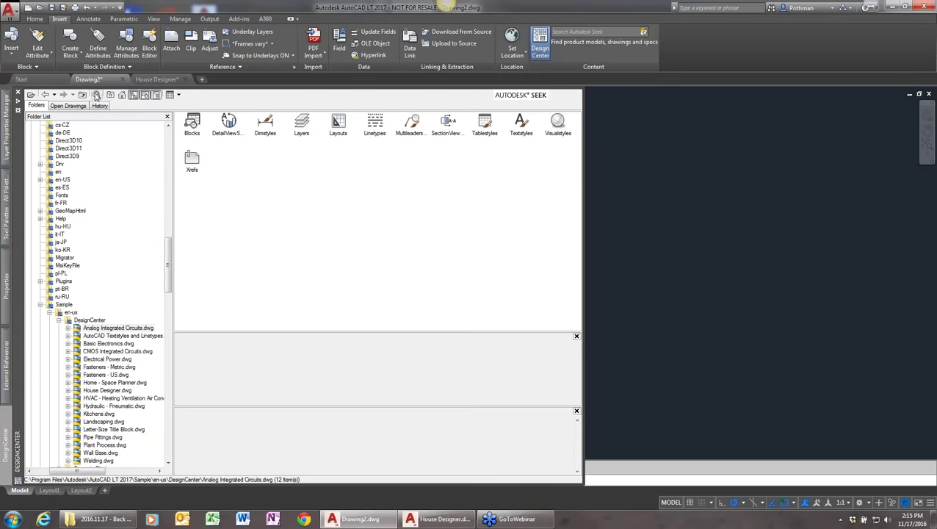
- Check the favorites options for Analog Integrated Circuits.dwg, and return from the ja-JP folder to the home folder
left_click(4, 110)
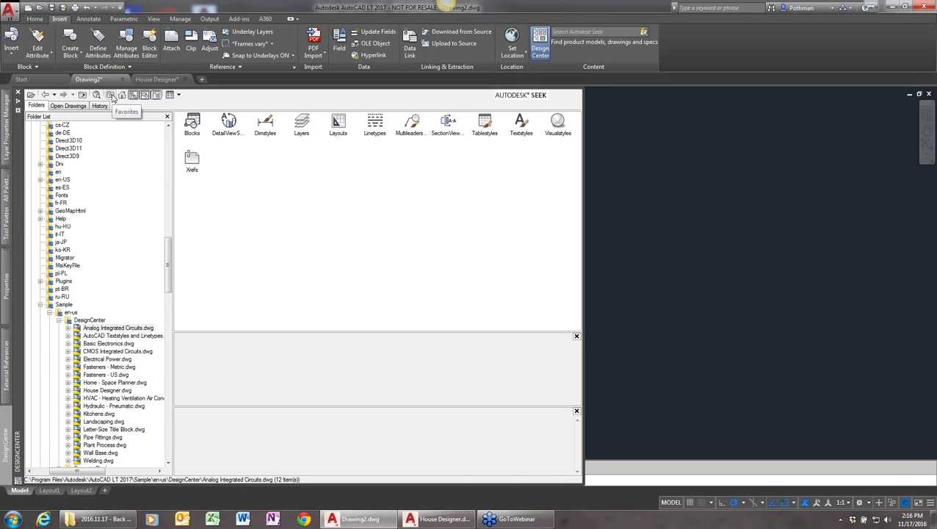
left_click(86, 329)
right_click(87, 331)
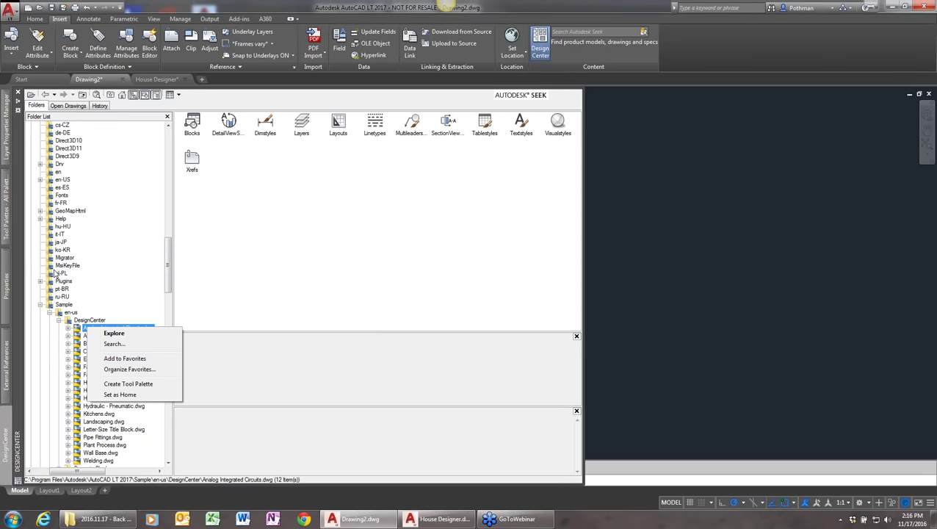
left_click(60, 242)
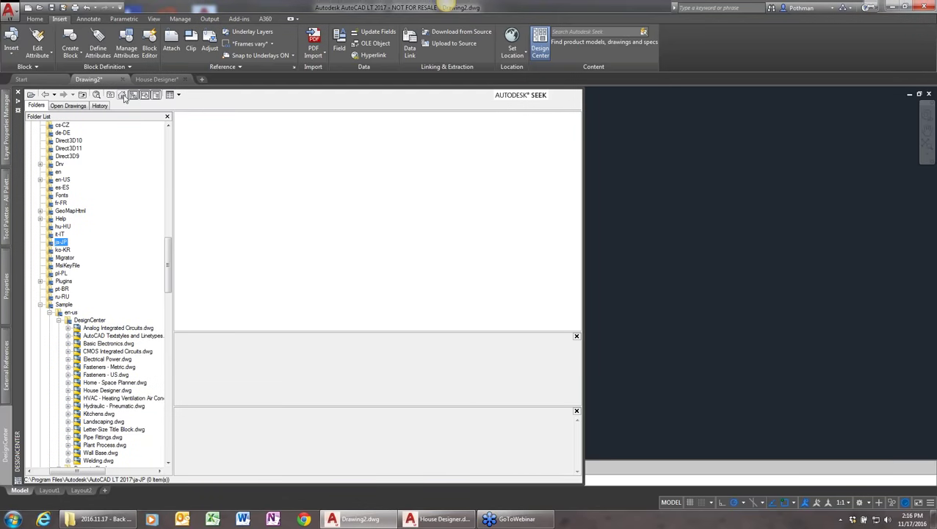
left_click(123, 97)
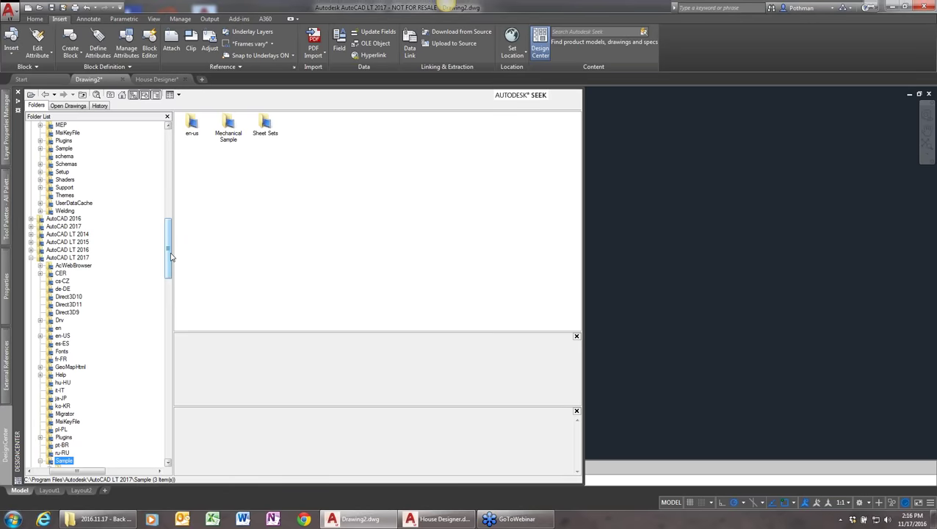
- Set the Drawings folder of the 2016.11.17 Back to Basics webinar as home, and return to it from another folder
left_click_drag(170, 256, 133, 374)
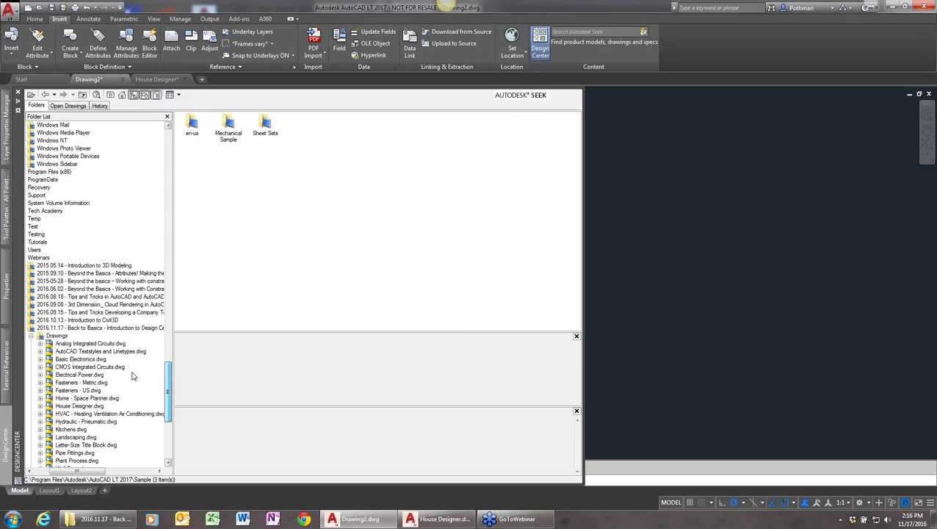
left_click(59, 336)
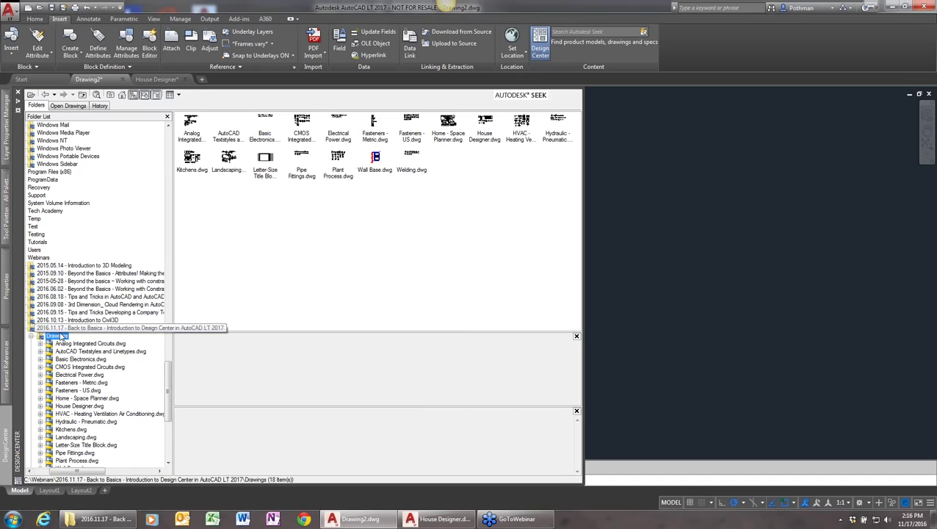
right_click(61, 338)
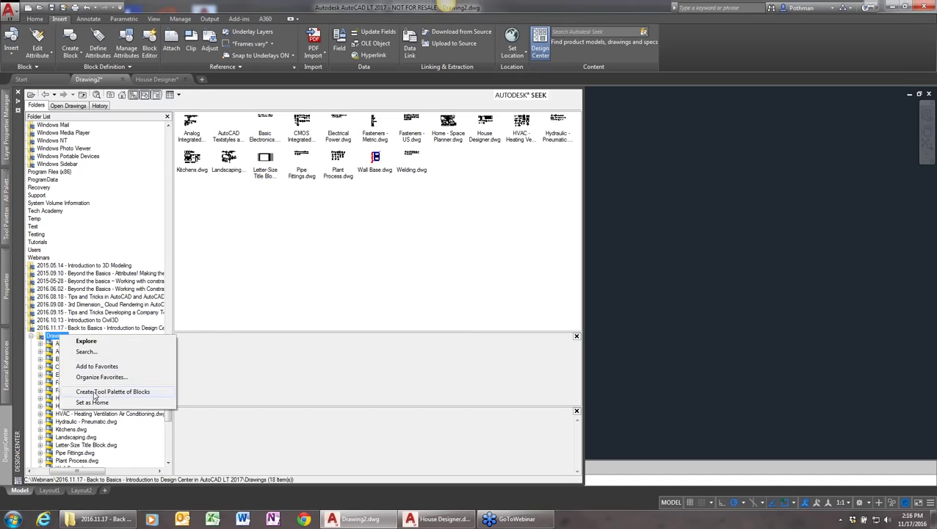
left_click(80, 399)
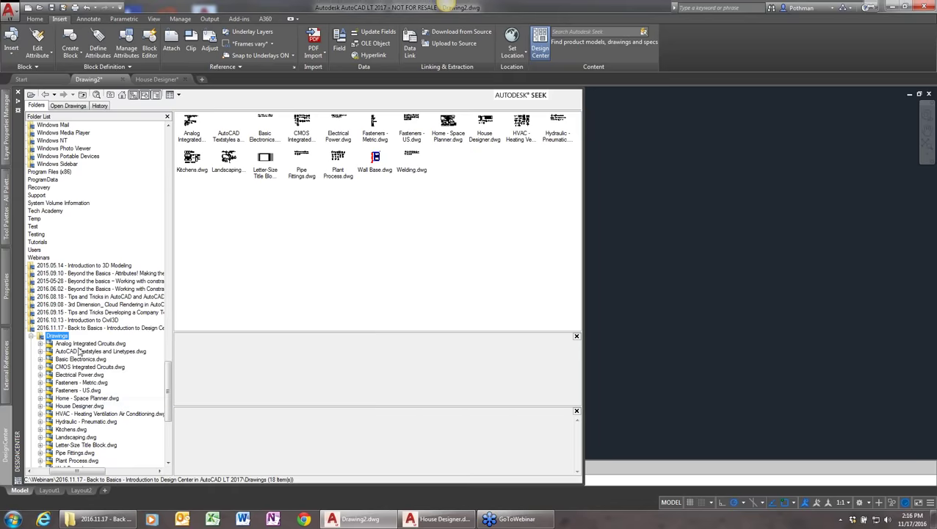
left_click(58, 156)
left_click(123, 95)
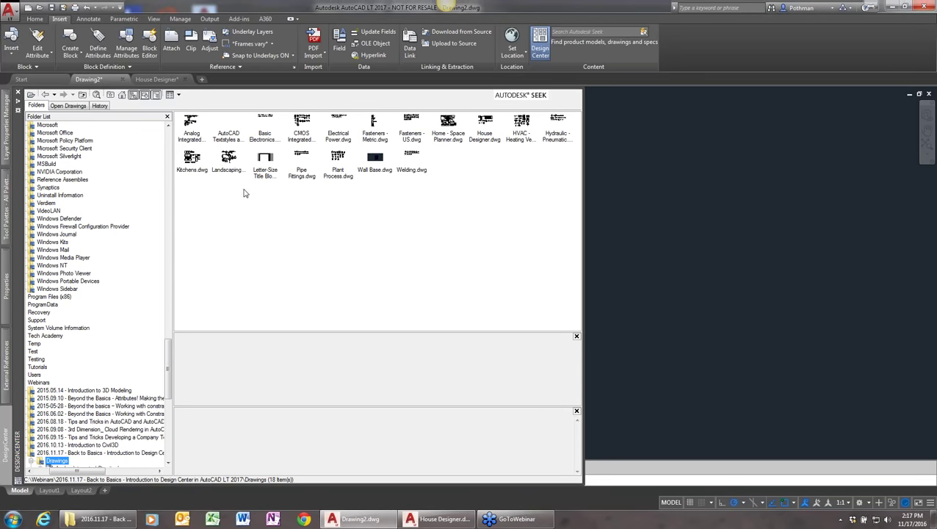
- Hide and restore the DesignCenter tree view and the preview pane
left_click(134, 97)
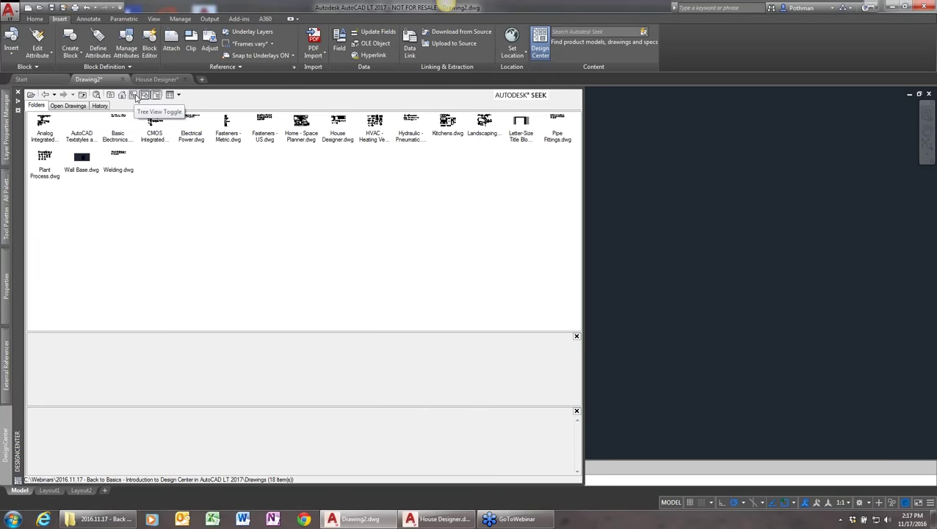
left_click(135, 98)
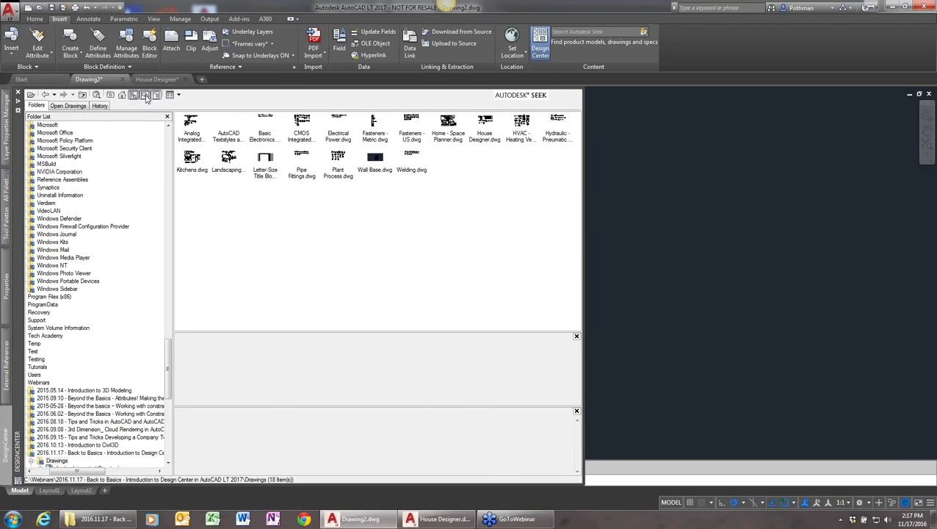
left_click(147, 98)
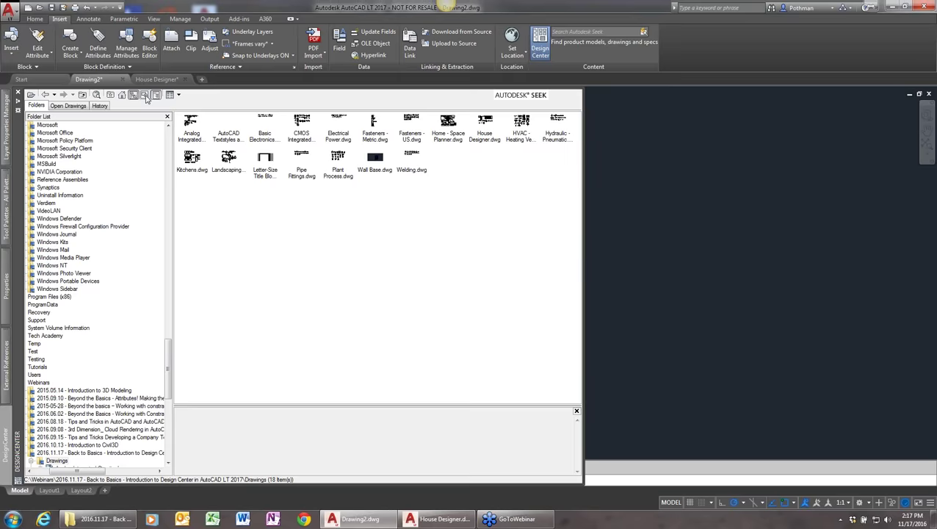
left_click(146, 97)
- Preview the 10104 Analog IC block from Analog Integrated Circuits.dwg and enlarge the preview pane upward
double_click(195, 138)
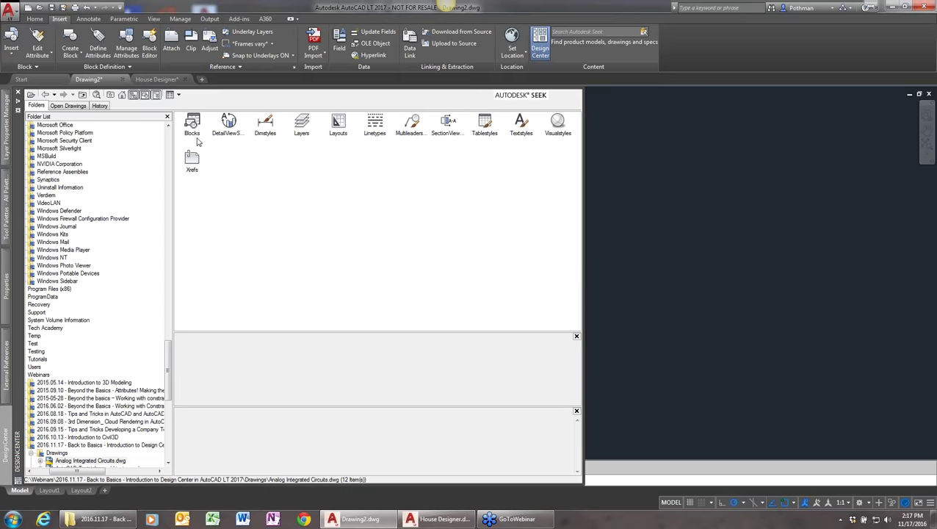
double_click(194, 135)
left_click(195, 132)
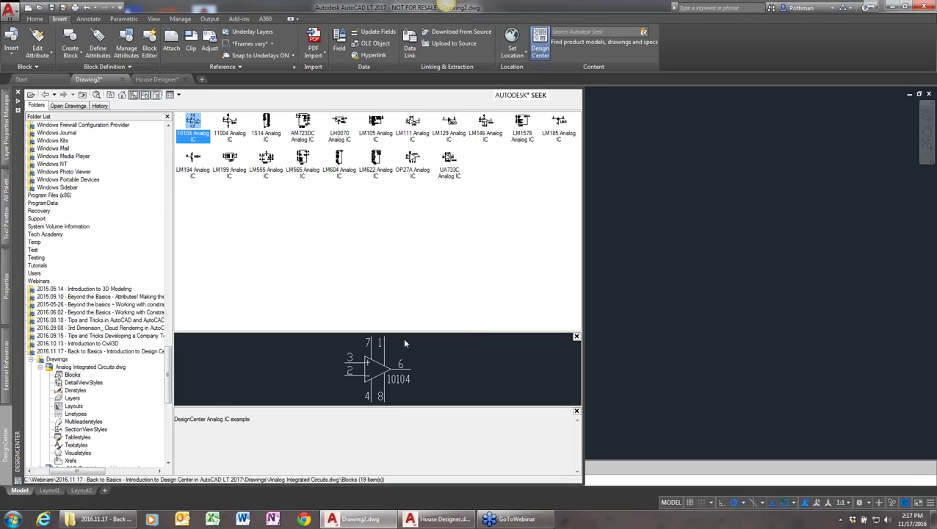
left_click_drag(408, 333, 405, 264)
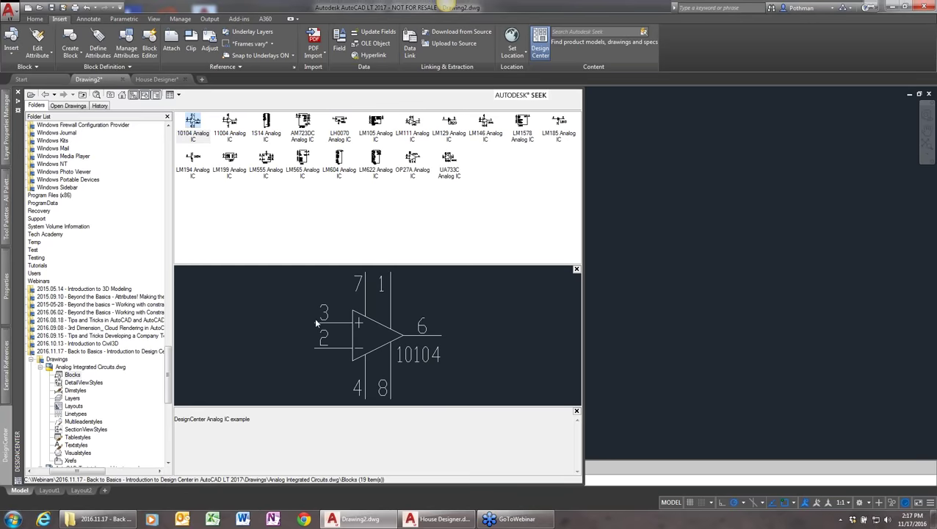
- Preview the 11004 and 1S14 Analog IC blocks, and hide and restore the description pane
left_click(227, 122)
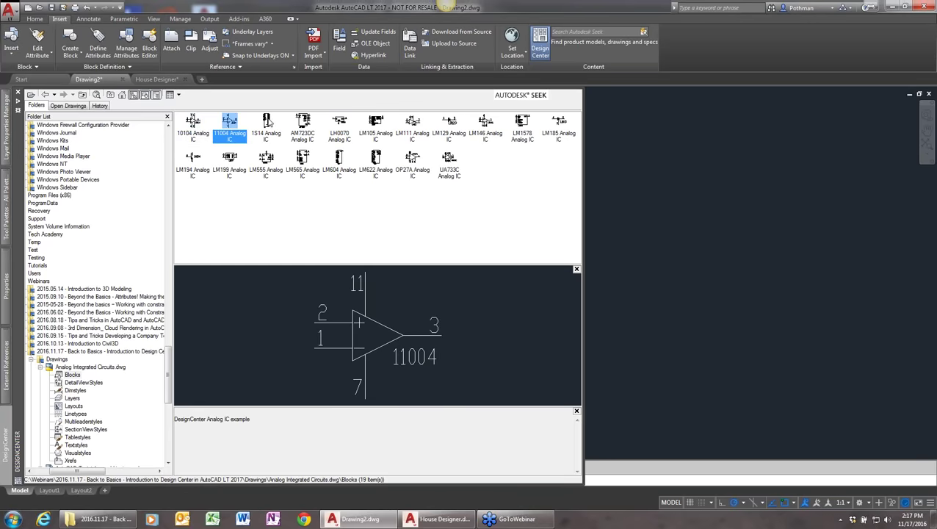
left_click(268, 122)
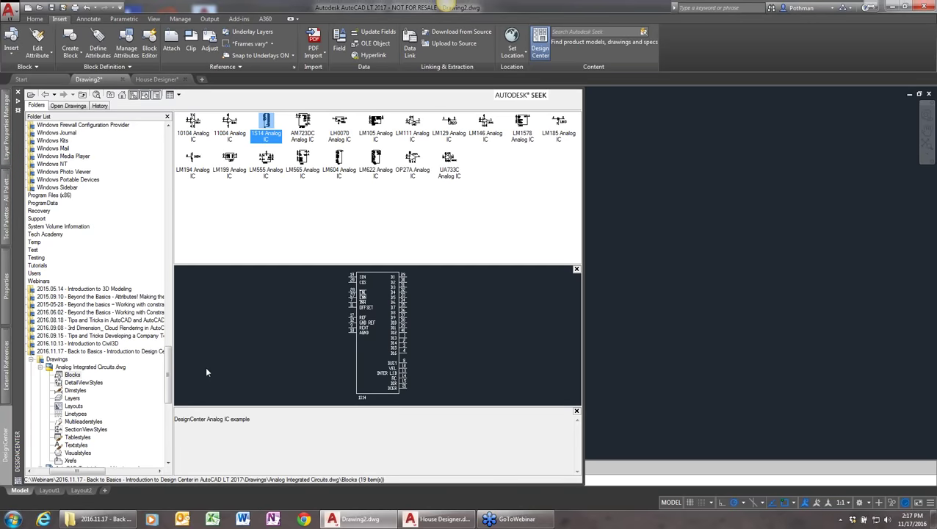
left_click_drag(266, 434, 176, 420)
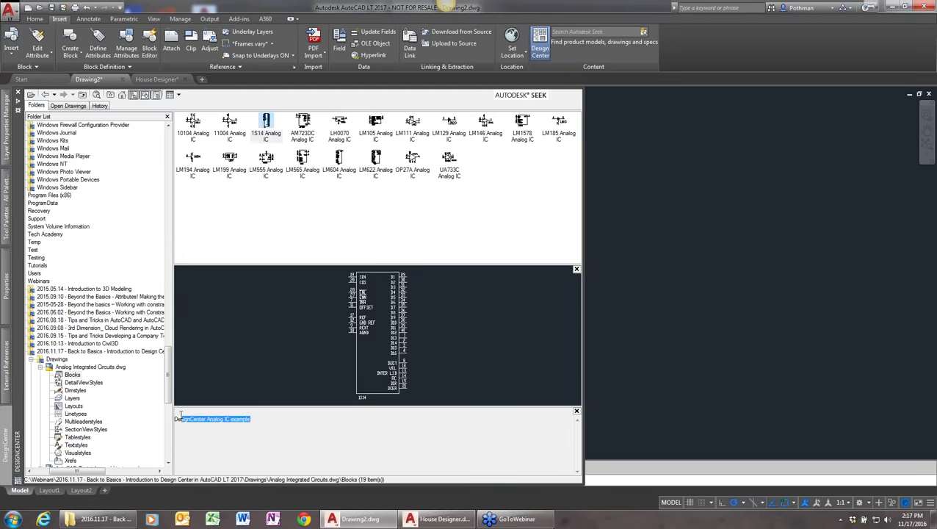
left_click(266, 129)
left_click(155, 95)
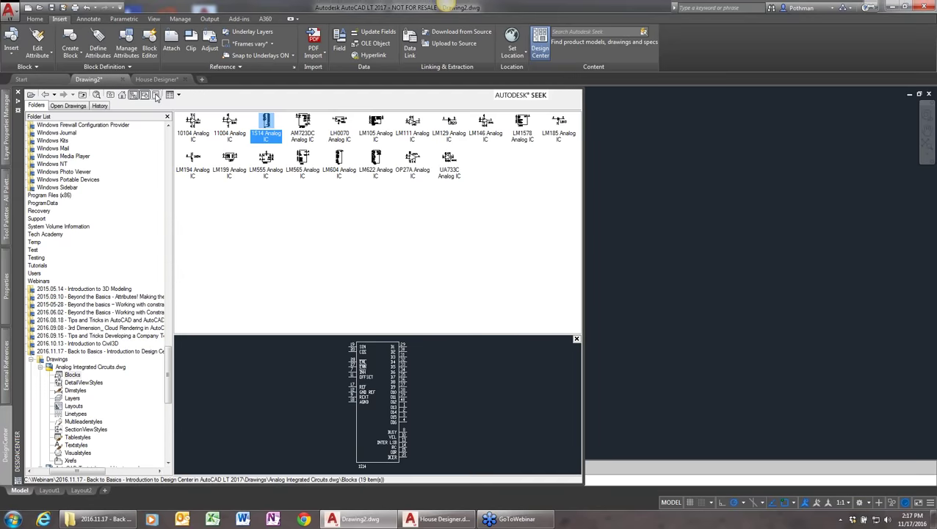
left_click(155, 95)
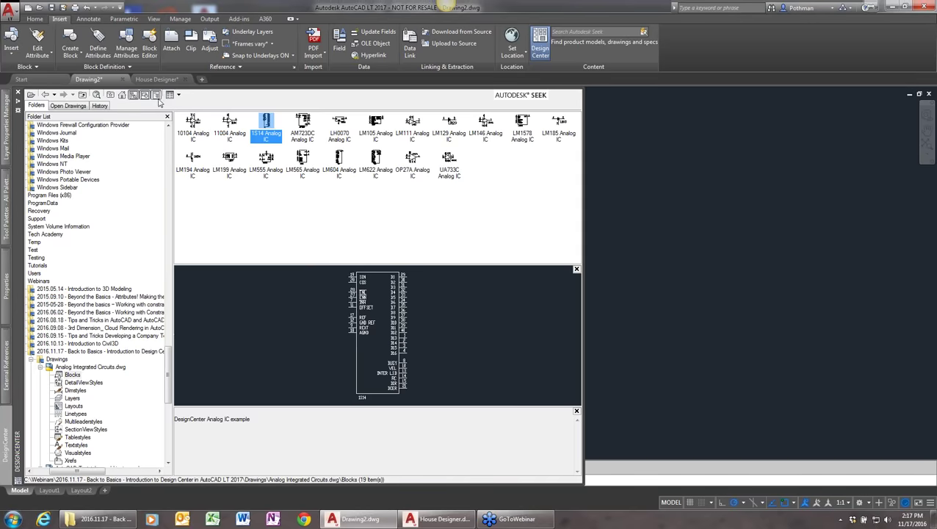
- Show the block contents as small icons, as a list and with details, and return to large icons
left_click(176, 96)
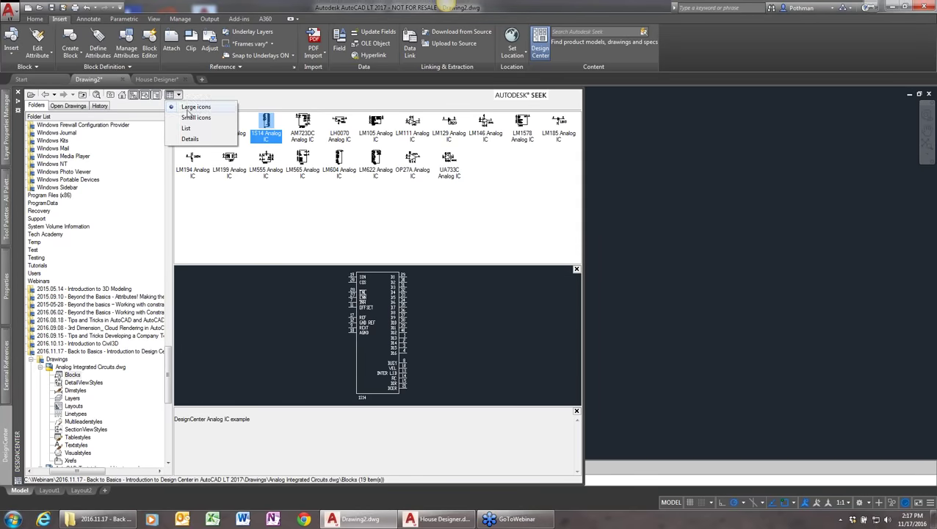
left_click(189, 118)
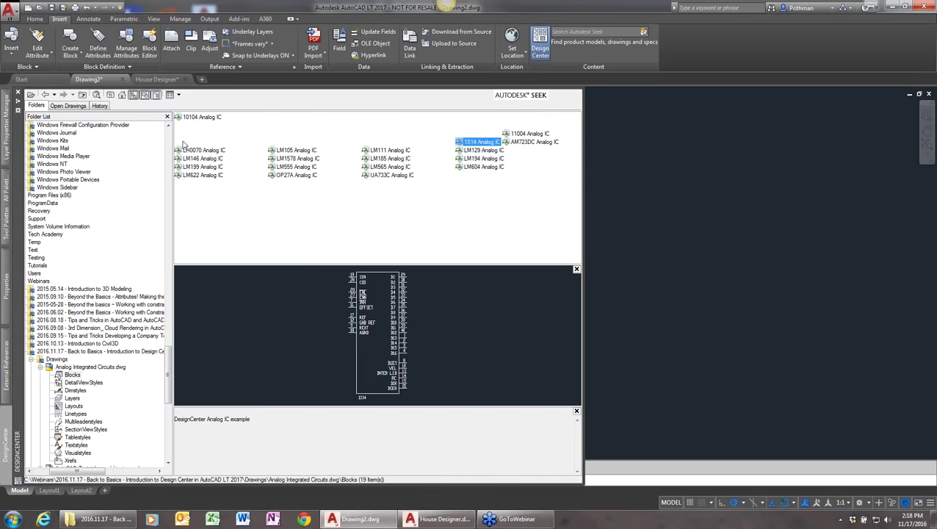
left_click(176, 96)
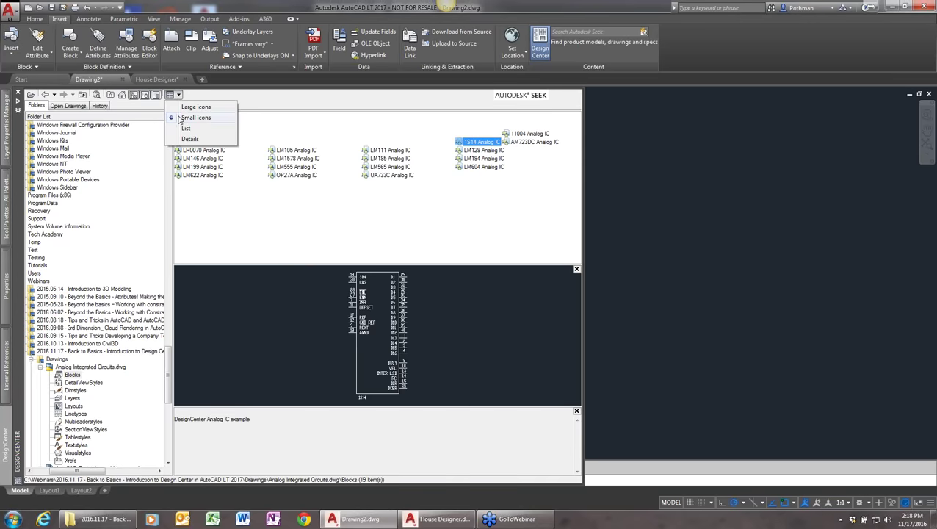
left_click(185, 129)
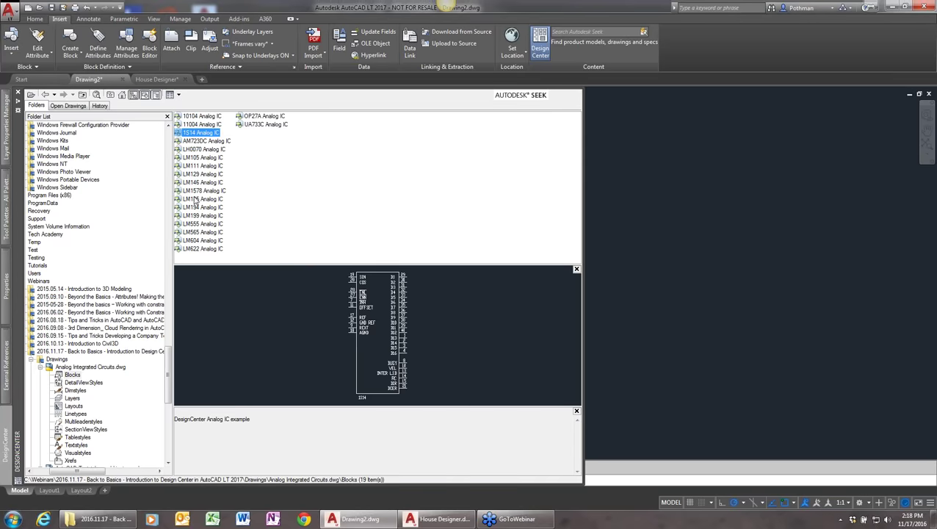
left_click(177, 96)
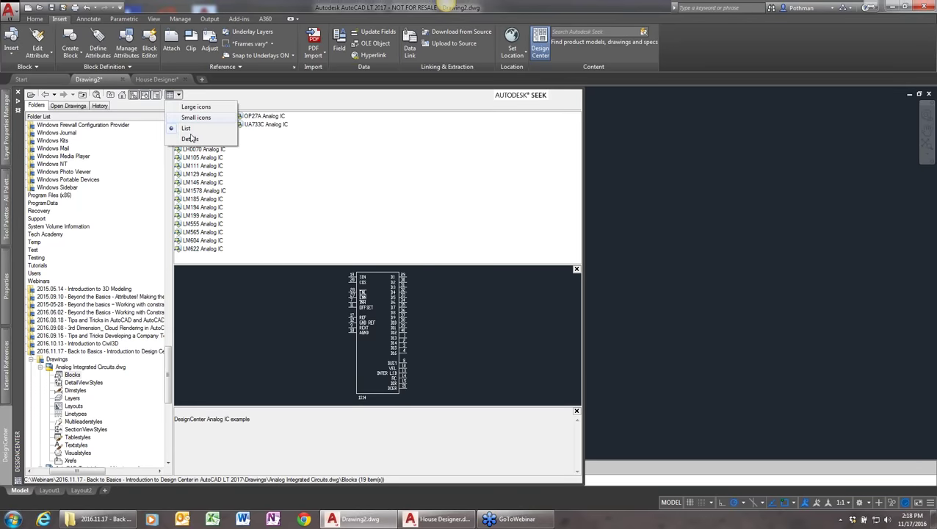
left_click(184, 137)
left_click_drag(207, 118, 272, 134)
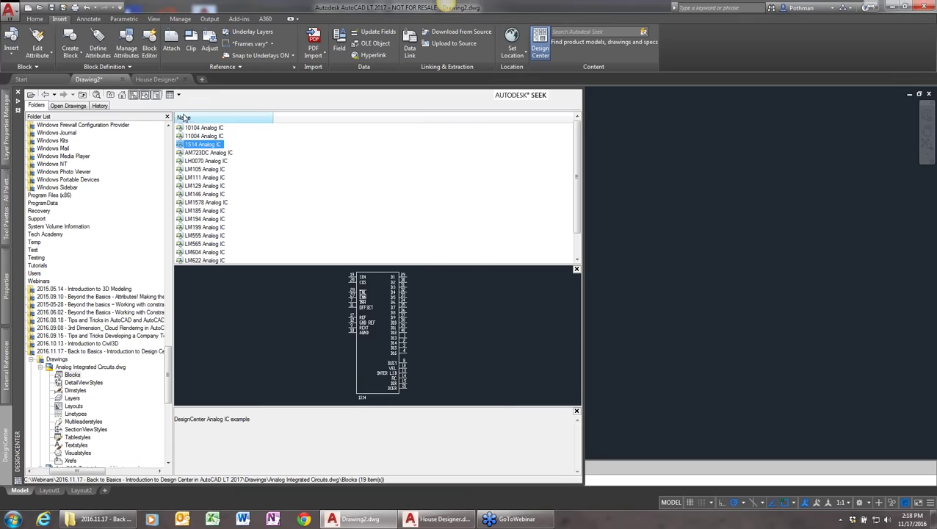
left_click(178, 96)
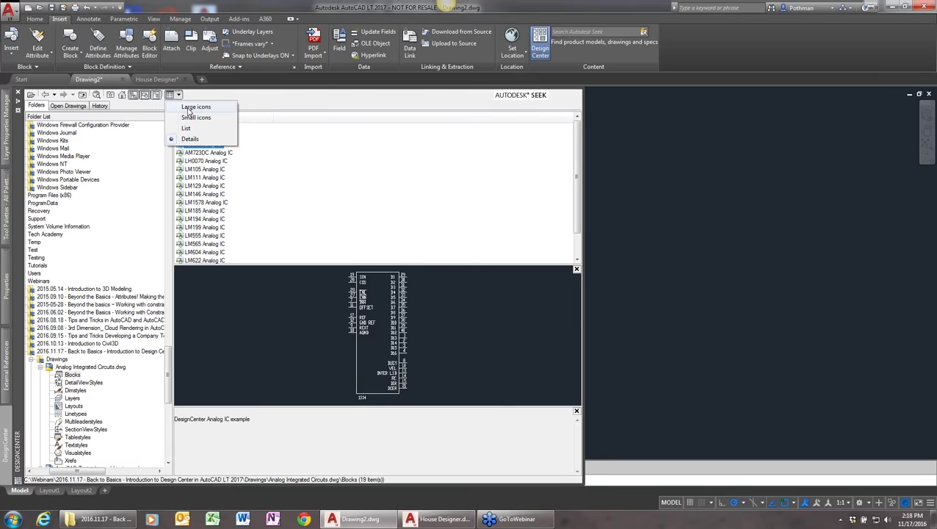
left_click(189, 108)
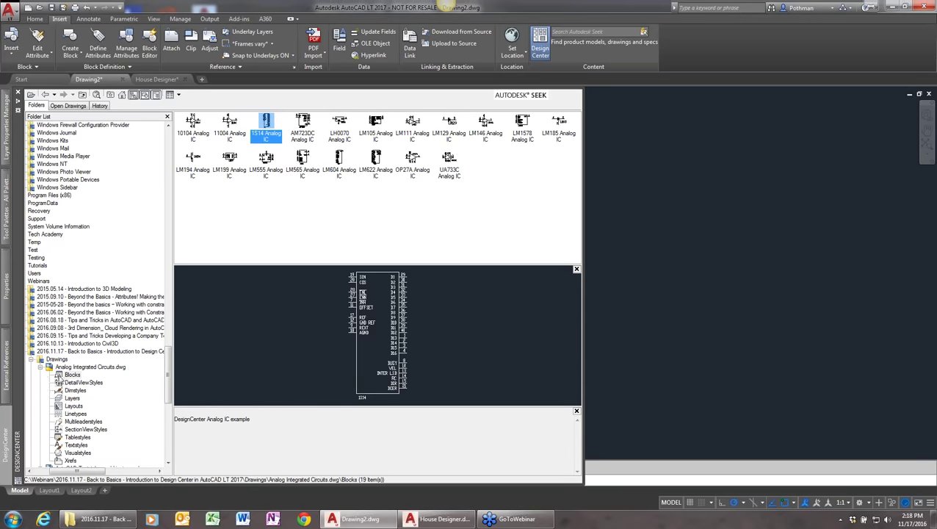
- Expand House Designer.dwg in the webinar's Drawings folder and display its blocks
left_click(49, 366)
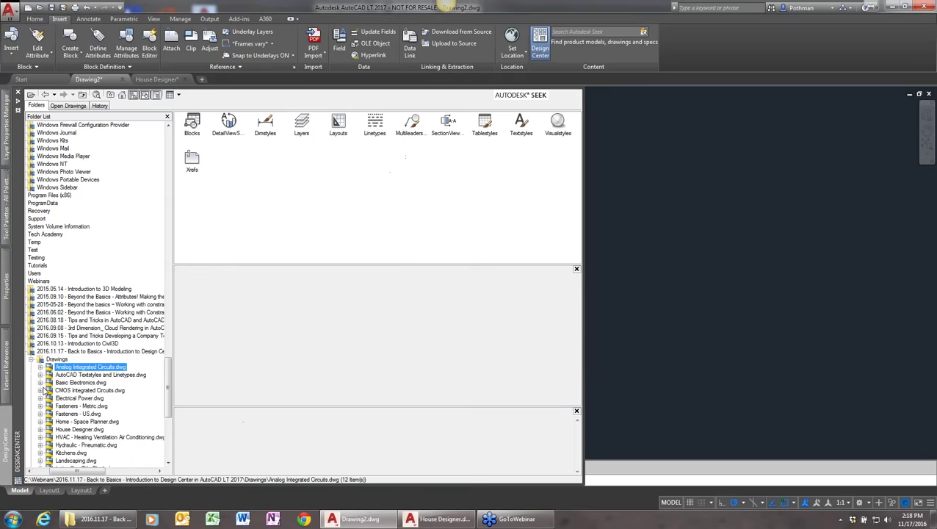
left_click(47, 428)
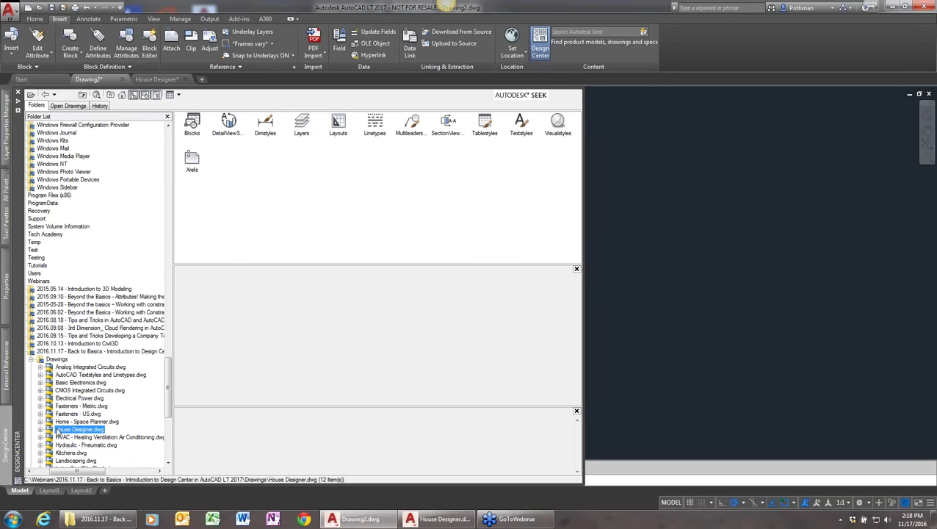
left_click(40, 429)
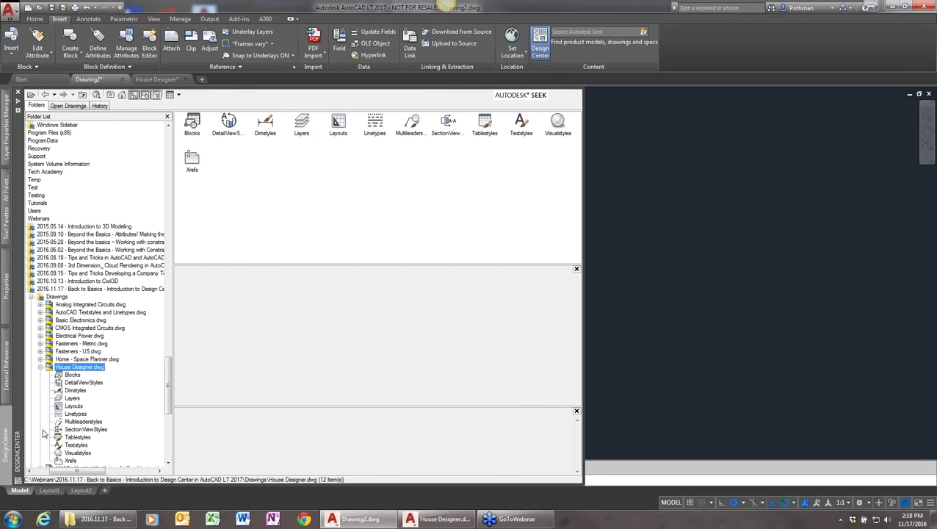
left_click(73, 375)
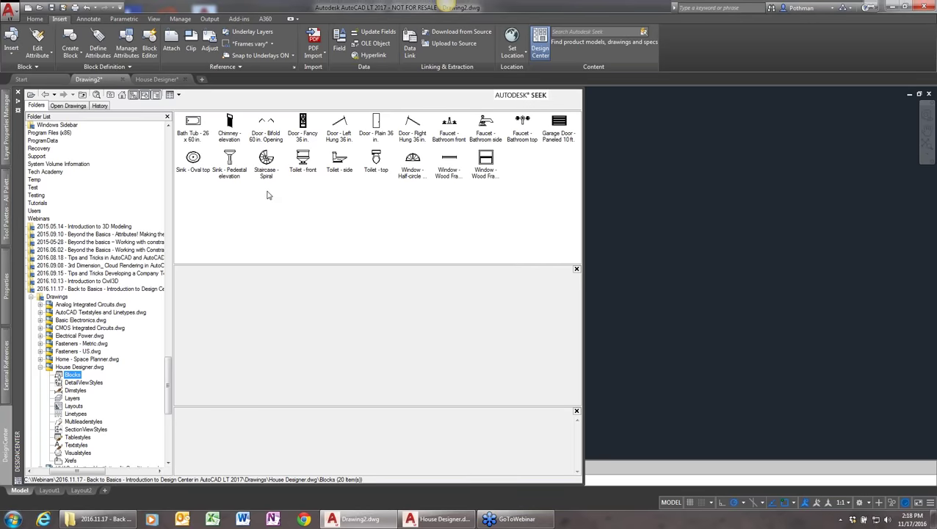
- Place the Bath Tub - 26 x 60 in. block directly in Drawing2 and check the block's insertion options
left_click(195, 127)
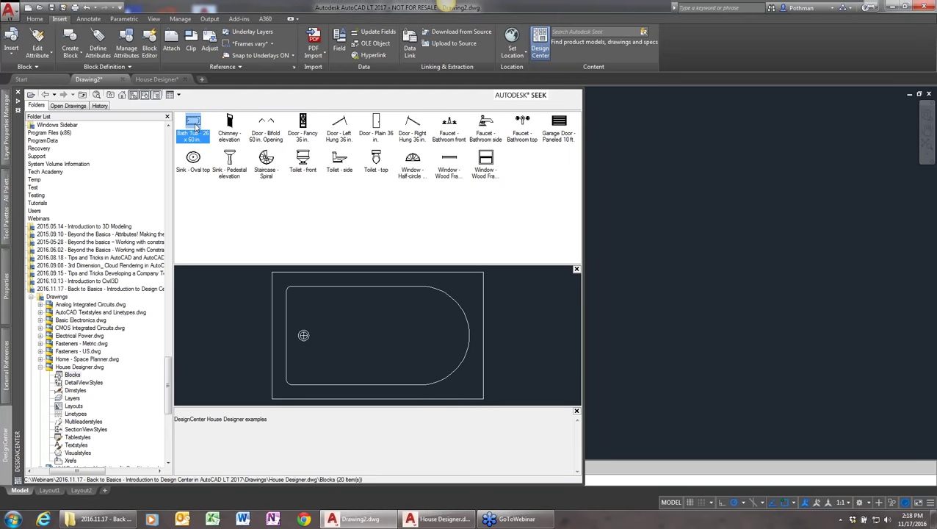
mouse_move(196, 126)
left_mouse_down()
mouse_move(598, 246)
mouse_move(647, 231)
mouse_move(652, 220)
left_mouse_up()
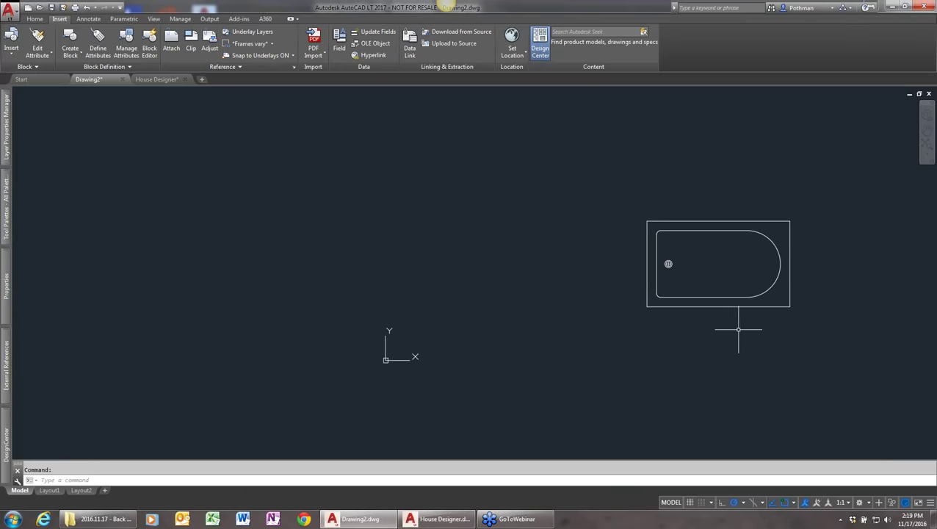
mouse_move(14, 434)
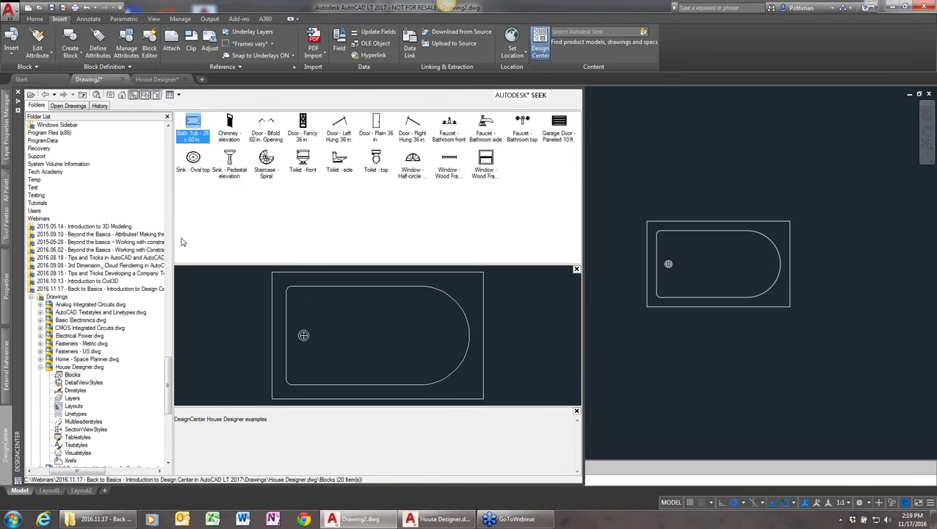
right_click(203, 135)
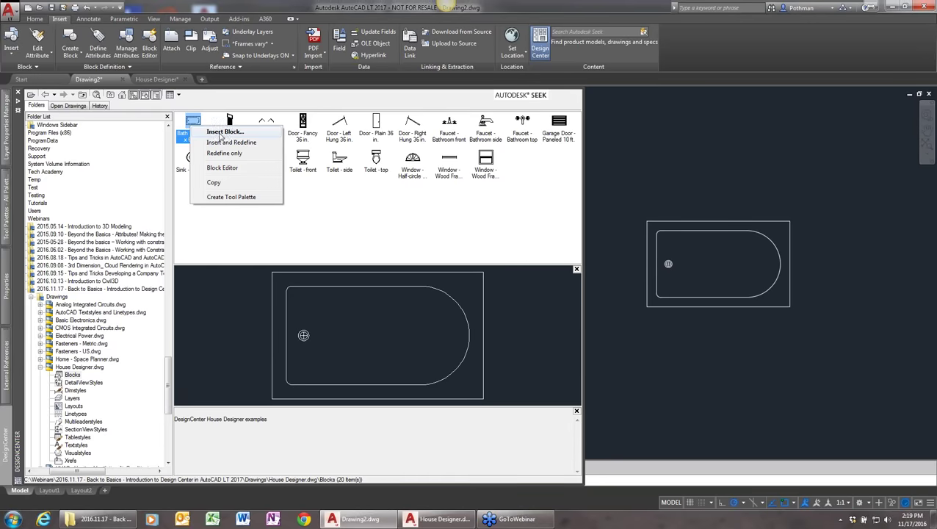
left_click(179, 208)
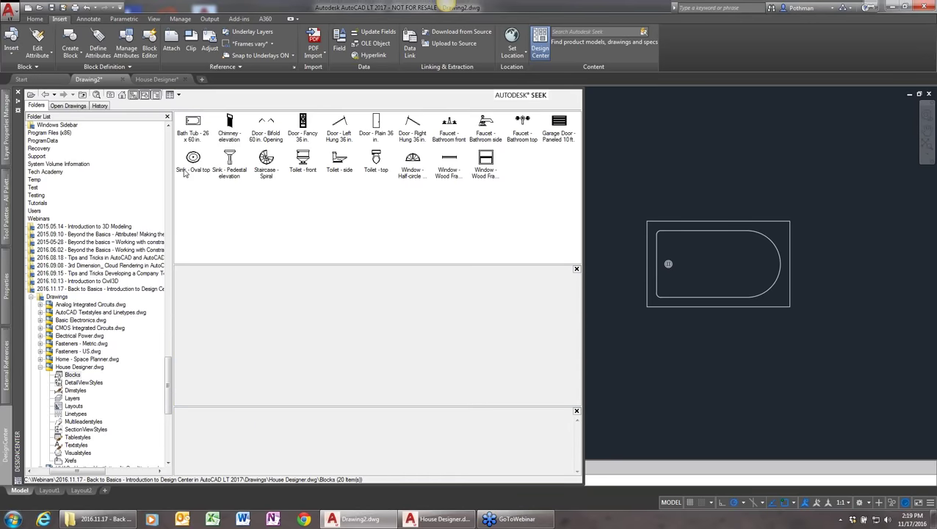
- Insert a second Bath Tub - 26 x 60 in. block at scale 1, specifying its insertion point and rotation on-screen
double_click(193, 130)
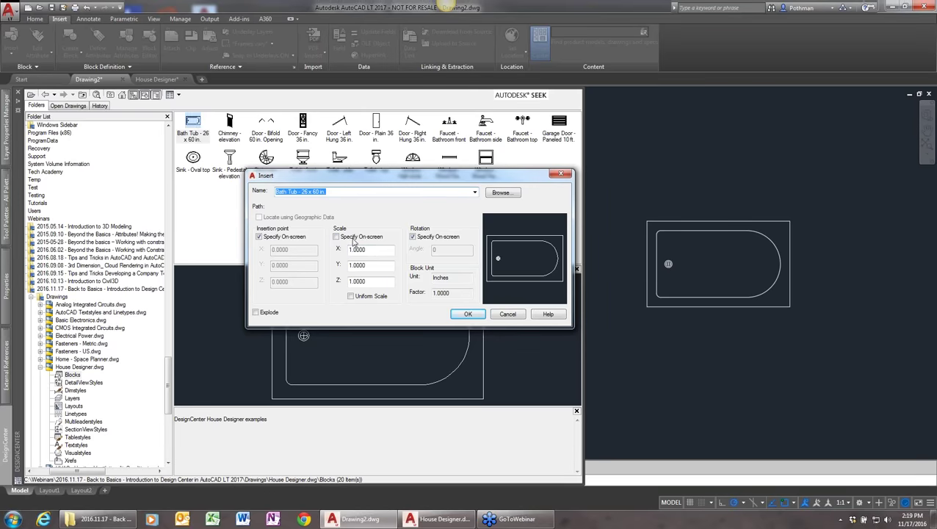
left_click(413, 237)
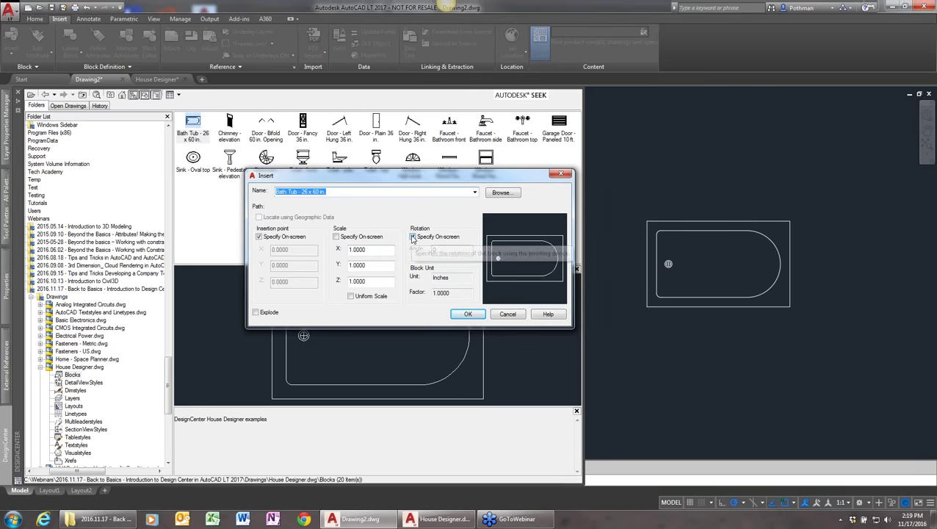
left_click(413, 237)
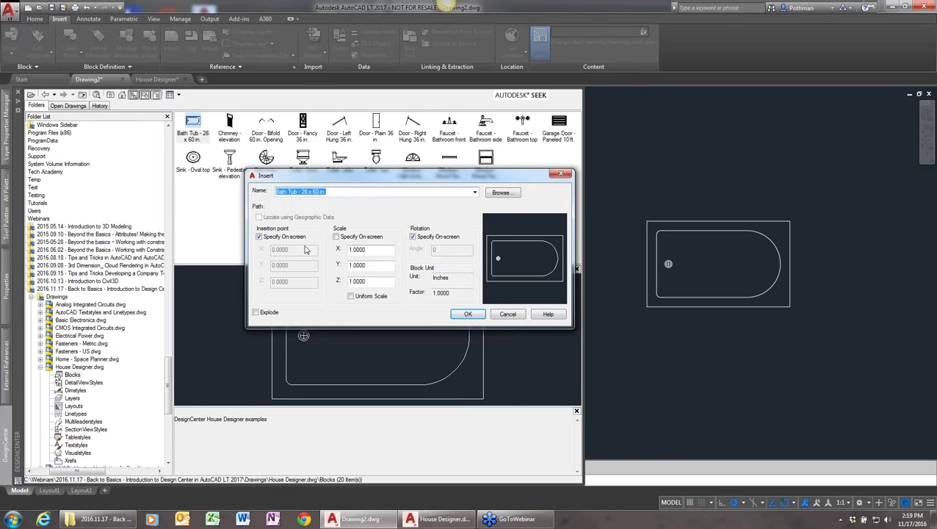
left_click(495, 332)
left_click(468, 314)
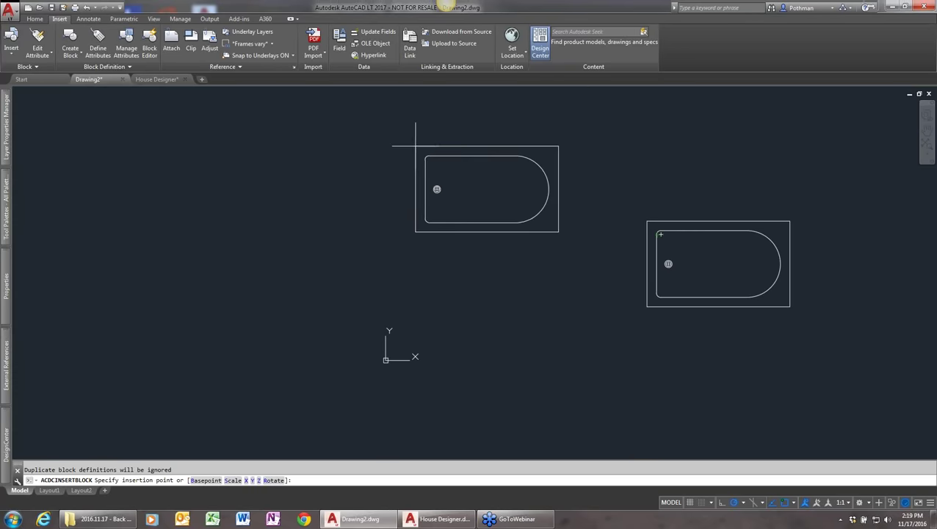
left_click(415, 146)
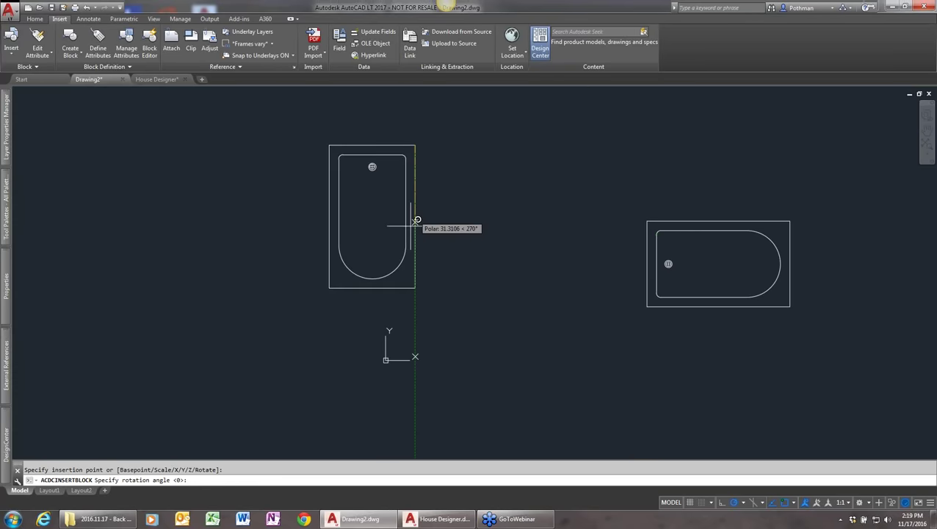
left_click(529, 290)
- Erase both bath tub blocks from Drawing2
left_click(717, 370)
left_click(366, 130)
key("Delete")
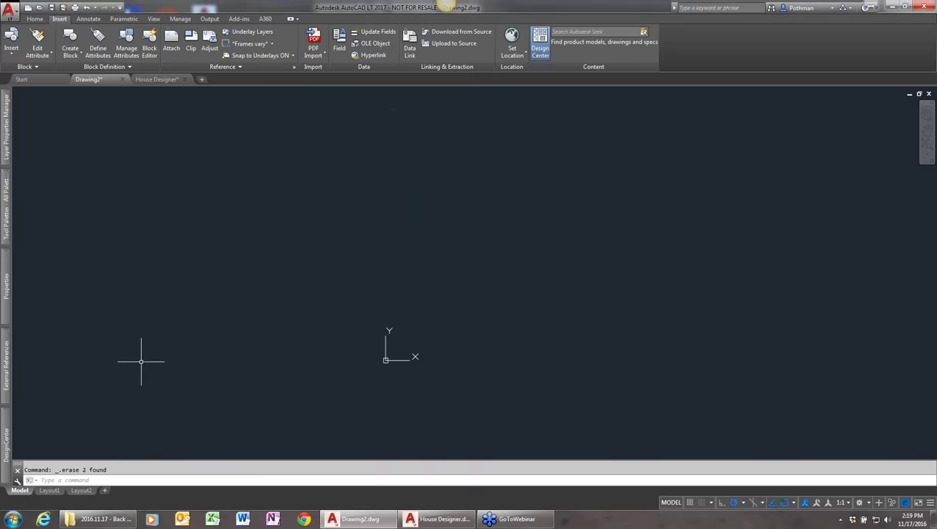
- Open the Bath Tub - 26 x 60 in. block in the Block Editor from DesignCenter, and close the editor
mouse_move(4, 424)
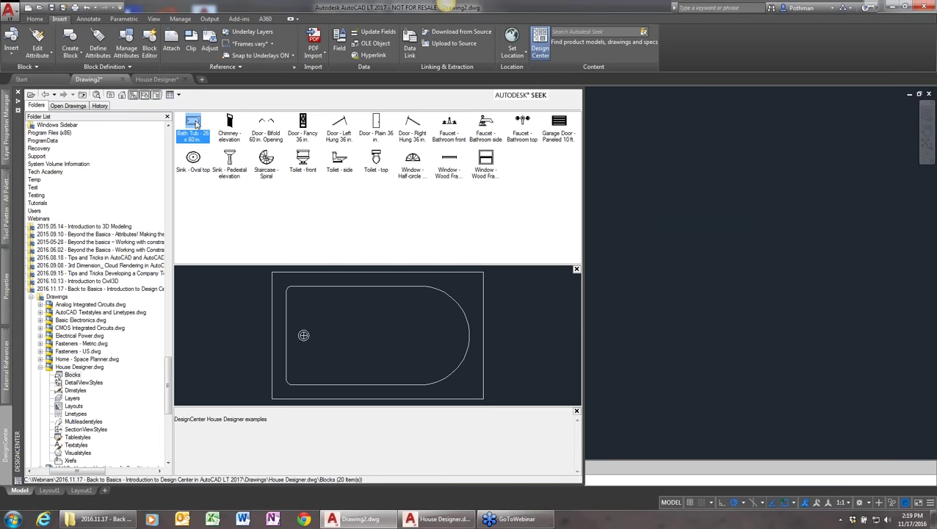
right_click(192, 122)
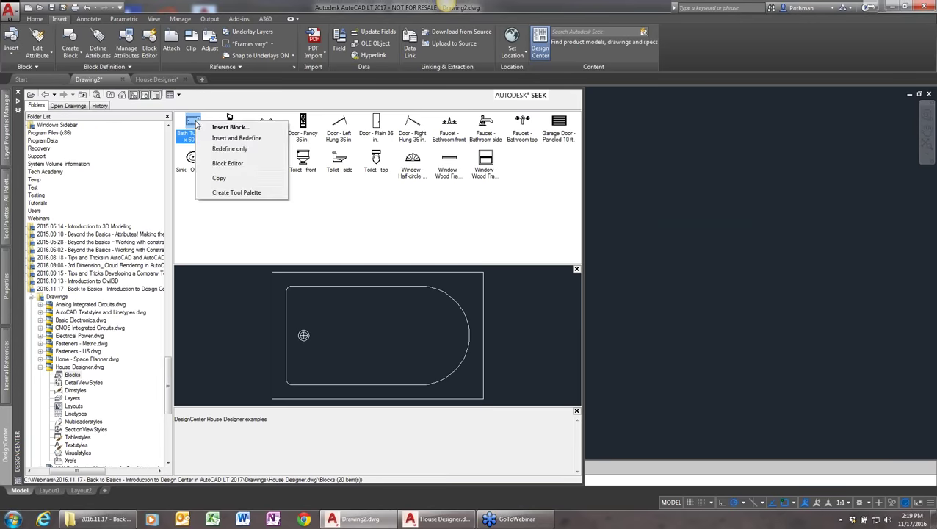
left_click(228, 164)
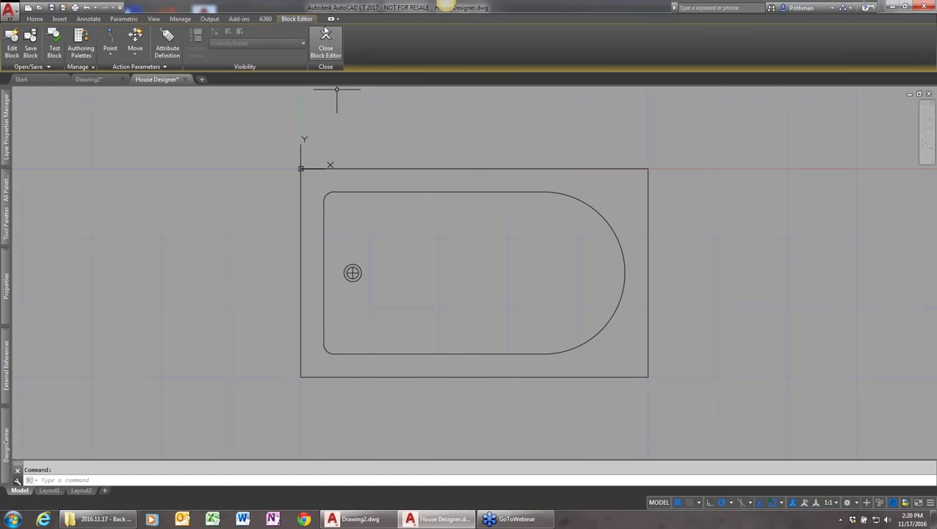
left_click(326, 35)
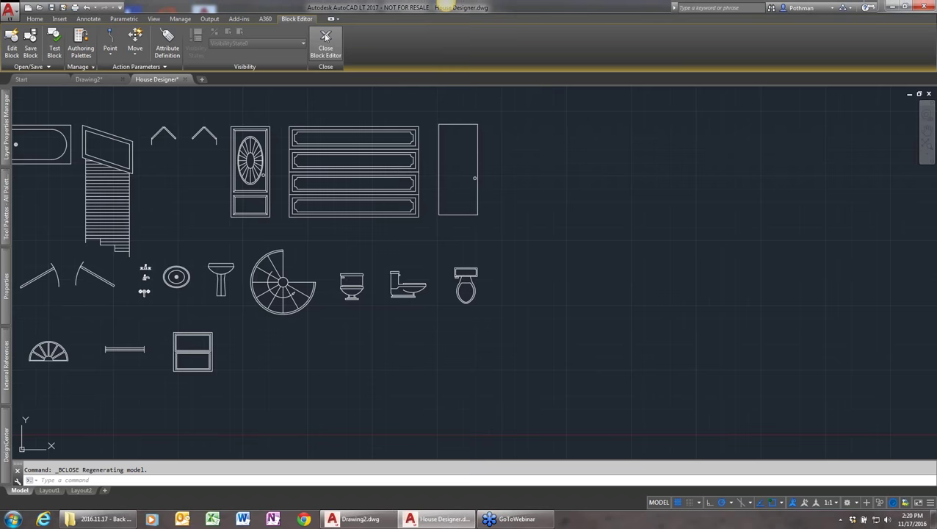
- Close House Designer.dwg without saving changes, and bring DesignCenter back up in Drawing2
left_click(186, 80)
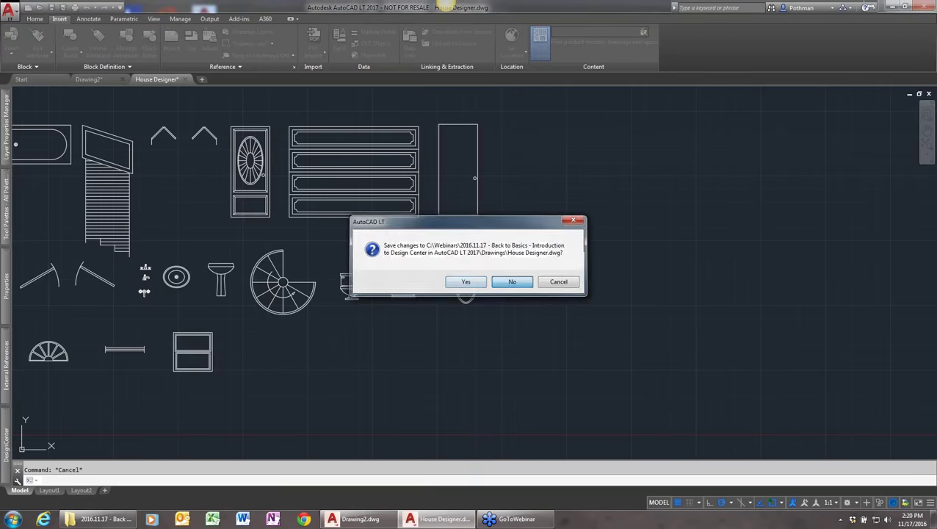
left_click(512, 281)
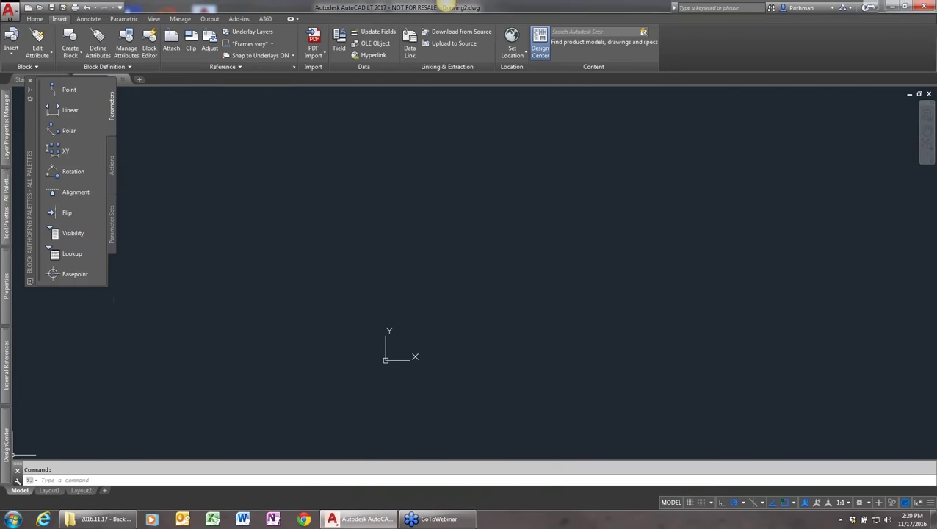
left_click(539, 44)
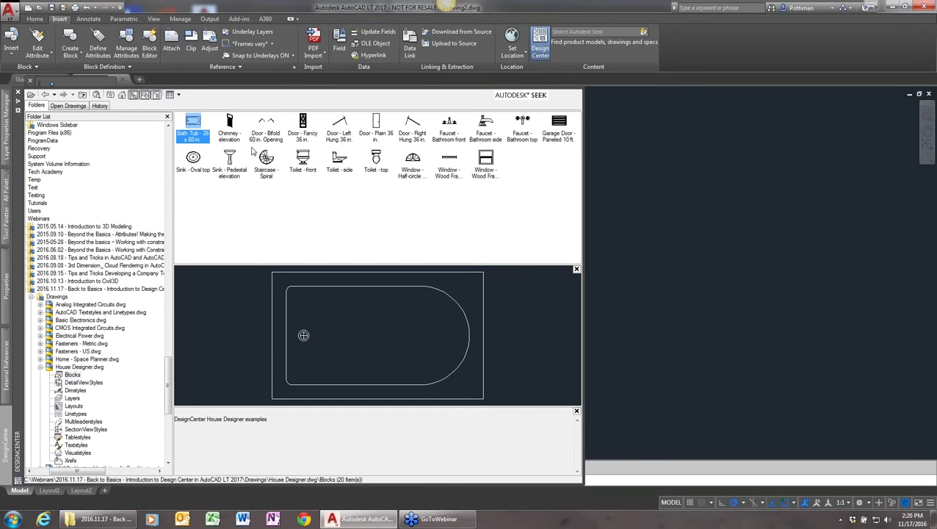
- Look through the dimension styles and layers stored in House Designer.dwg in DesignCenter
left_click(73, 367)
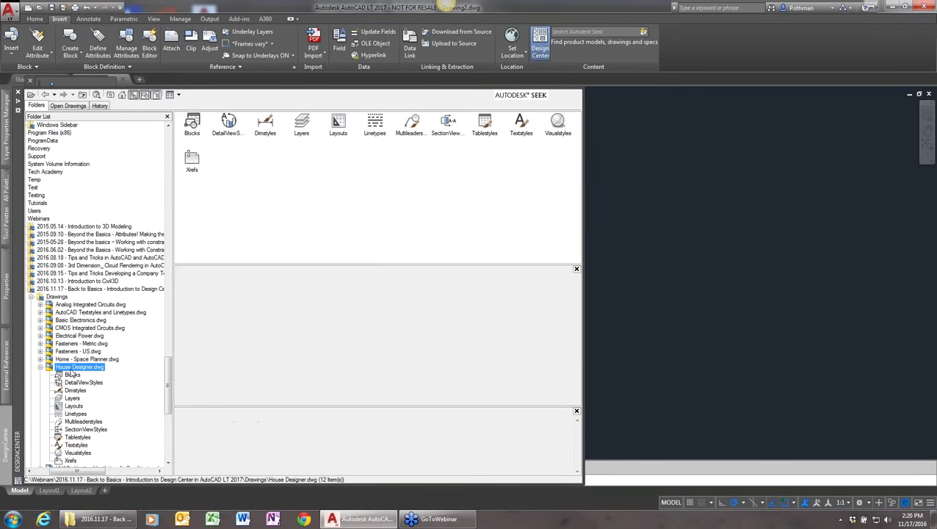
double_click(265, 125)
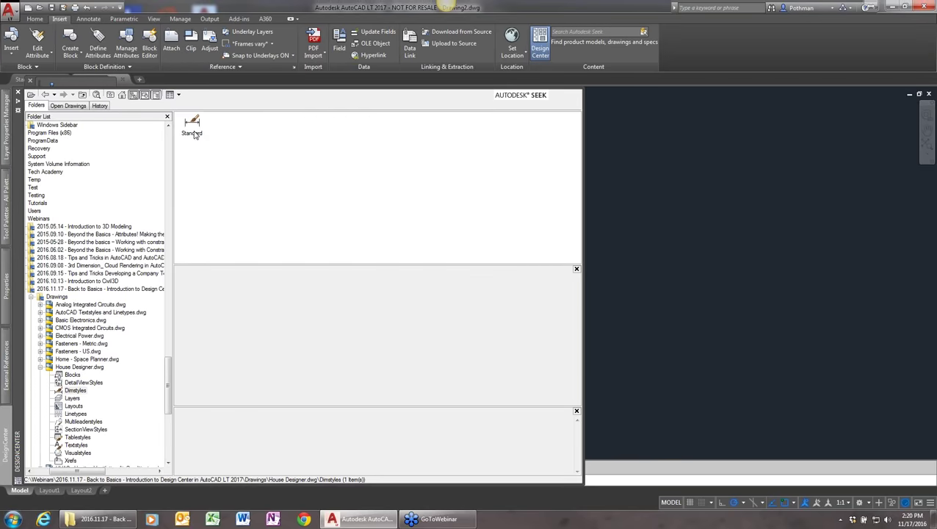
left_click(90, 367)
double_click(301, 123)
left_click(68, 368)
left_click_drag(167, 377, 167, 401)
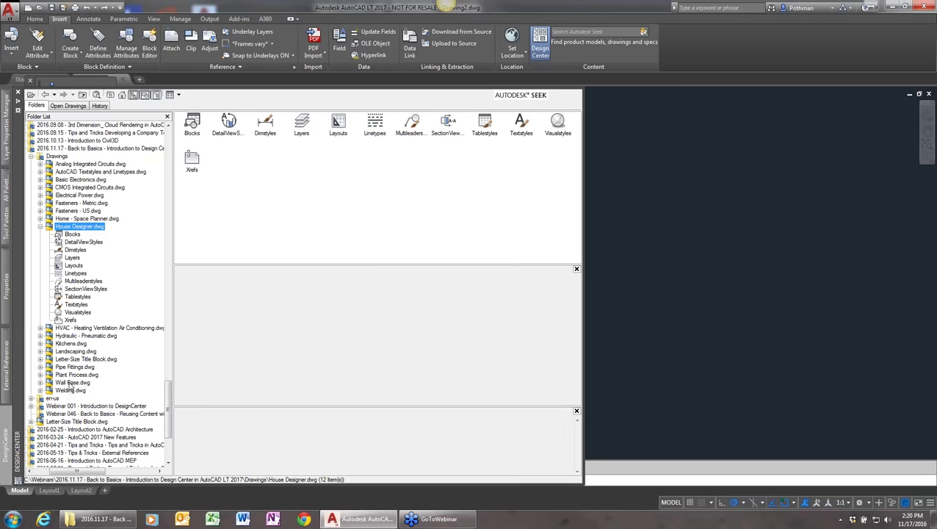
- View the layers stored in Wall Base.dwg in DesignCenter, and collapse the drawing's content tree
left_click(72, 382)
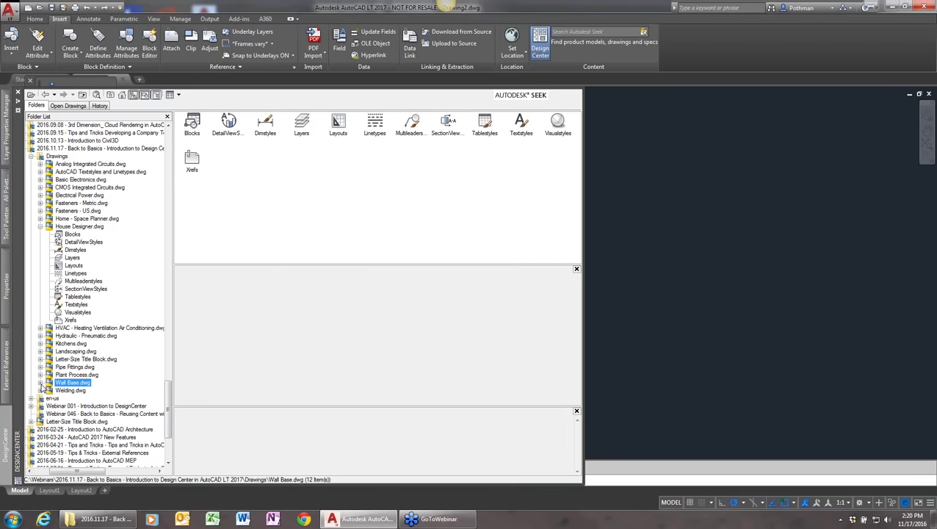
left_click(41, 383)
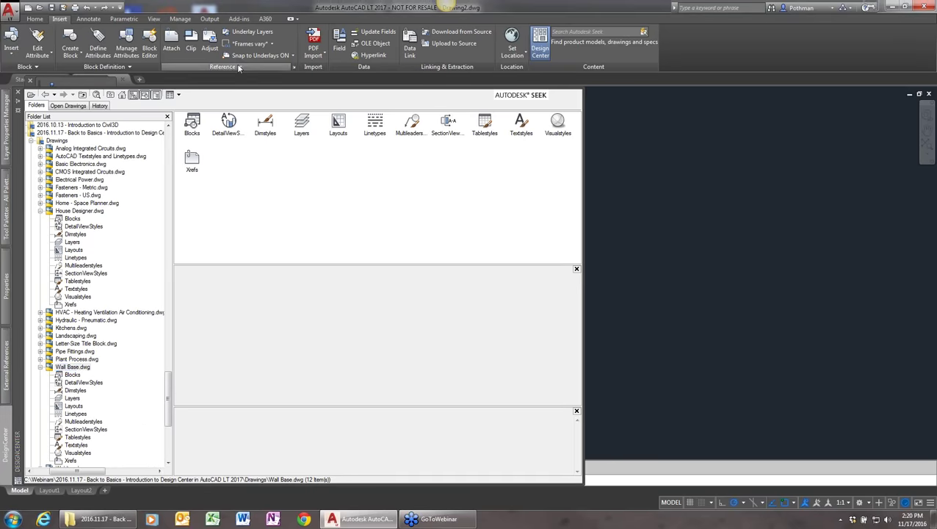
left_click(302, 123)
double_click(302, 124)
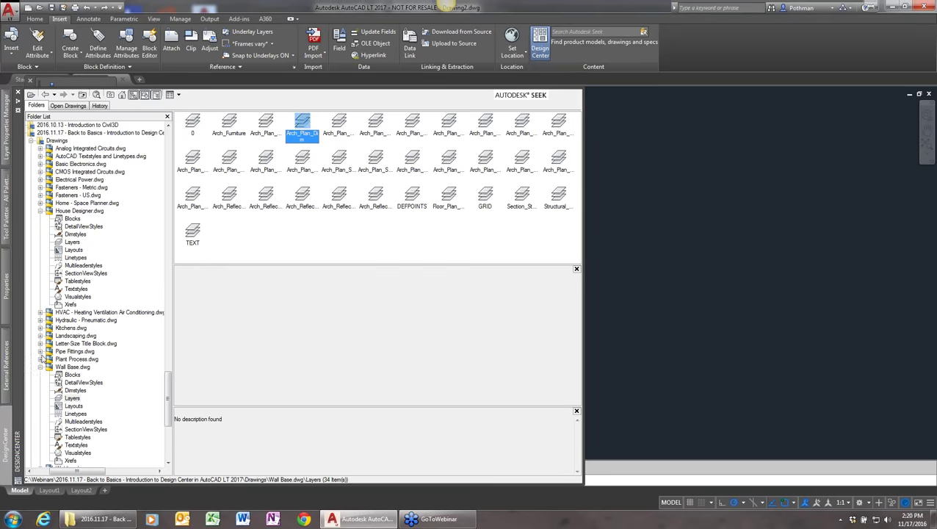
left_click(41, 367)
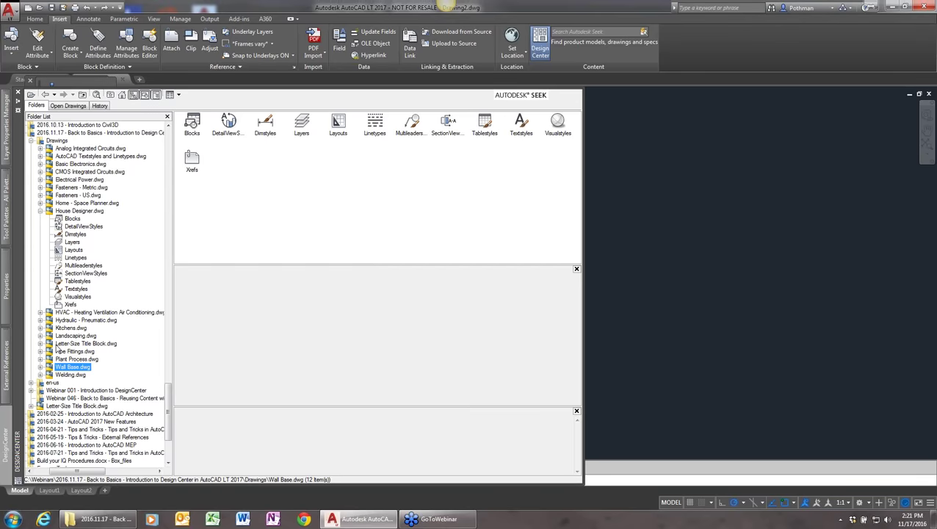
- Add the 11x17 layout from Letter-Size Title Block.dwg to Drawing2 through DesignCenter, and open that layout
left_click(58, 344)
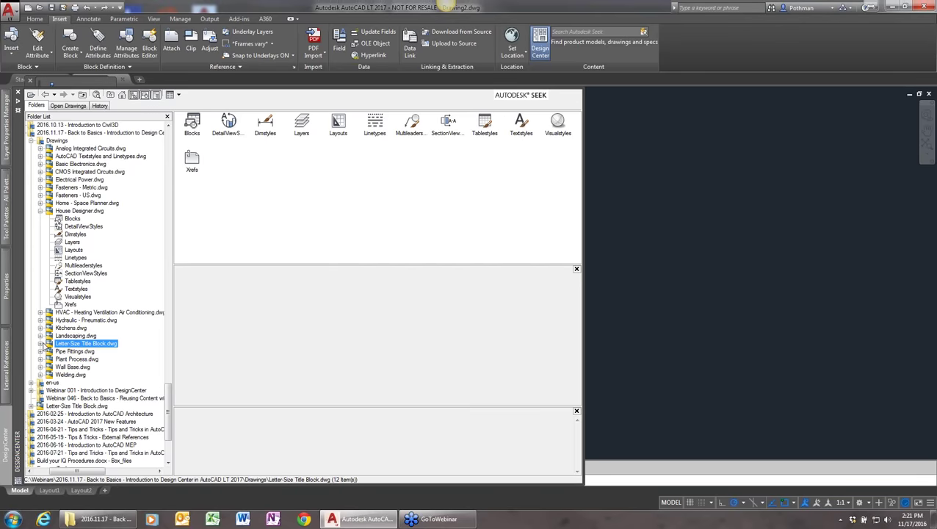
left_click(42, 344)
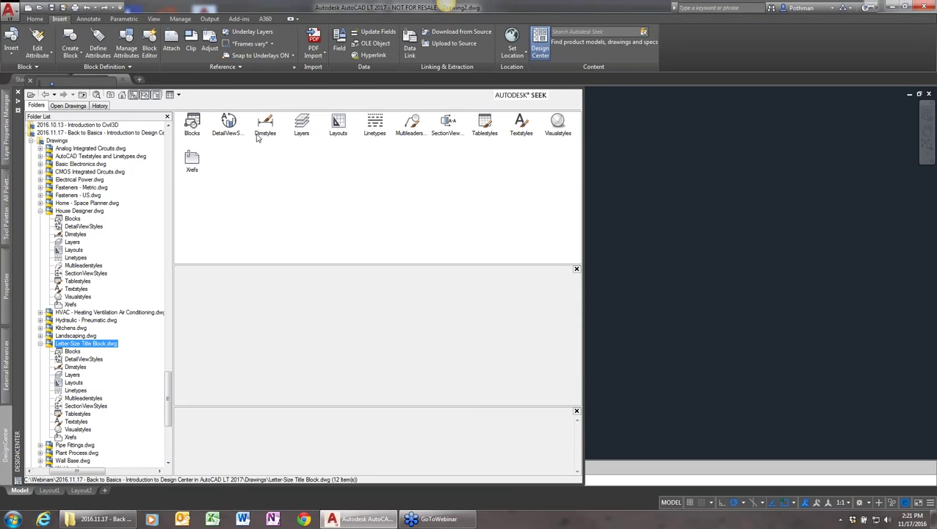
double_click(343, 127)
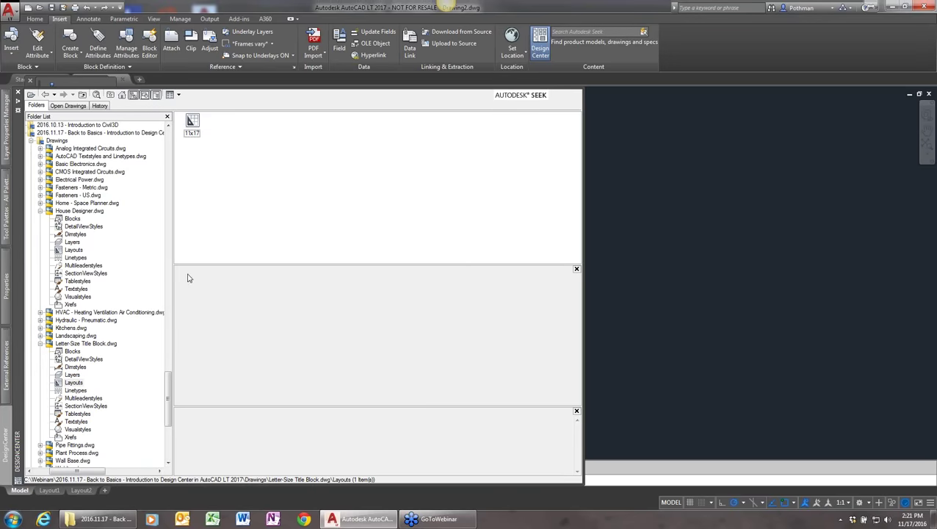
key("ctrl+2")
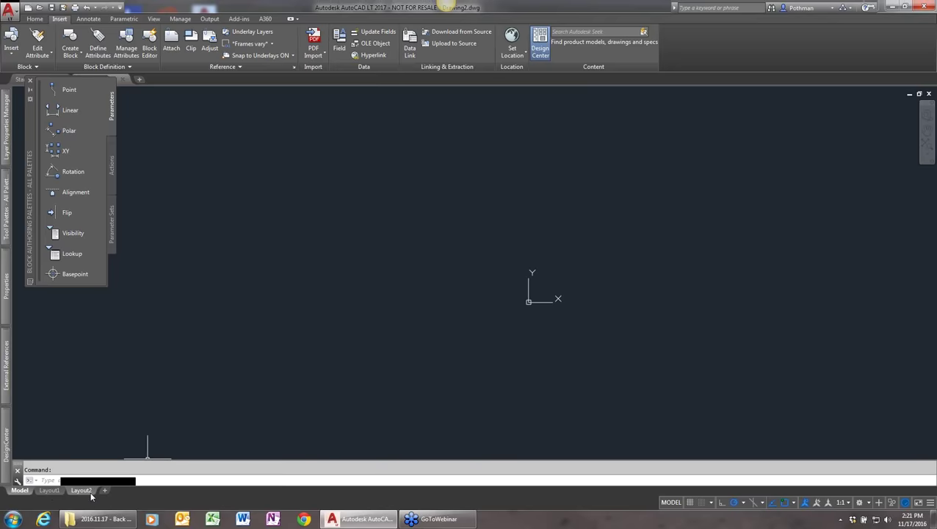
key("ctrl+2")
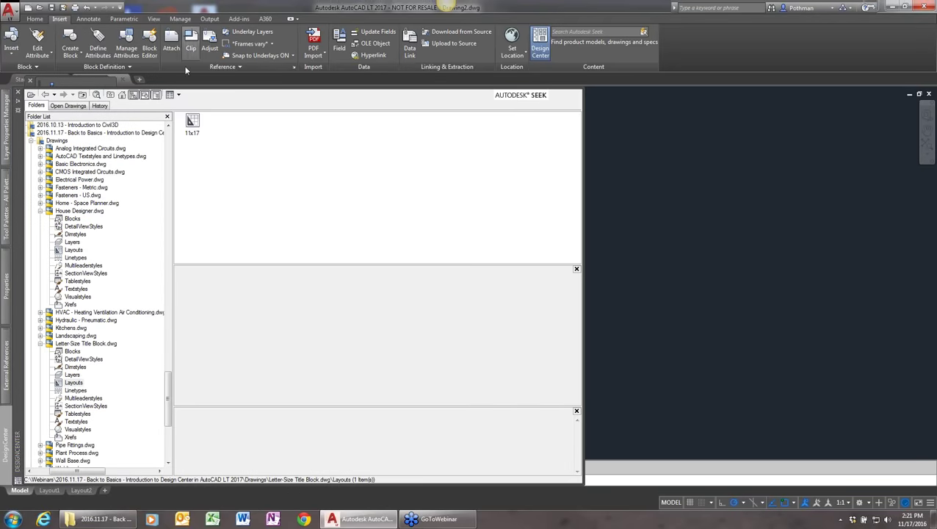
mouse_move(191, 122)
left_mouse_down()
mouse_move(441, 193)
mouse_move(629, 263)
left_mouse_up()
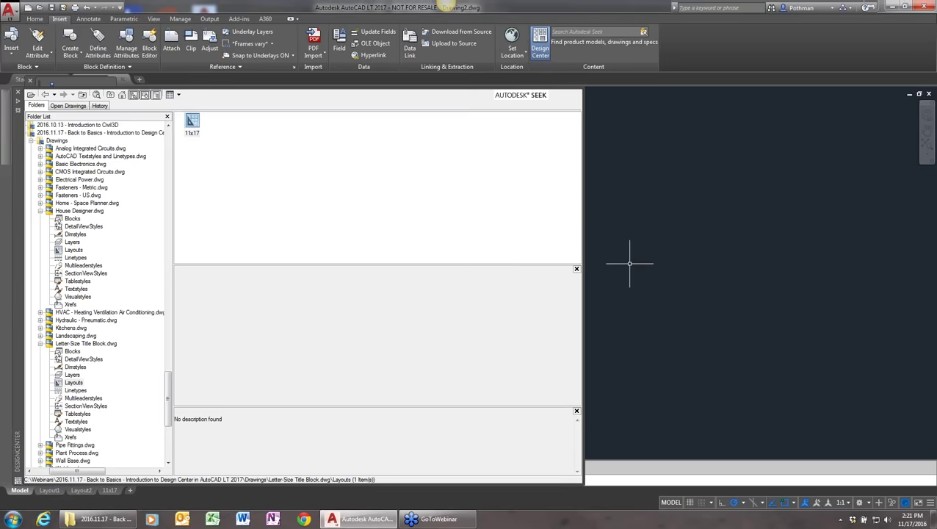
key("ctrl+2")
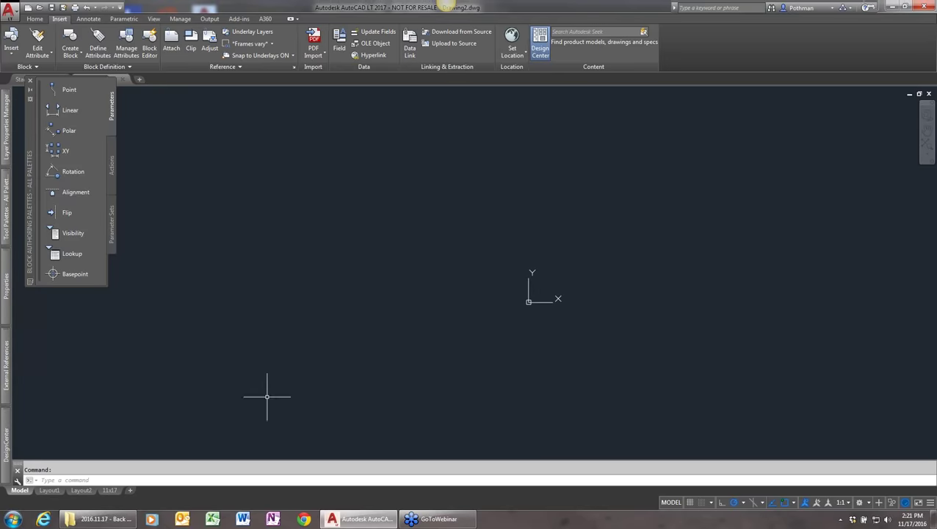
left_click(110, 490)
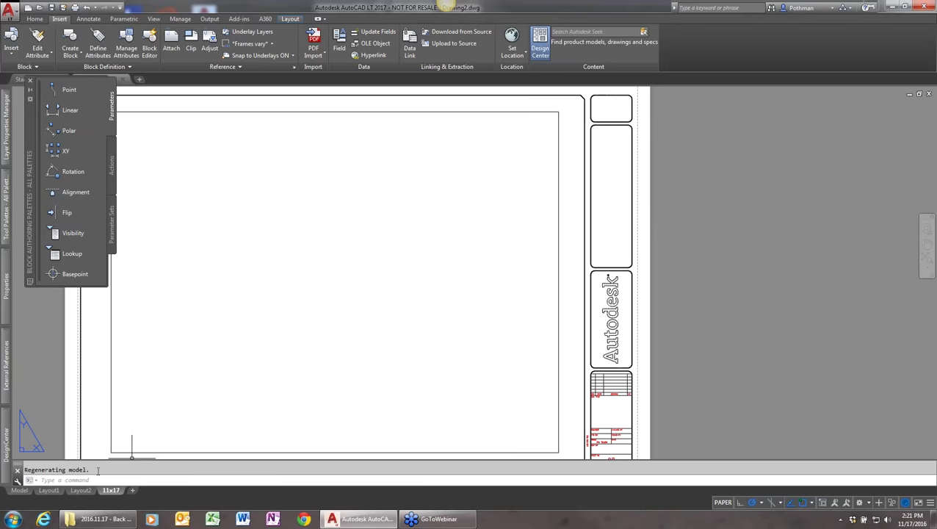
- Start creating a layout from a template, and browse to the Drawings folder of the 2016.11.17 webinar on the C: drive
mouse_move(83, 493)
right_click(114, 492)
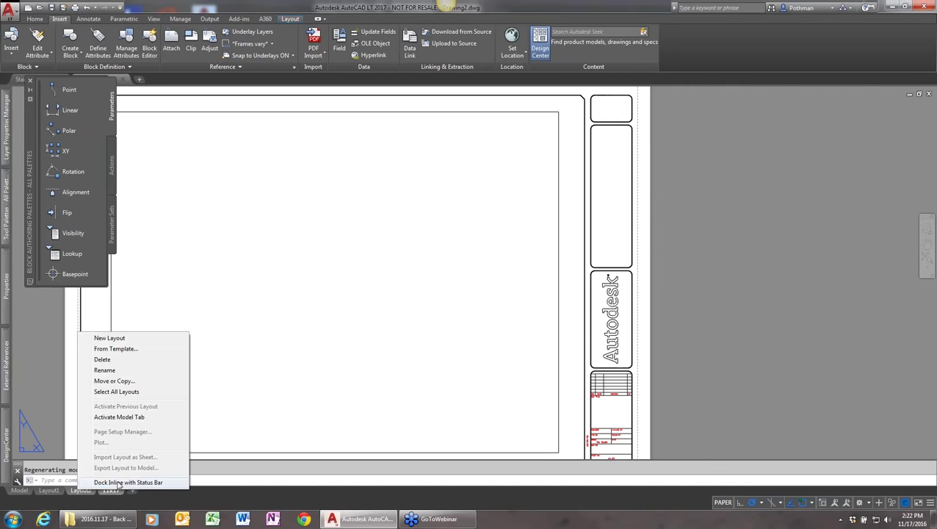
left_click(124, 350)
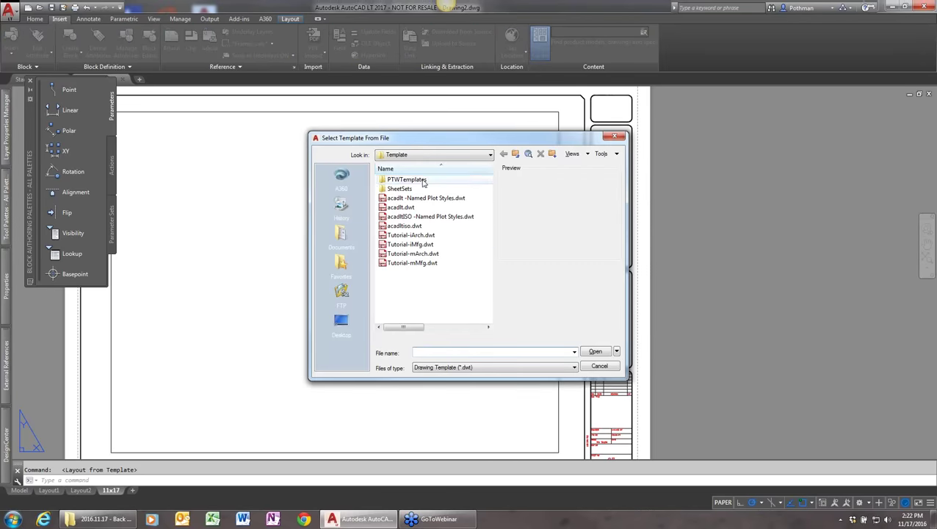
left_click(450, 156)
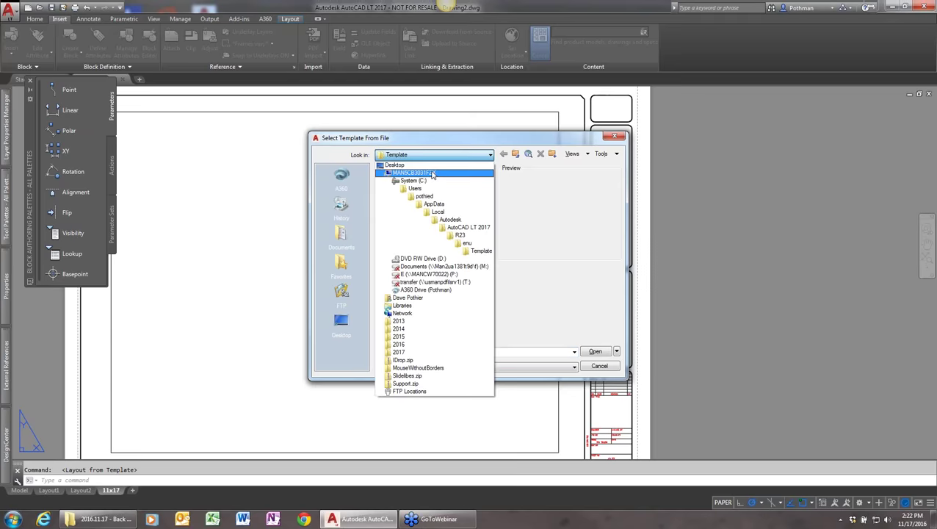
left_click(412, 180)
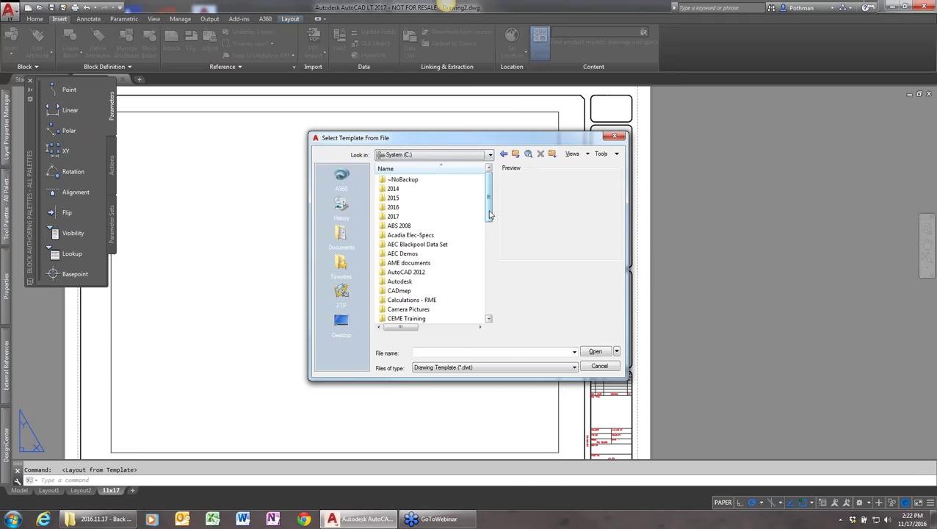
left_click_drag(491, 215, 408, 298)
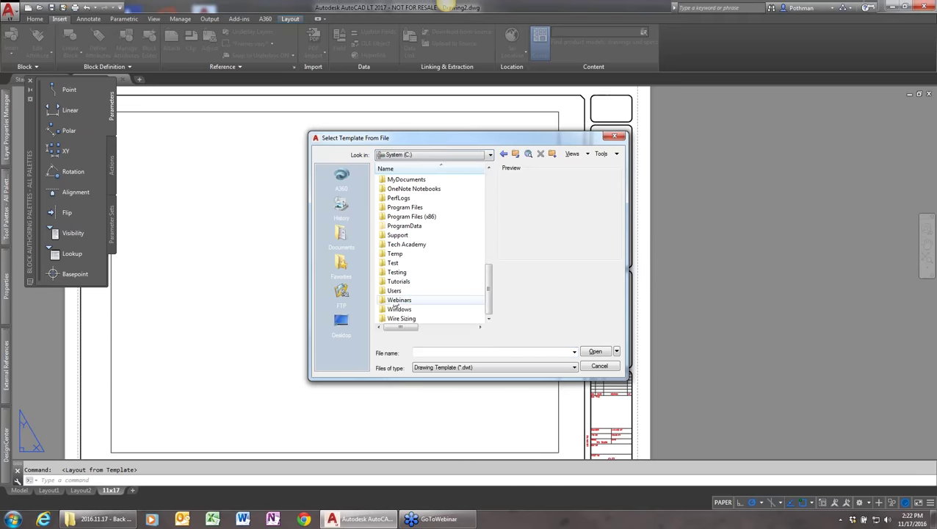
double_click(398, 300)
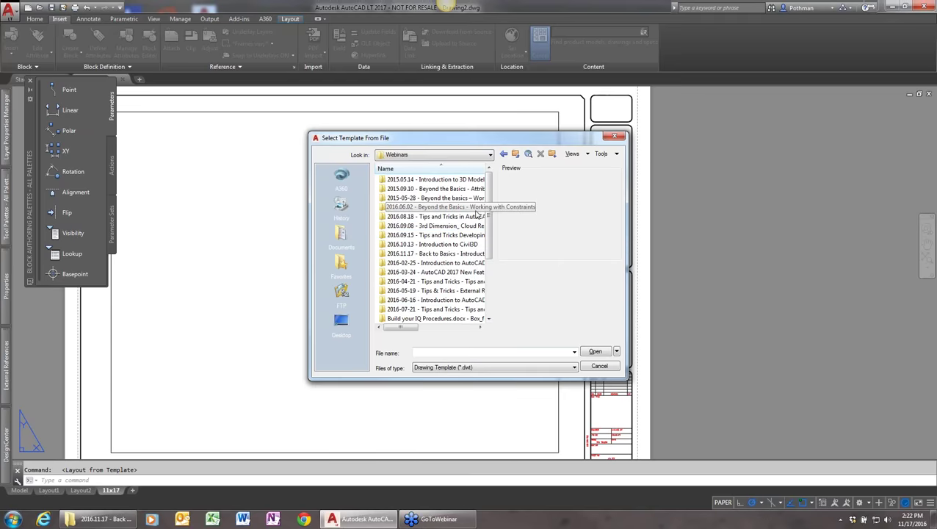
left_click(456, 256)
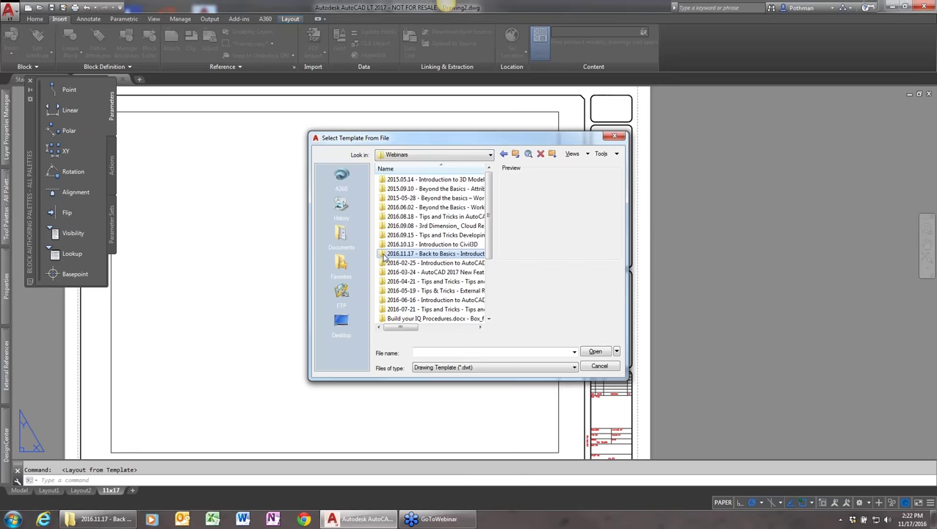
double_click(400, 254)
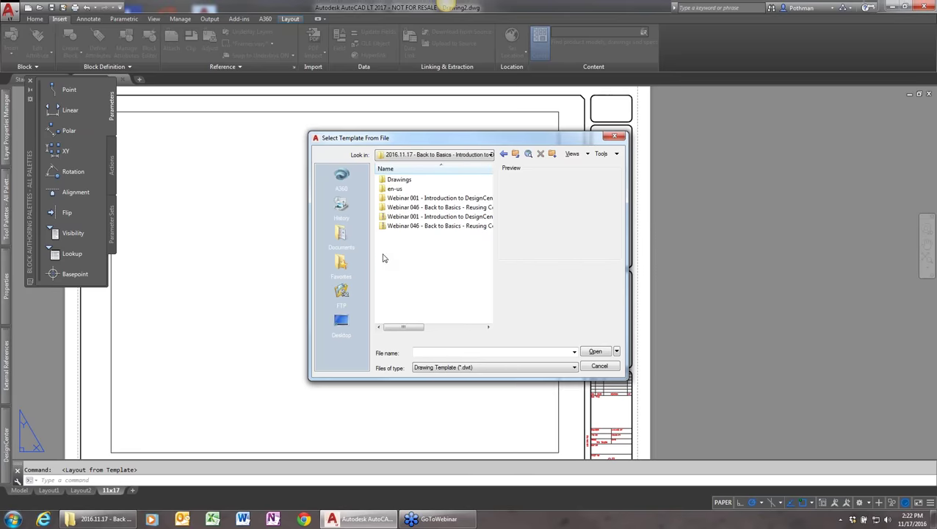
double_click(398, 179)
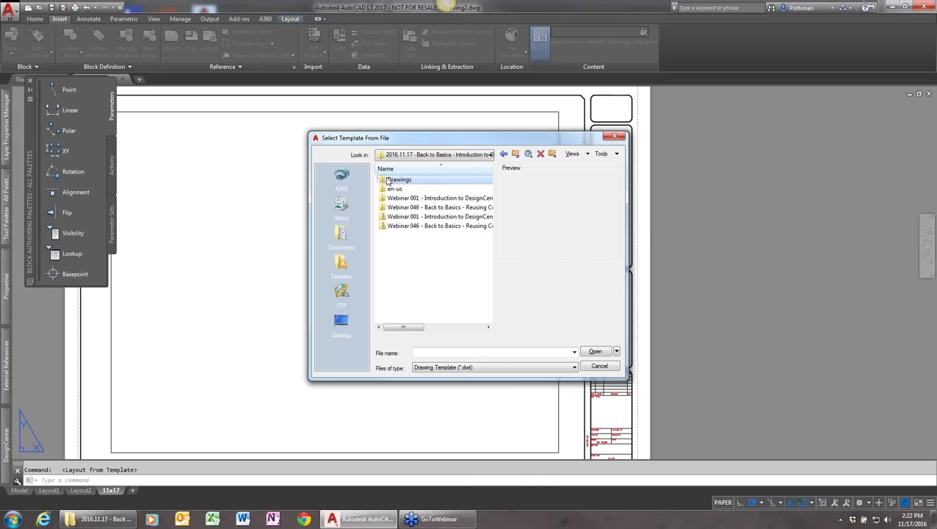
- List Drawing (*.dwg) files as template sources, choose Layout1 from one of the drawings, and cancel the layout insertion
left_click(465, 367)
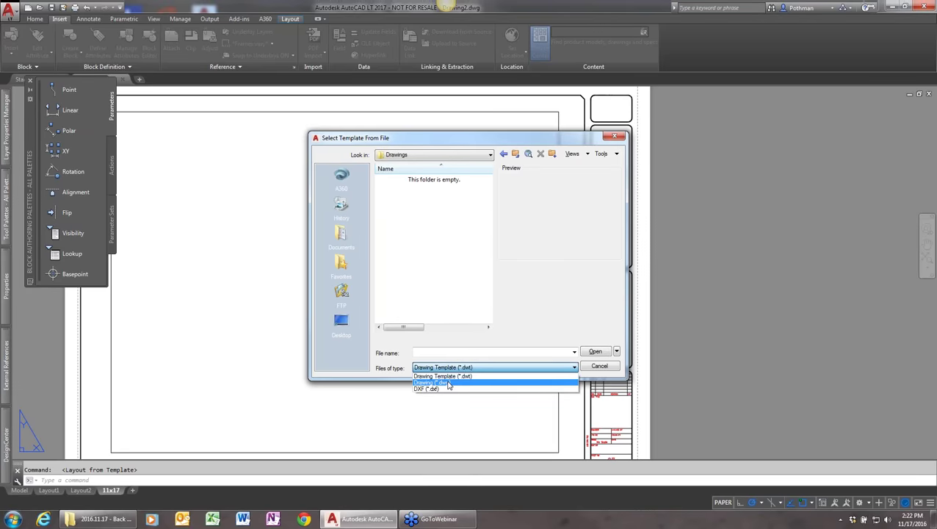
left_click(447, 382)
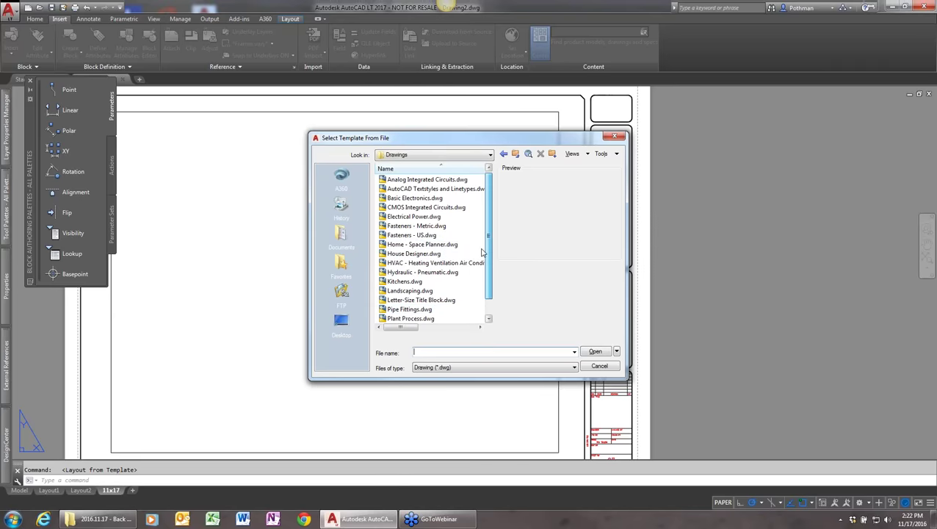
scroll(482, 253, "down", 1)
double_click(406, 310)
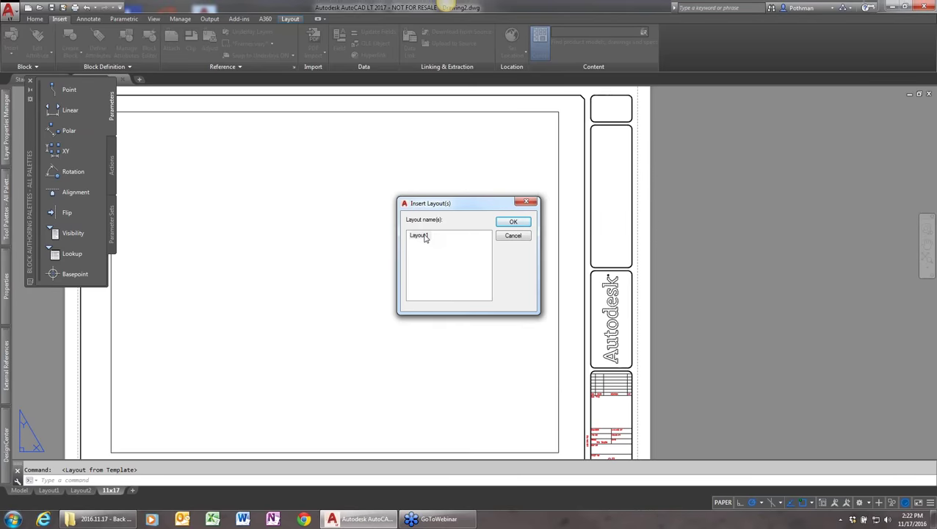
left_click(424, 237)
left_click(514, 236)
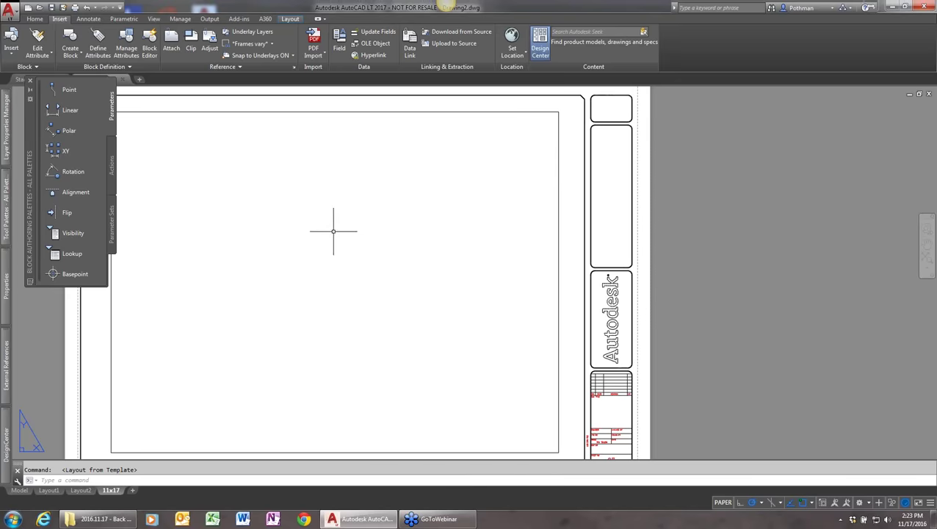
- Check which layers exist in Drawing2
mouse_move(9, 439)
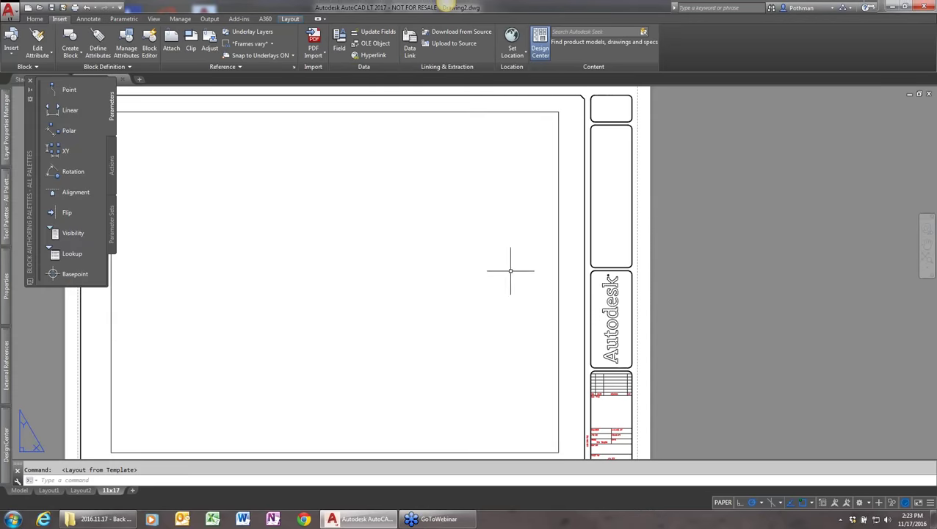
left_click(35, 19)
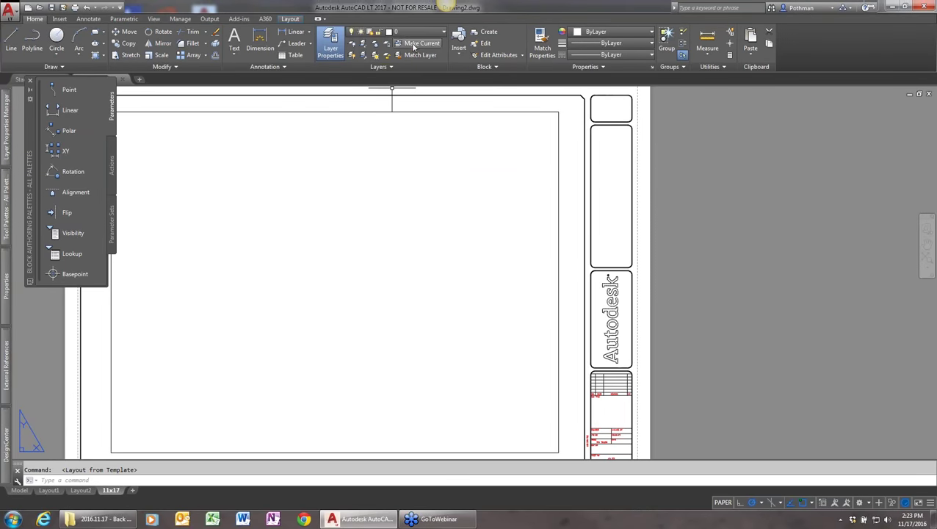
left_click(436, 34)
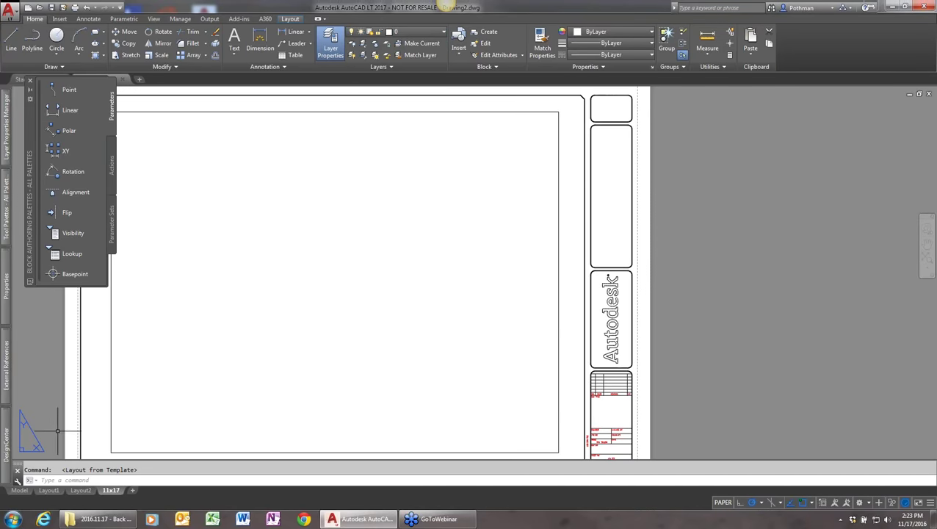
- Reopen DesignCenter and display the layers stored in Wall Base.dwg
left_click(6, 441)
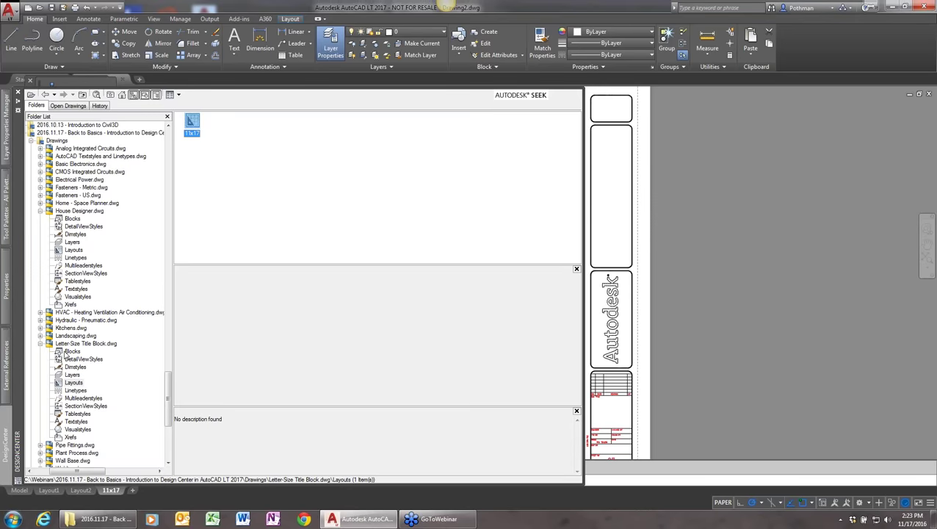
left_click(47, 460)
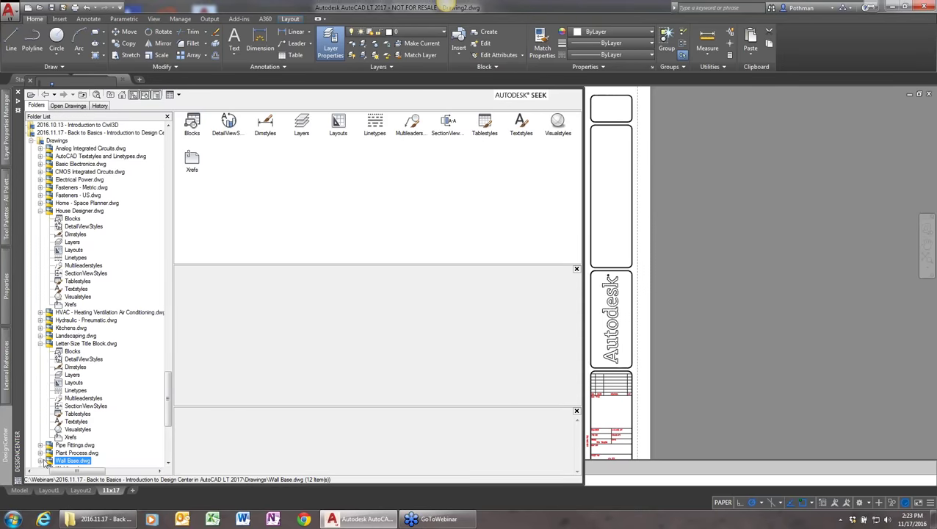
left_click(41, 460)
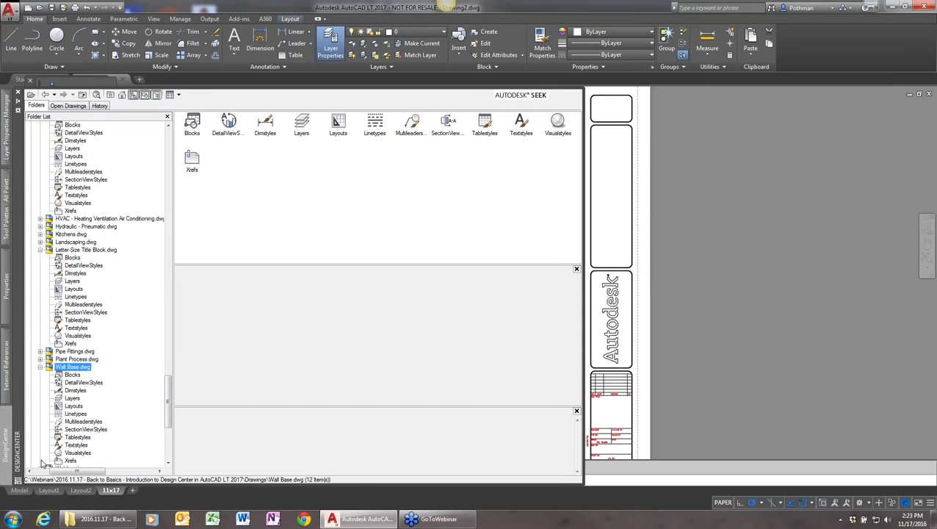
double_click(310, 127)
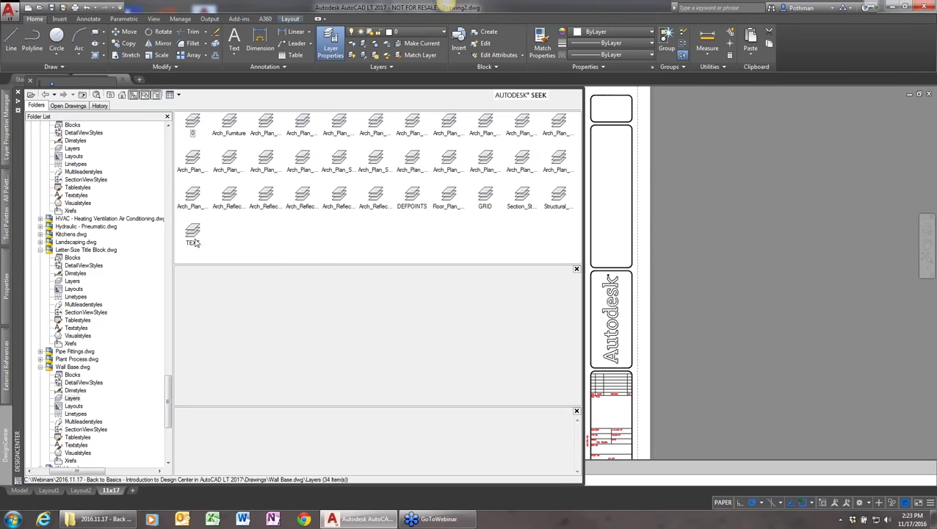
- Copy the Wall Base.dwg layers from Arch_Furniture through Structural_Plan_WCol into Drawing2 and check its layer list
left_click(230, 125)
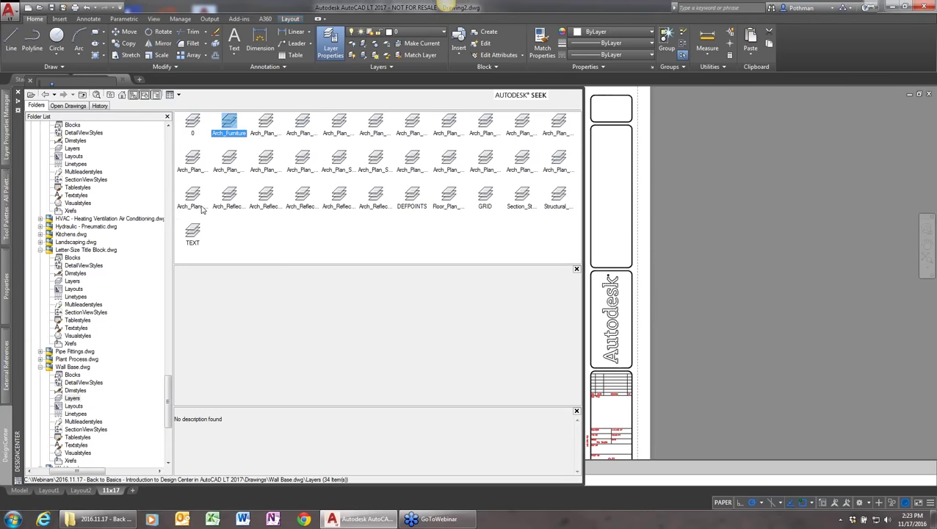
left_click(557, 195)
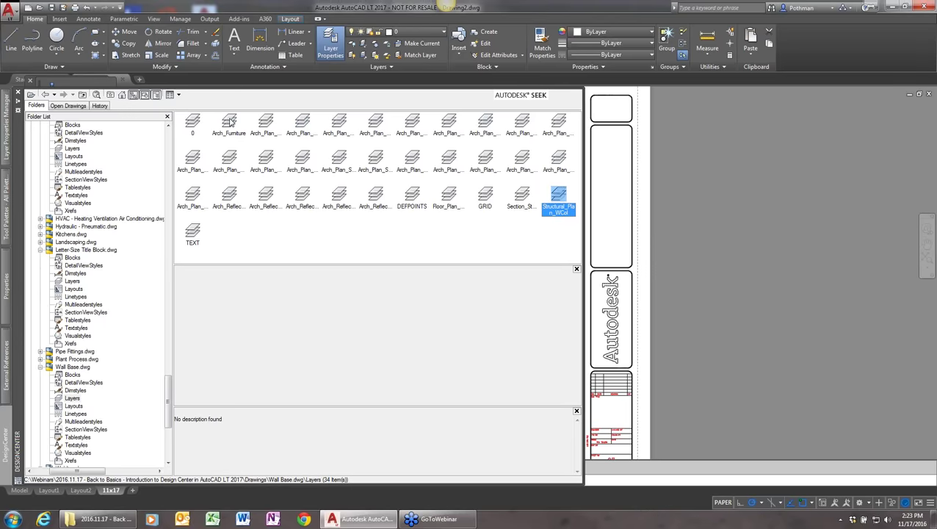
left_click(246, 138, "shift")
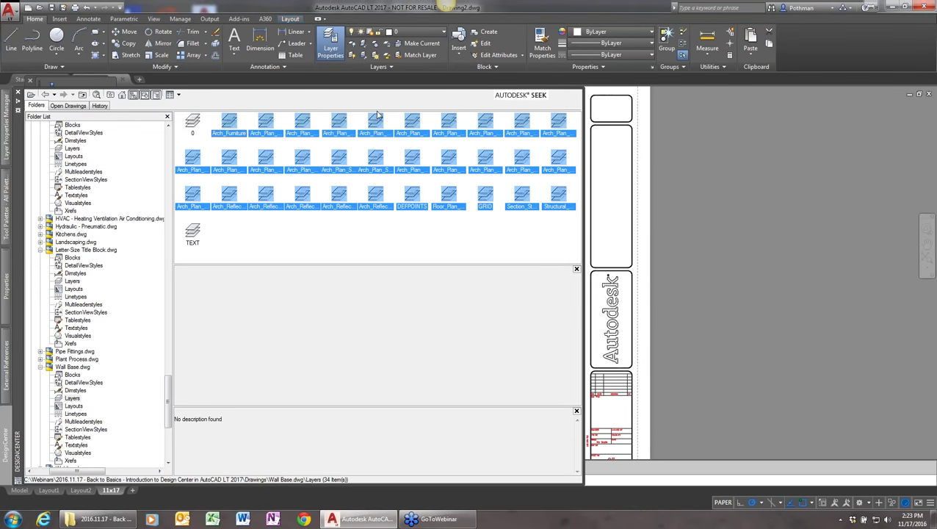
left_click_drag(372, 119, 671, 247)
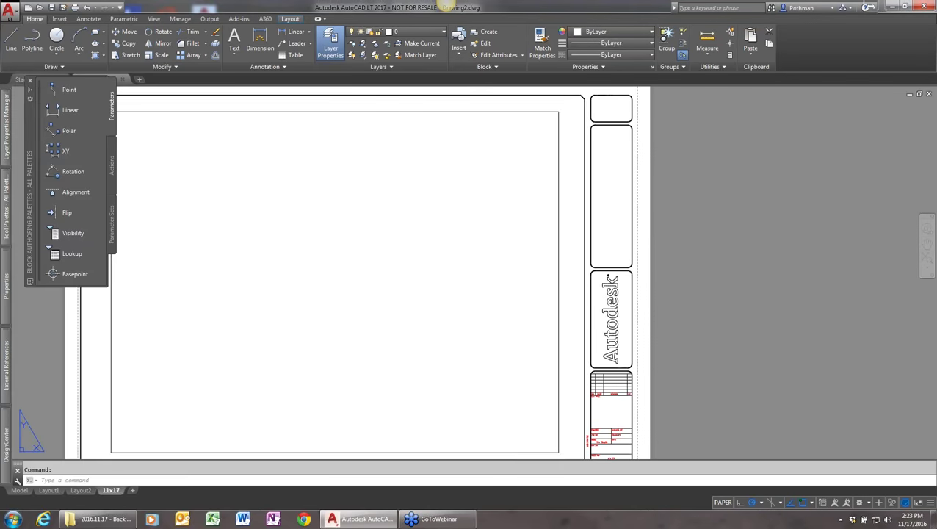
left_click(445, 33)
- Switch to model space, then collapse Letter-Size Title Block.dwg and House Designer.dwg in DesignCenter and list the Drawings folder's contents
left_click(27, 490)
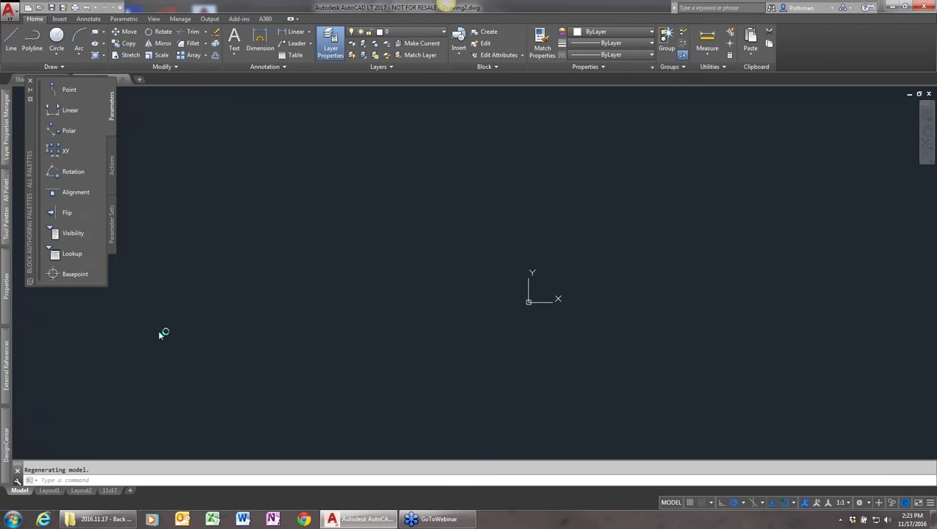
mouse_move(7, 442)
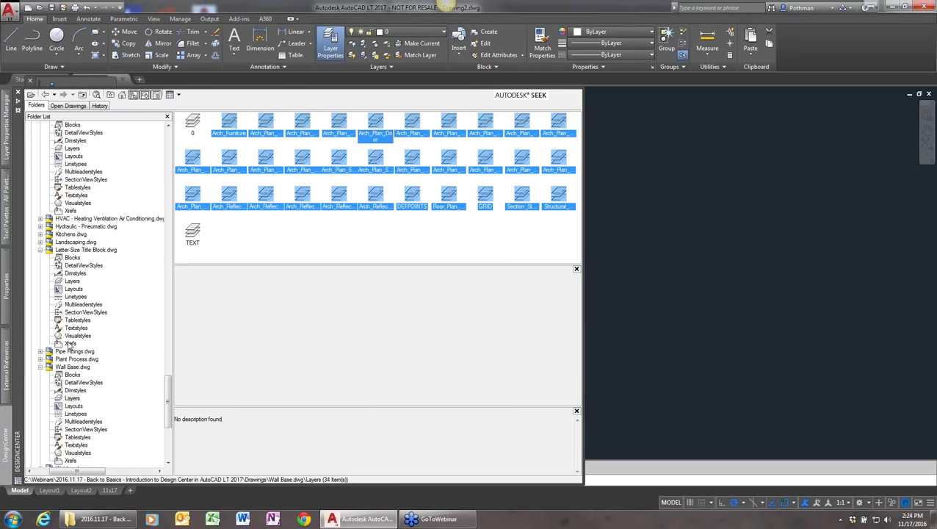
left_click(40, 251)
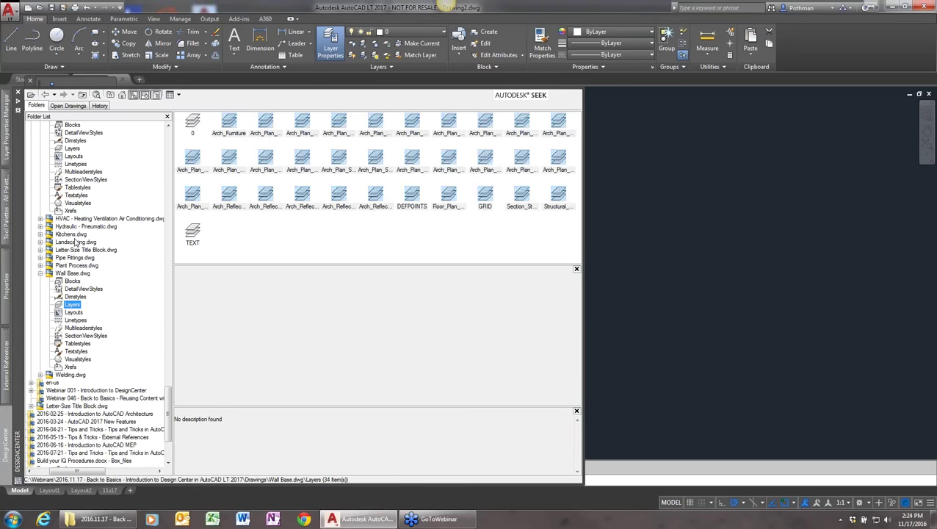
scroll(37, 254, "up", 6)
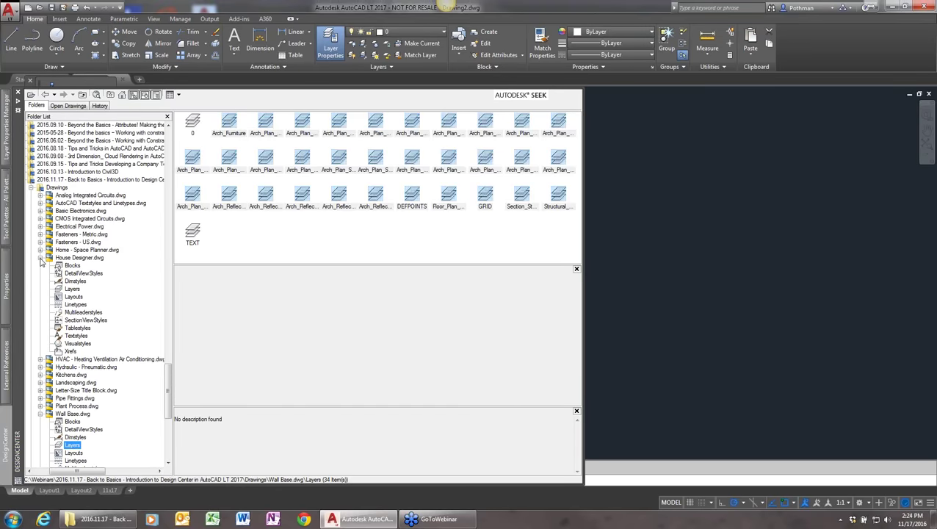
left_click(40, 257)
left_click(57, 188)
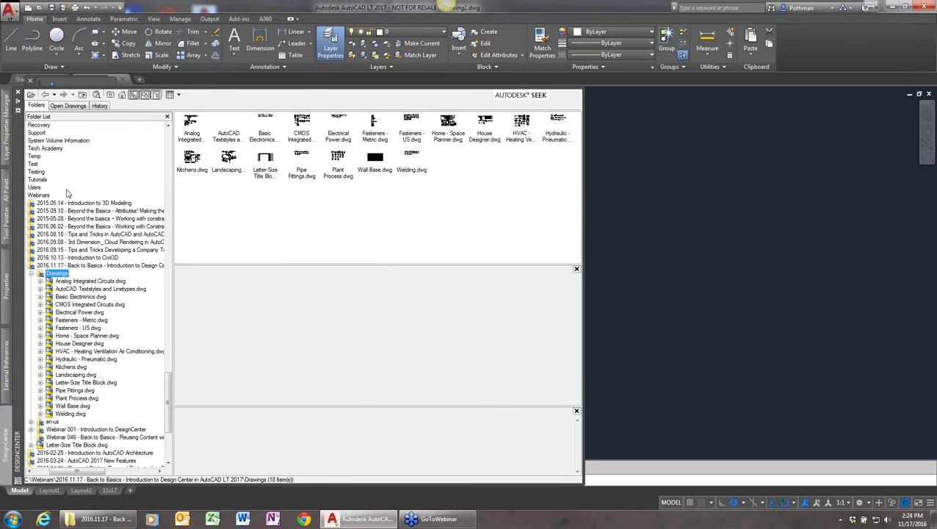
- Attach Wall Base.dwg to model space as an external reference at 0,0,0 with scale 1, rotation 0 and full path
right_click(373, 162)
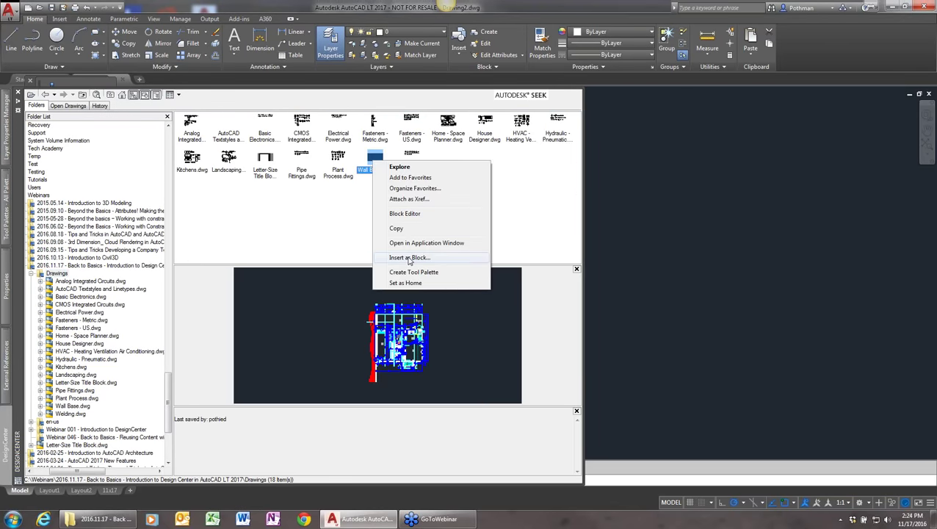
left_click(423, 201)
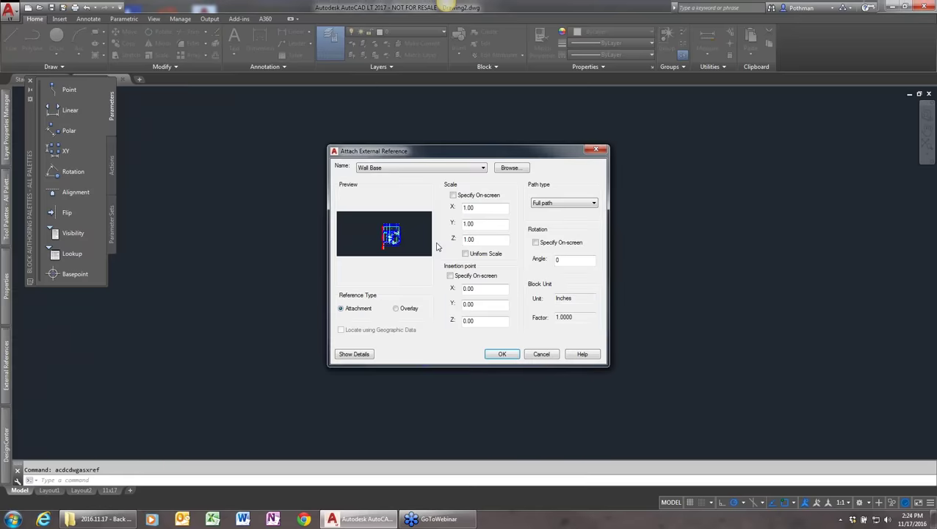
left_click(503, 354)
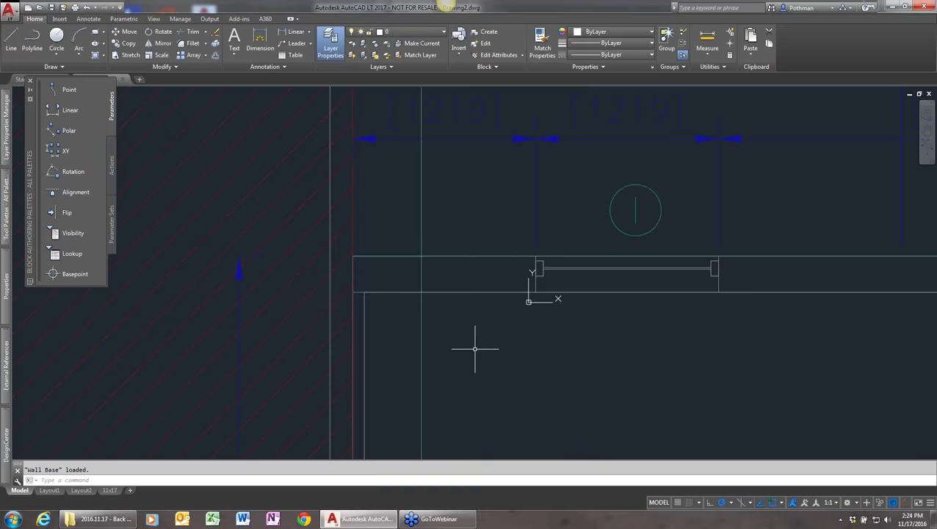
type("z")
key("Return")
type("e")
key("Return")
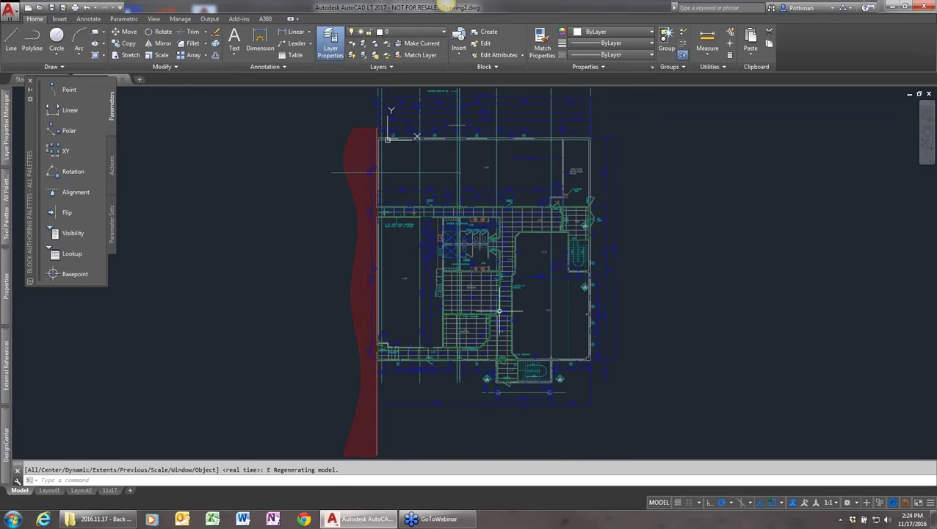
scroll(498, 311, "down", 2)
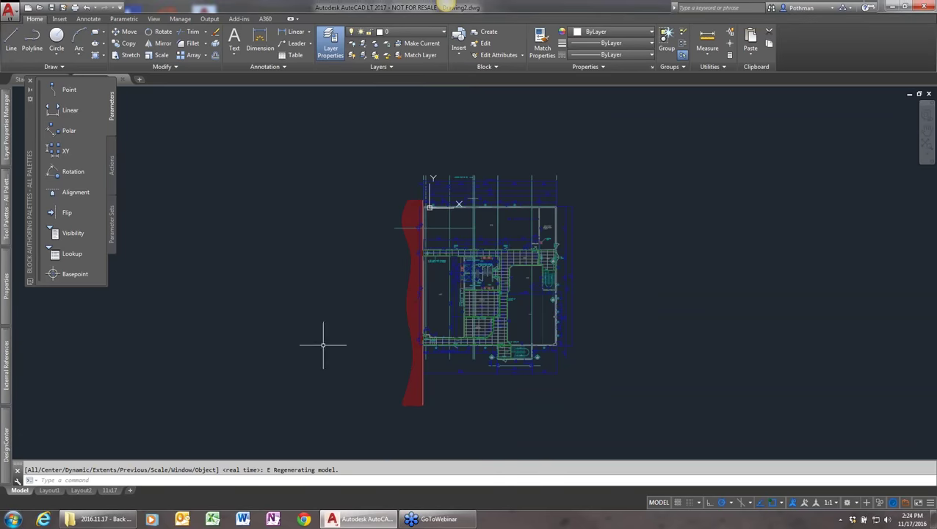
- Copy the text styles Monospace, Swiss Bold, Vineta and Swiss Regular from AutoCAD Textstyles and Linetypes.dwg into the current drawing
left_click(6, 444)
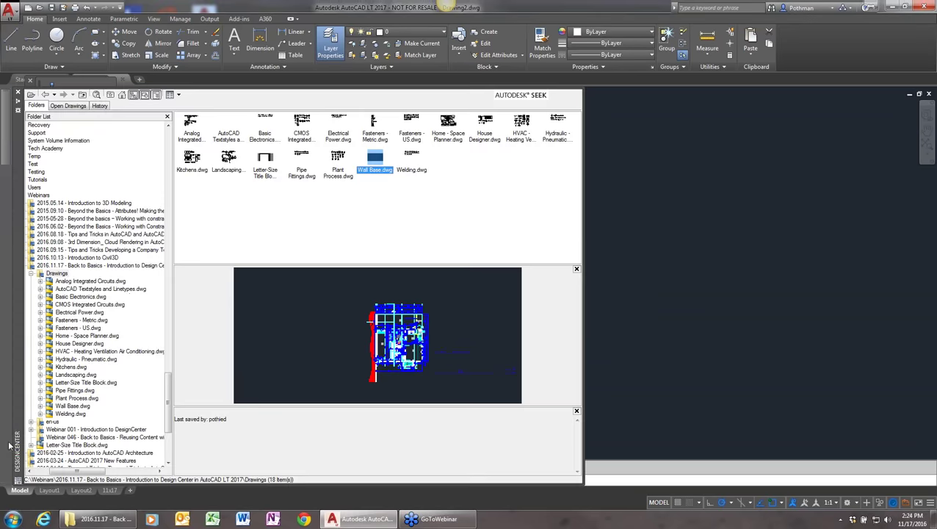
left_click(76, 289)
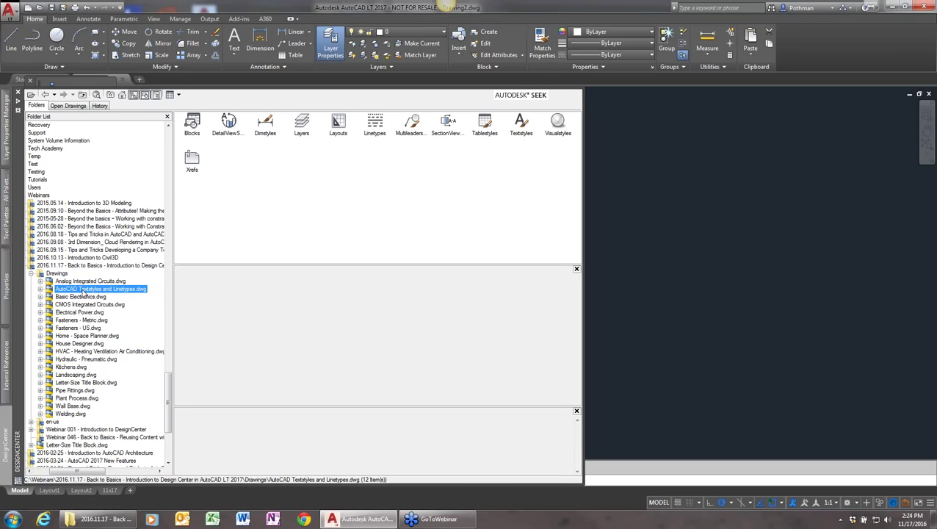
double_click(521, 125)
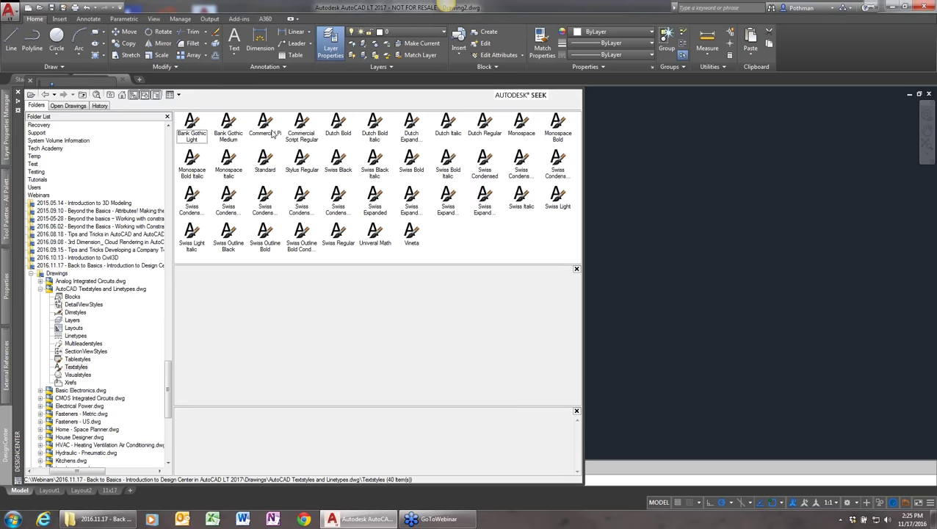
left_click(522, 127)
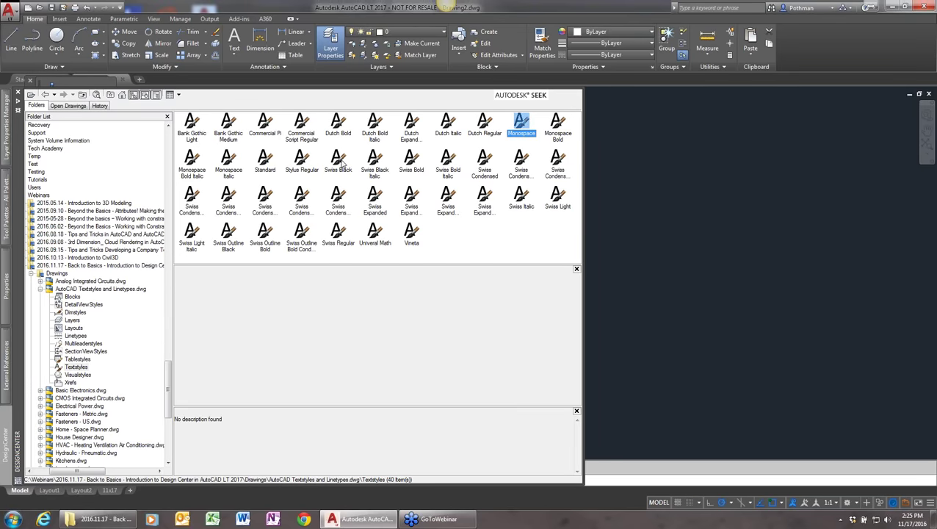
left_click(409, 163, "ctrl")
left_click(413, 237, "ctrl")
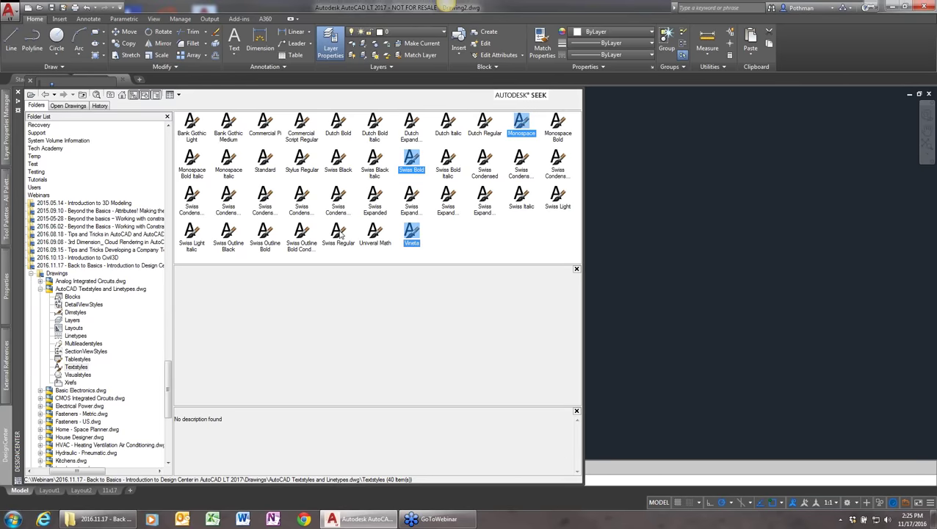
left_click(338, 234, "ctrl")
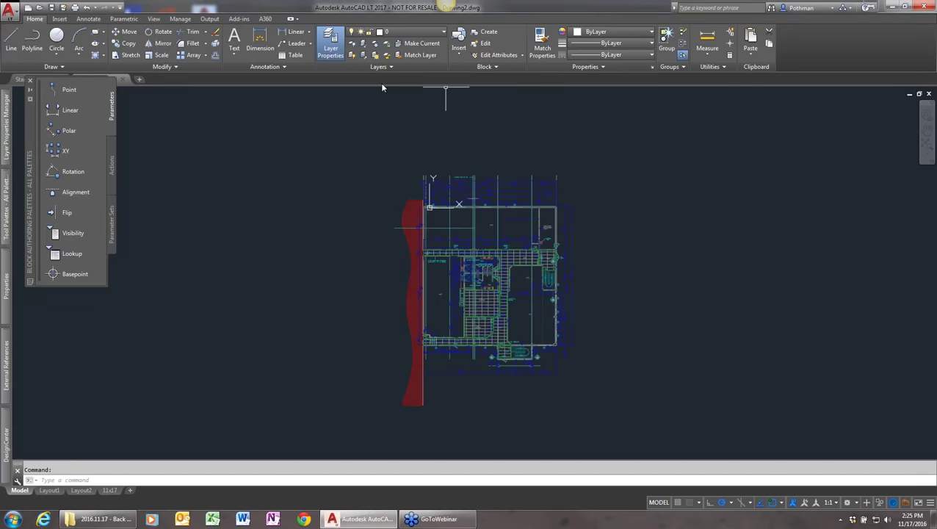
- Check which text styles are defined in the current drawing
type("STYLE")
key("Return")
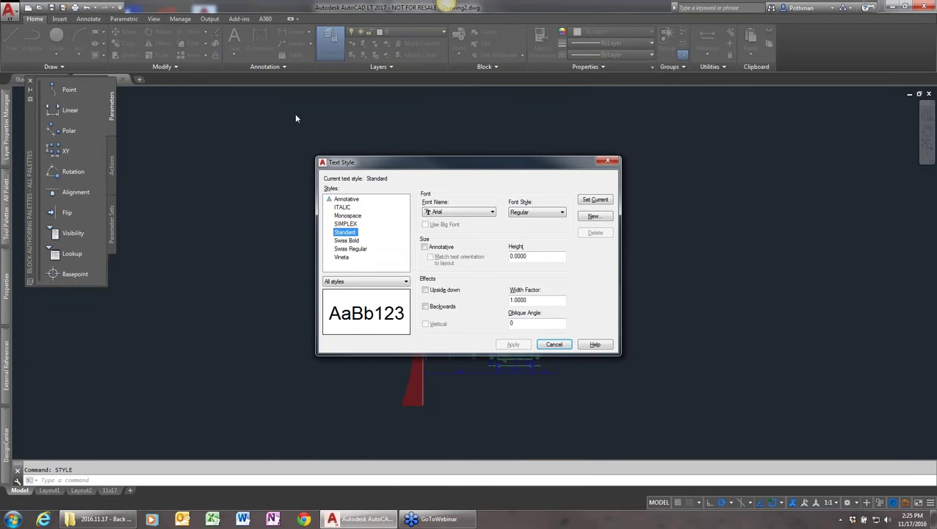
left_click(555, 345)
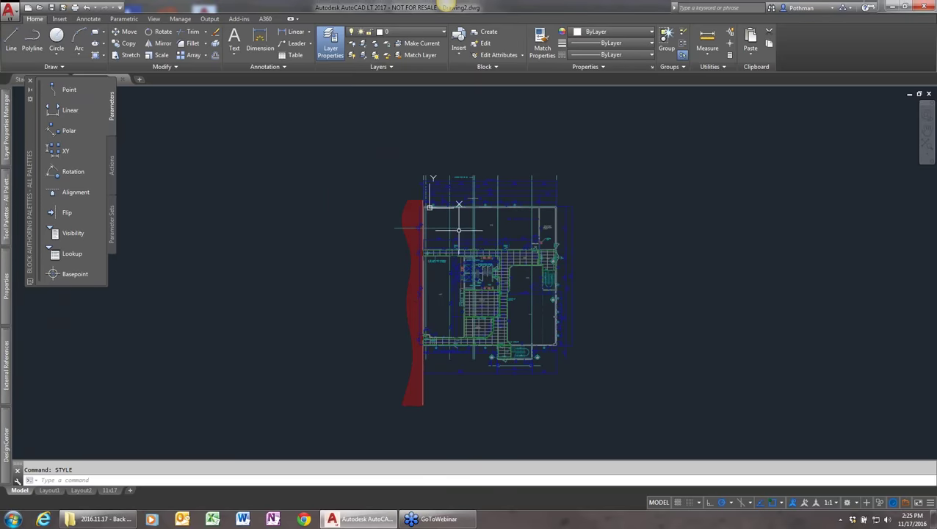
- Copy the linetypes Fenceline 2, Tracks, Zigzag and Gas Line from AutoCAD Textstyles and Linetypes.dwg into the current drawing
left_click(7, 444)
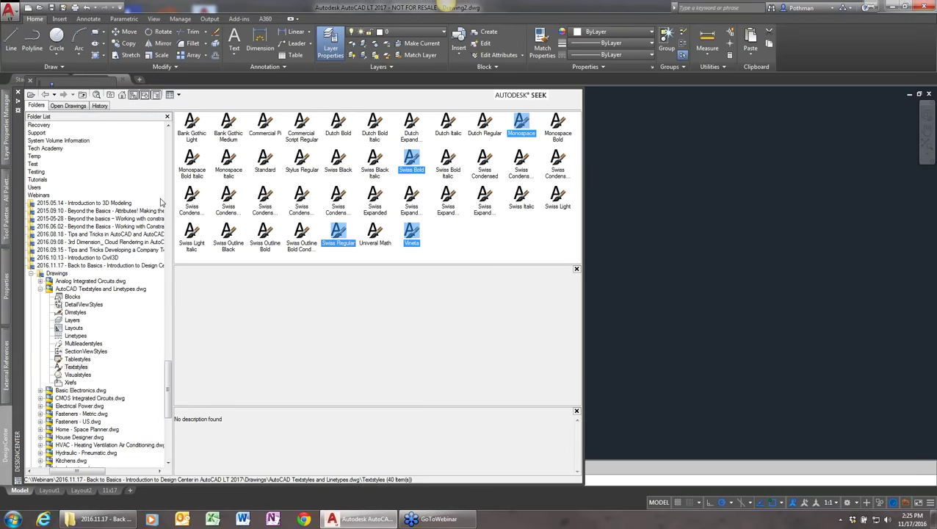
left_click(74, 337)
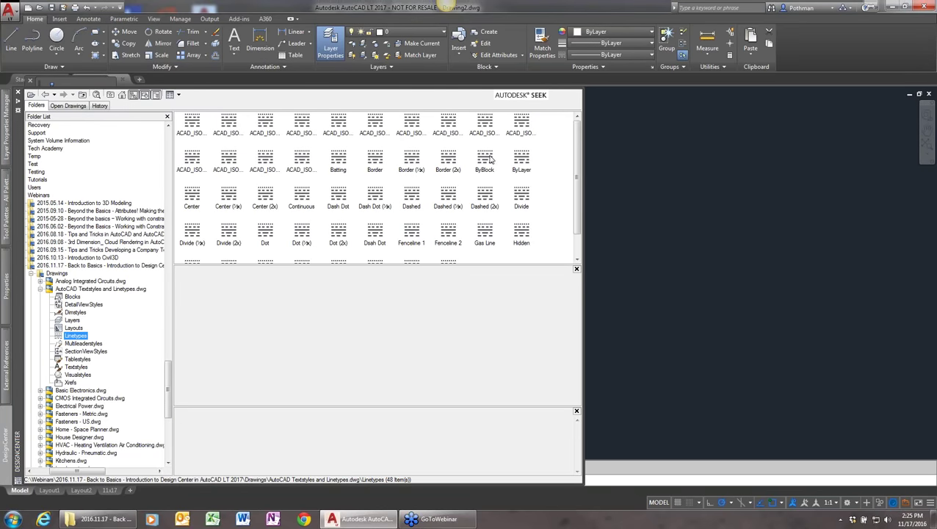
left_click_drag(576, 166, 582, 229)
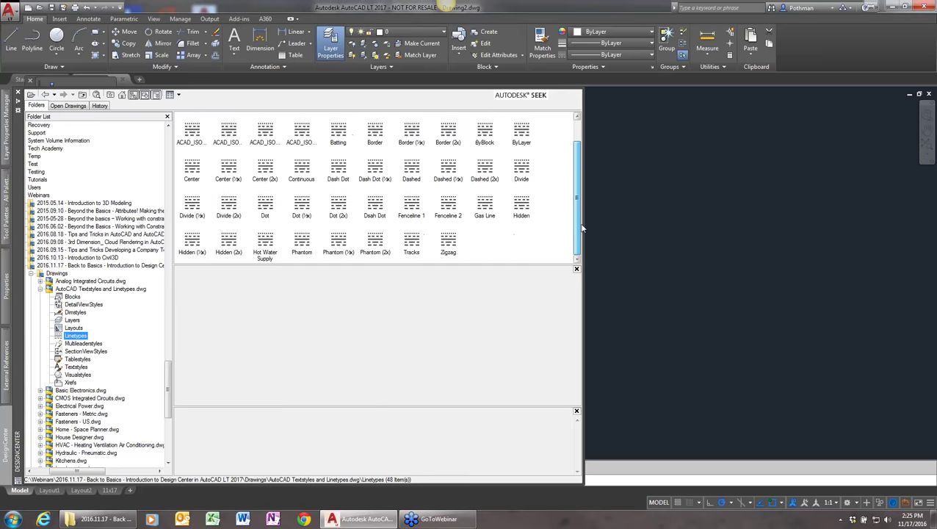
left_click(449, 206)
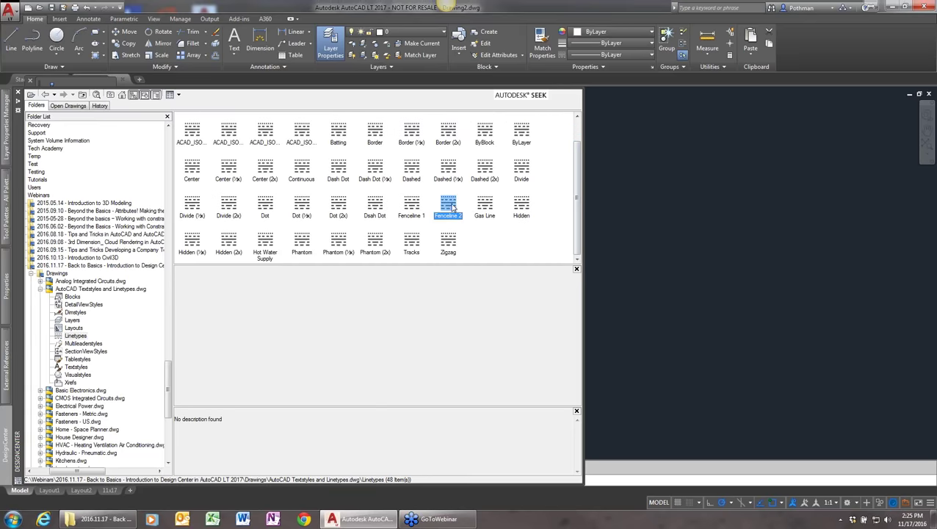
left_click(410, 245, "ctrl")
left_click(450, 246, "ctrl")
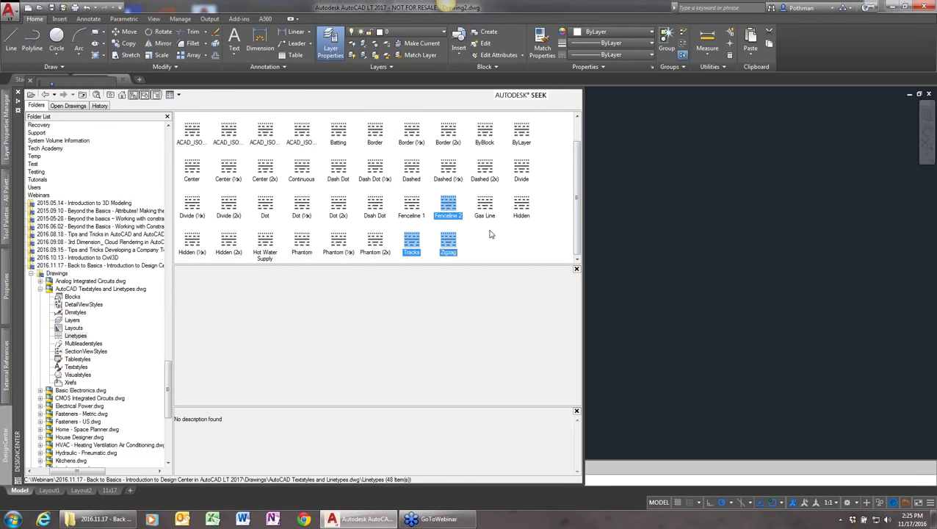
left_click(490, 206, "ctrl")
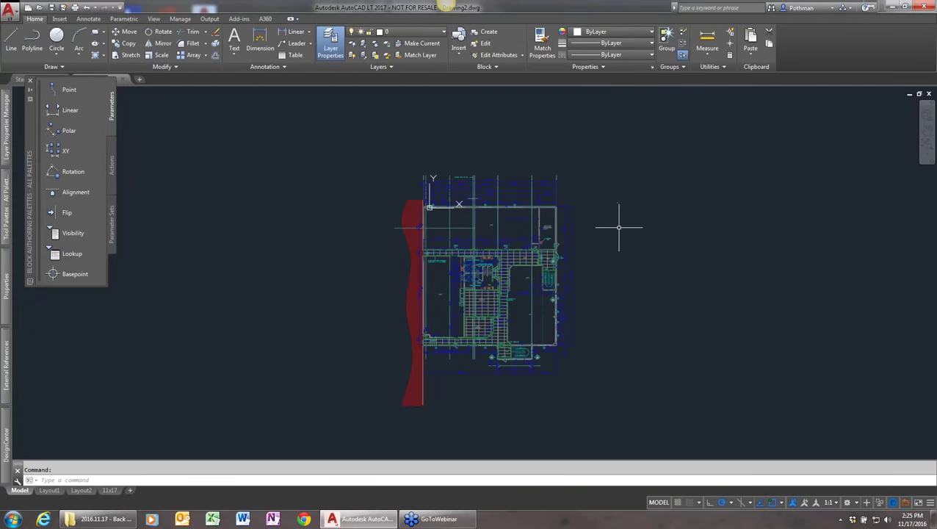
- Check which linetypes are loaded in the current drawing
type("LINETYPE")
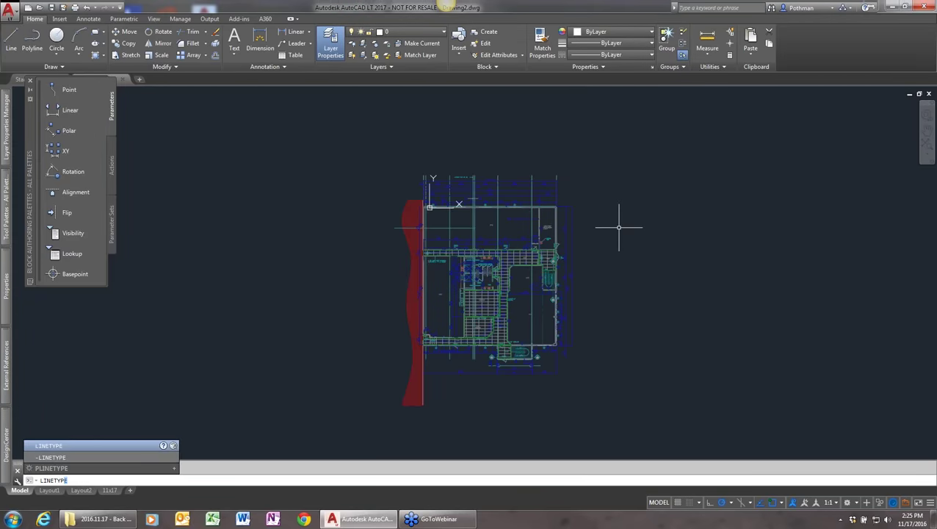
key("Return")
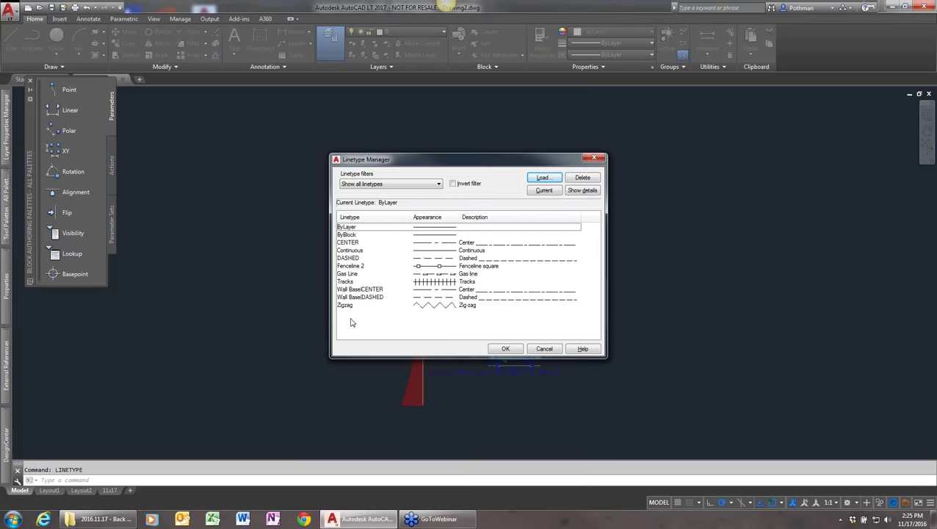
left_click(544, 349)
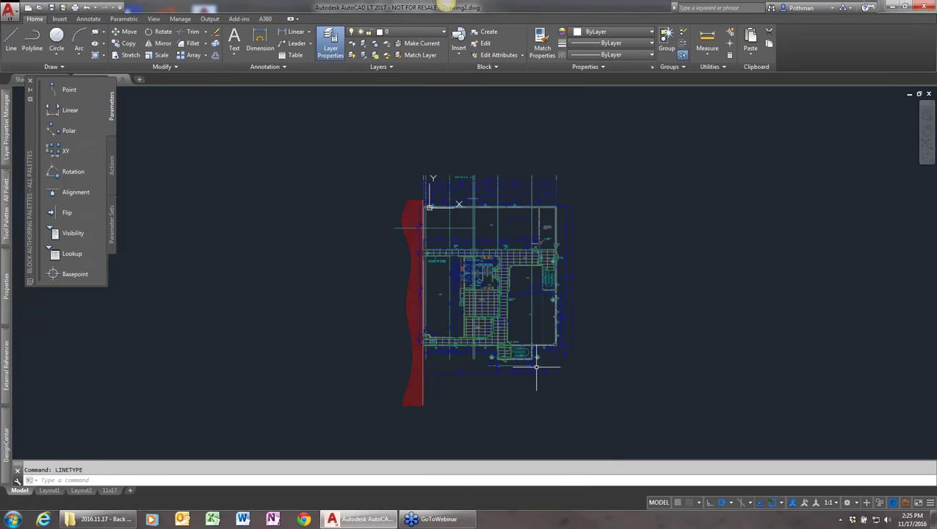
- Reopen DesignCenter and show the contents of the Drawings folder in its folder list
key("ctrl+2")
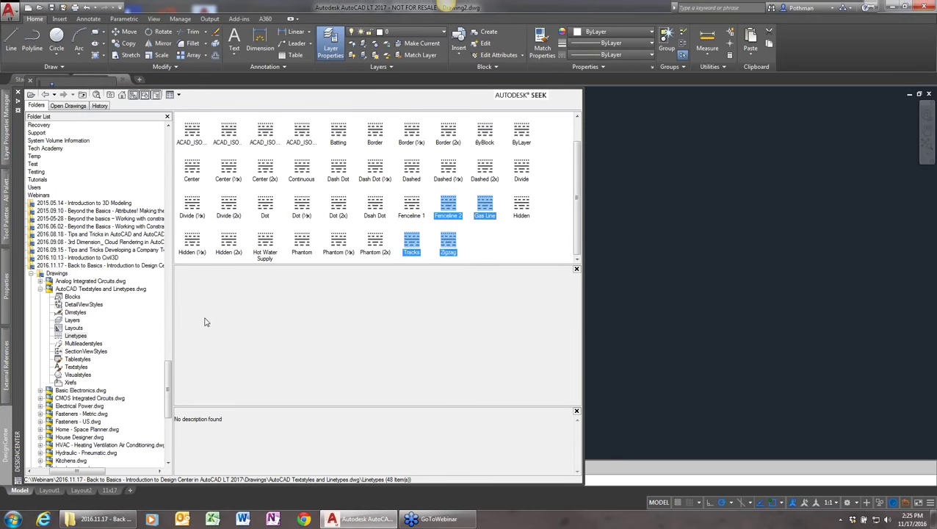
left_click(67, 290)
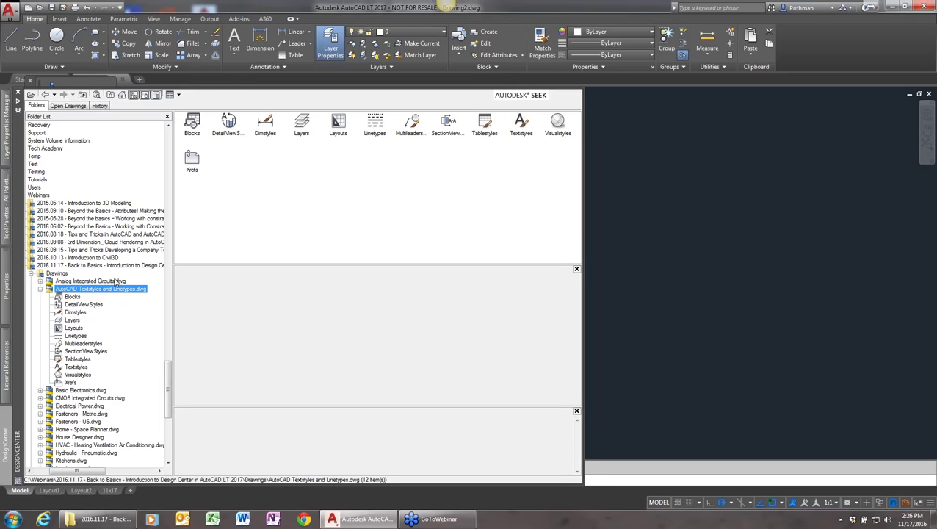
left_click(61, 273)
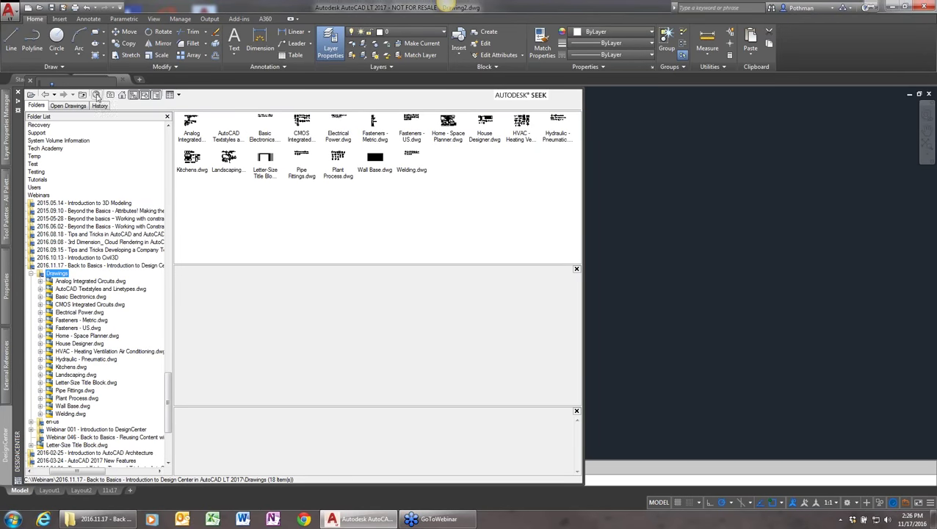
- Try to open DesignCenter's search for content from the anchored palette
left_click(96, 96)
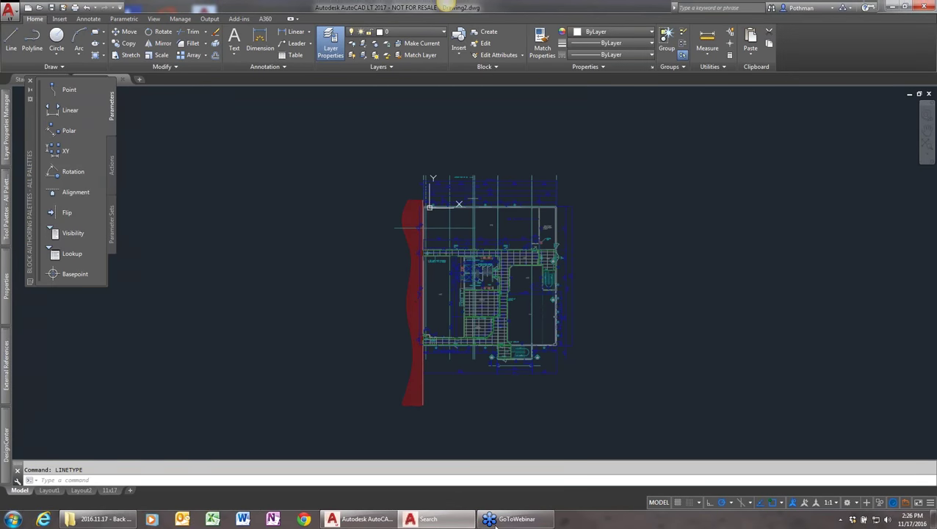
mouse_move(4, 481)
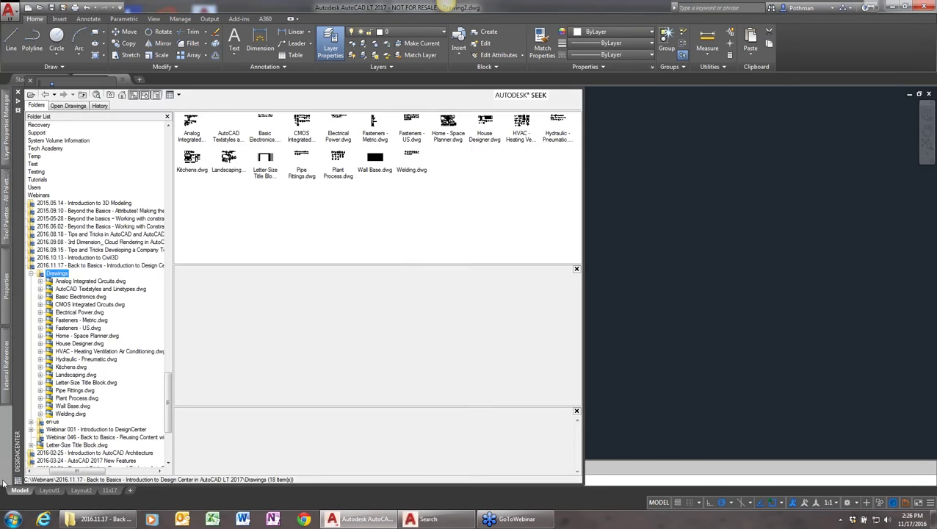
left_click(96, 97)
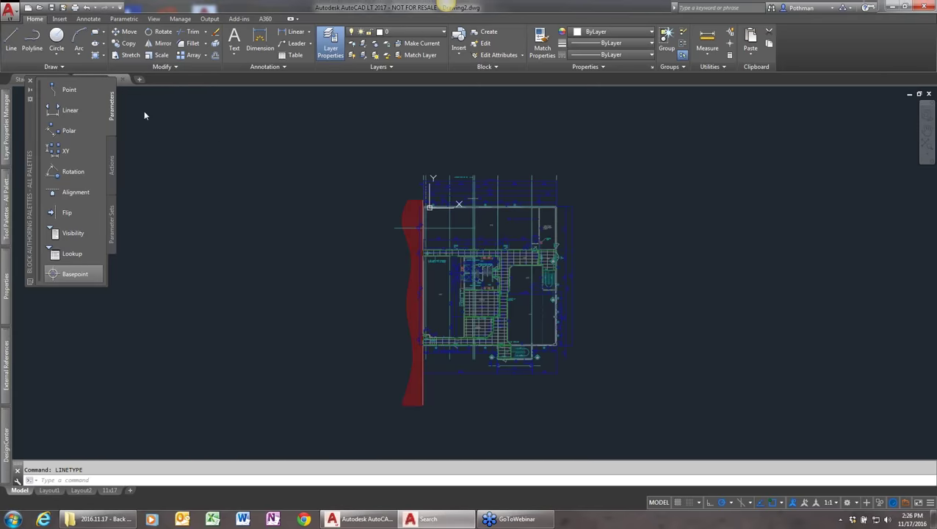
mouse_move(7, 448)
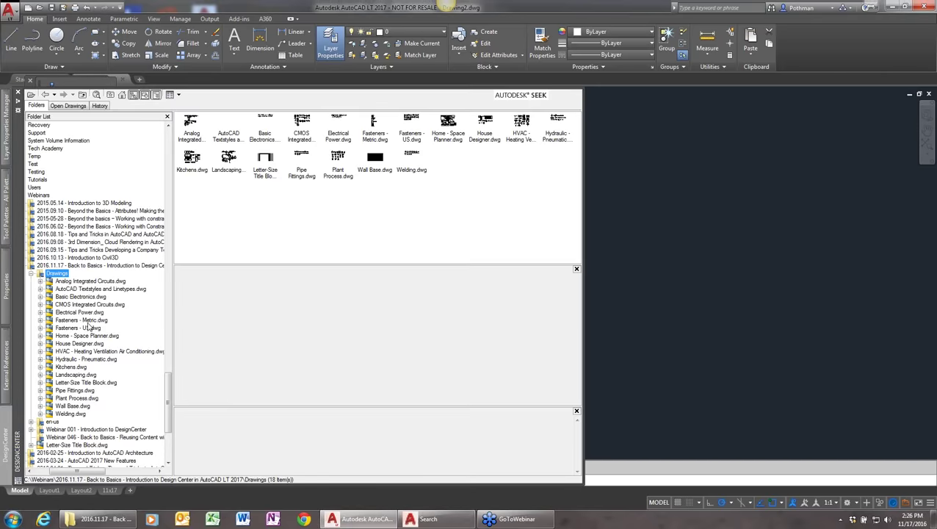
left_click(97, 96)
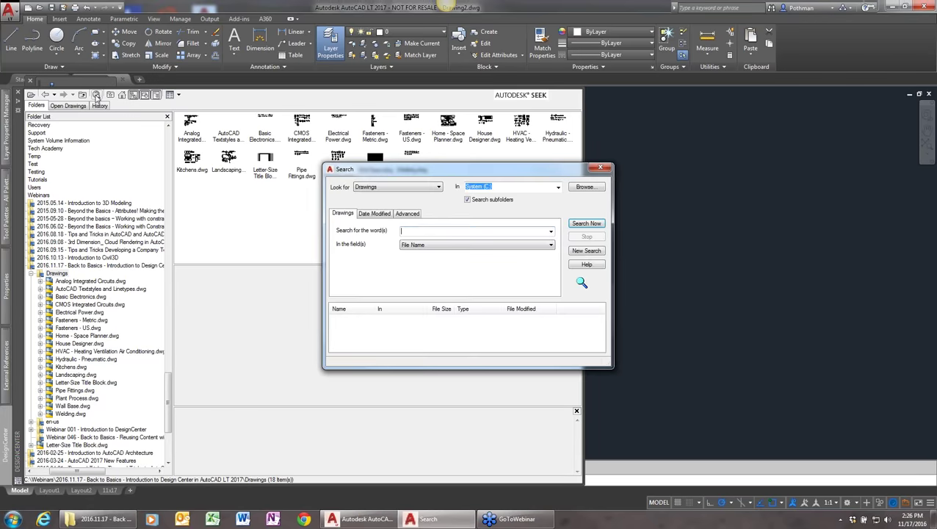
left_click(96, 98)
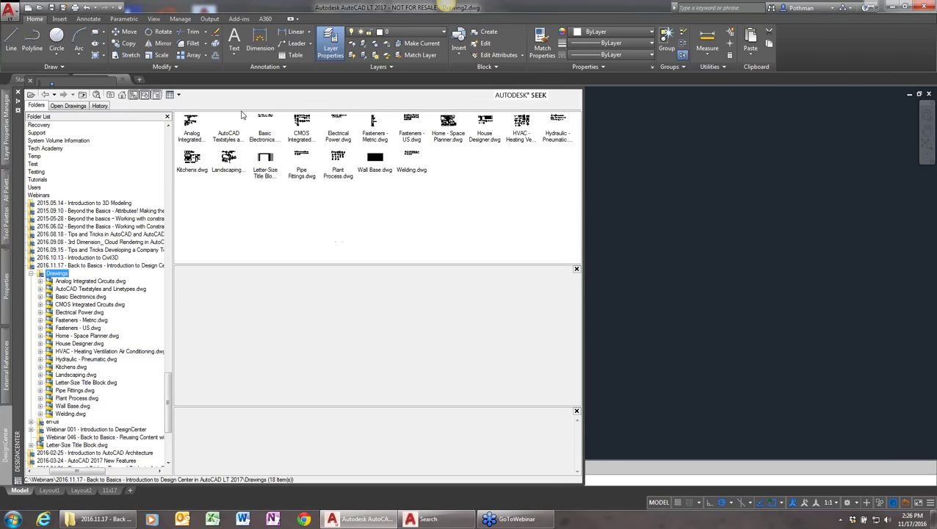
left_click(97, 97)
key("Escape")
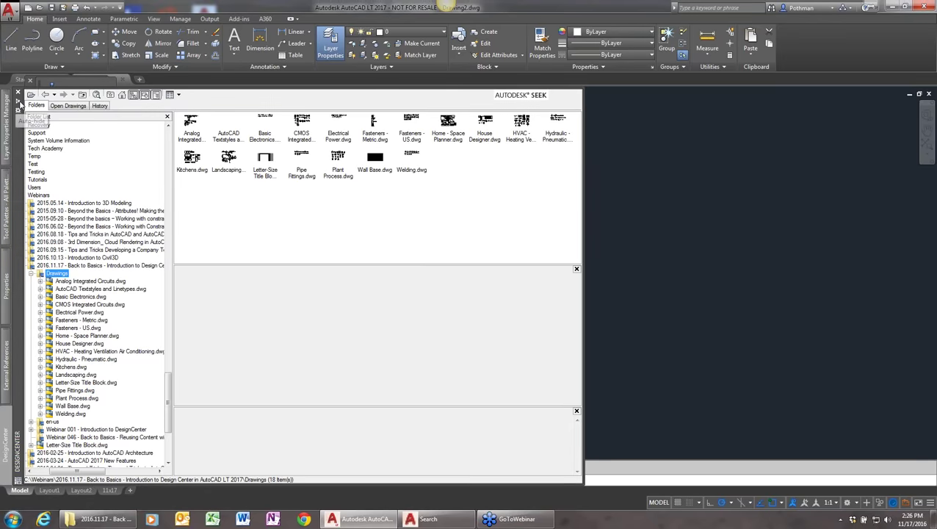
- Close the anchored DesignCenter, restart it with the ADC command, and close the Block Authoring palettes
left_click(17, 93)
left_click(6, 422)
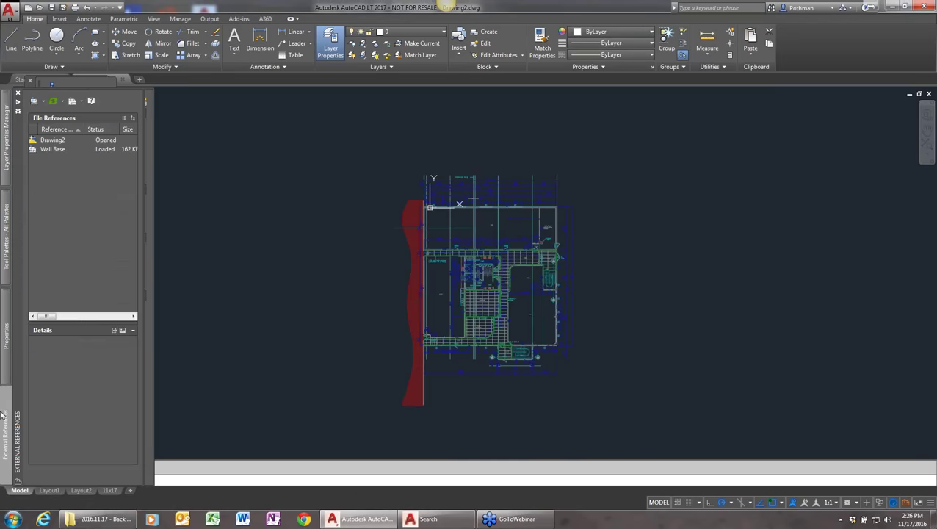
type("A")
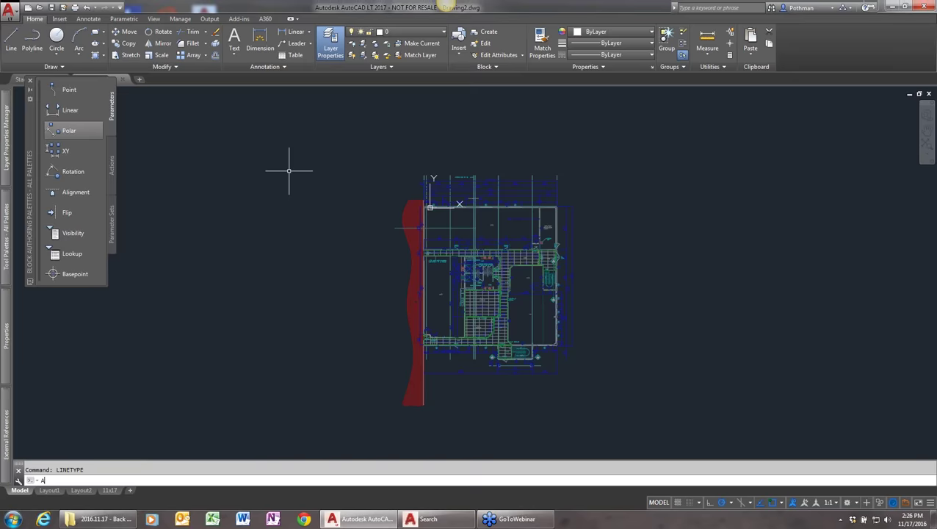
type("DC")
key("Return")
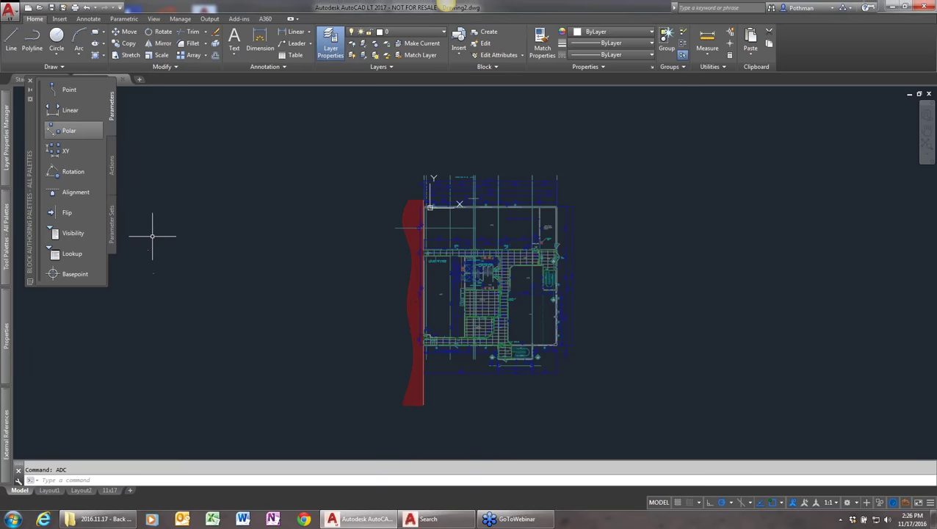
left_click(30, 80)
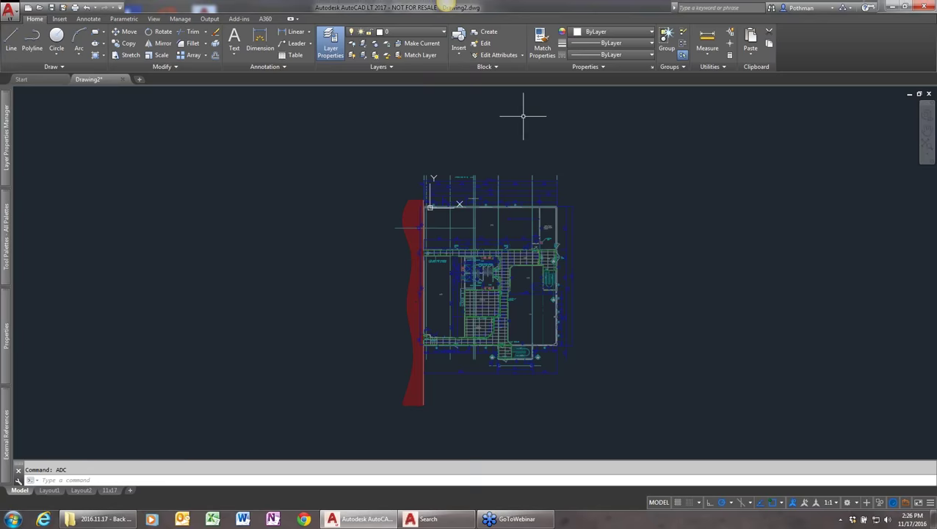
left_click(60, 18)
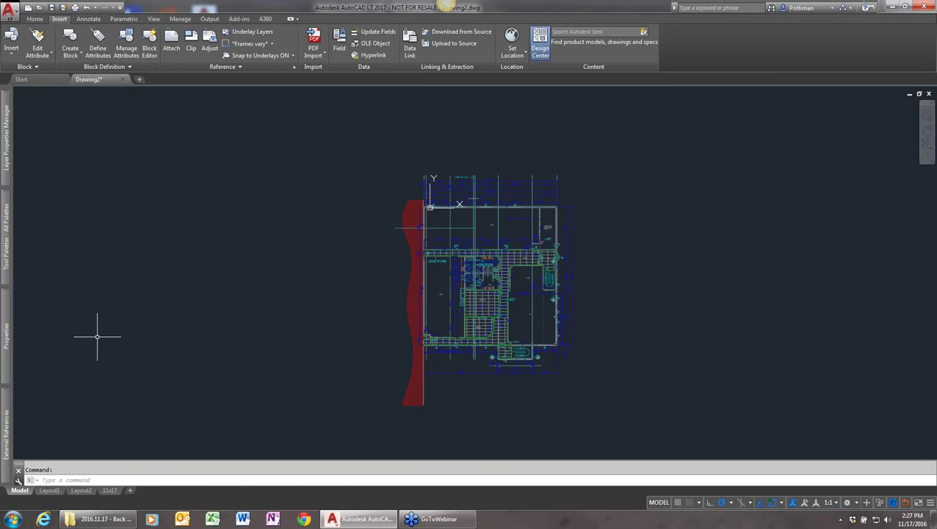
- In the CUI editor, set Show to Yes for the Design Center palette of the Drafting & Annotation Default workspace
type("CUI")
key("Return")
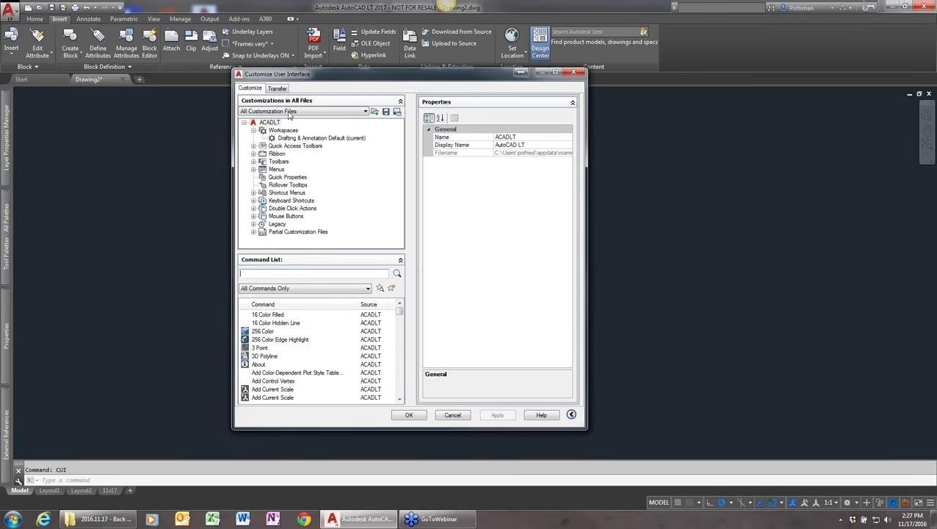
left_click(281, 139)
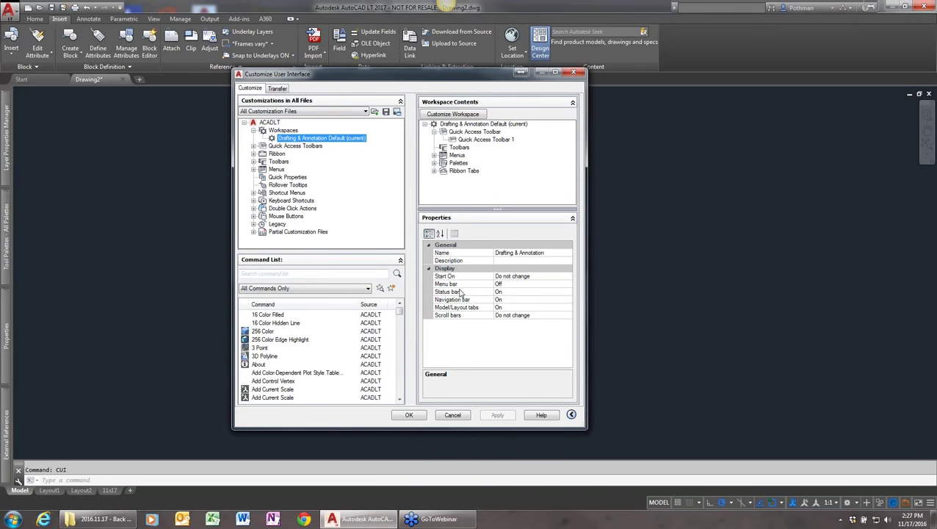
left_click(435, 164)
left_click(485, 171)
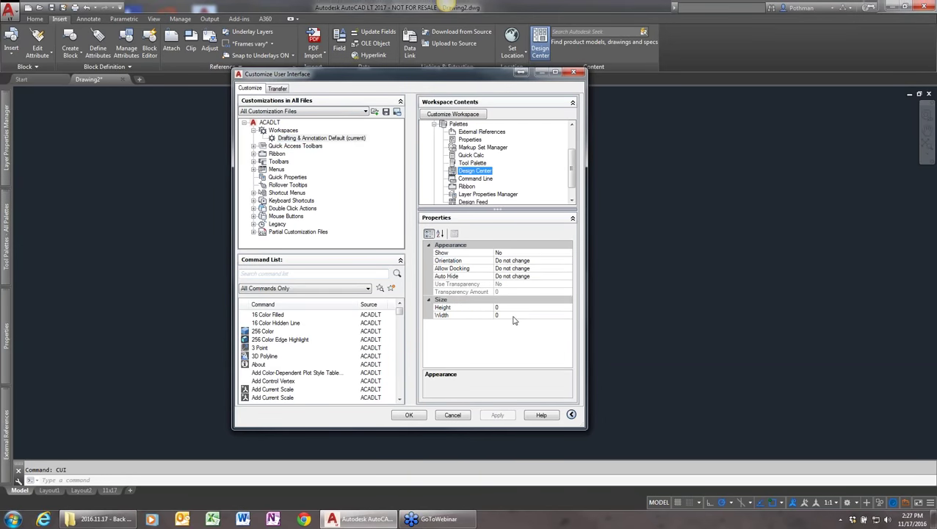
left_click(518, 253)
left_click(518, 252)
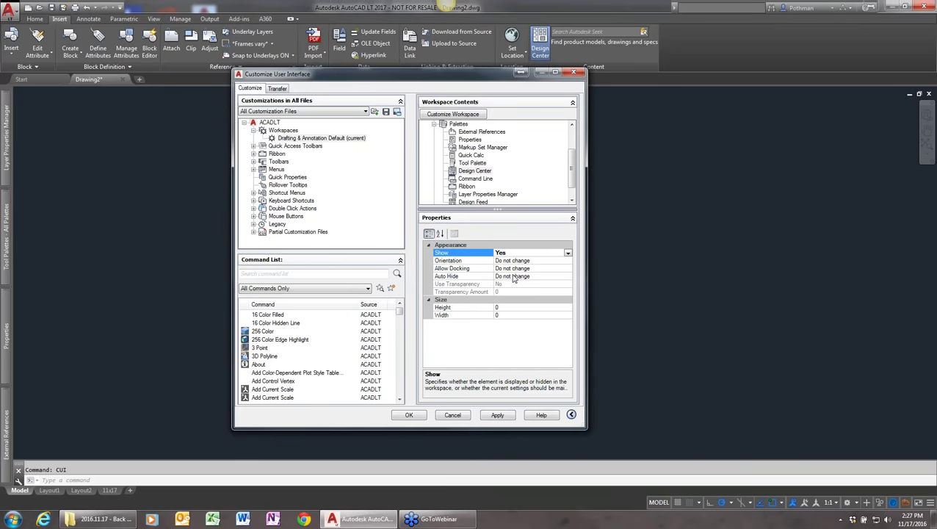
- Set the Design Center palette's orientation to Floating and apply the workspace customization
left_click(529, 260)
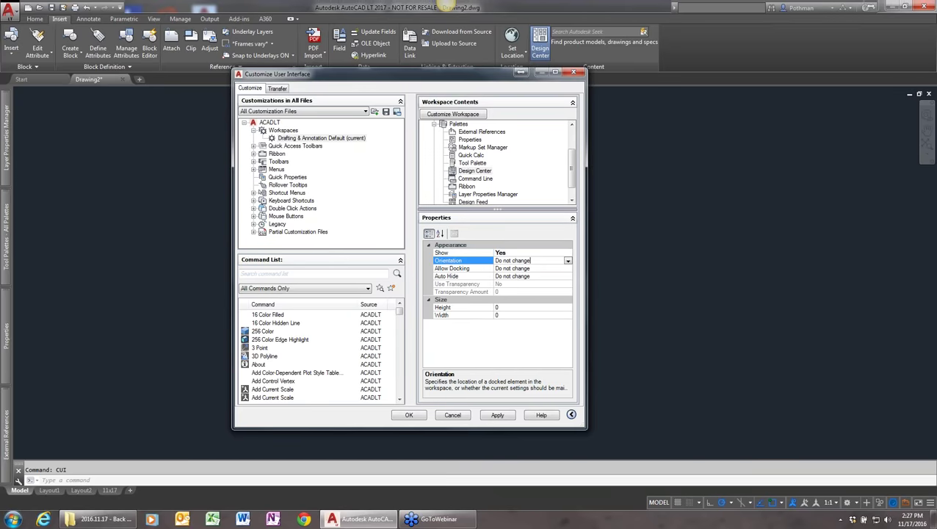
left_click(568, 262)
left_click(516, 270)
left_click(497, 415)
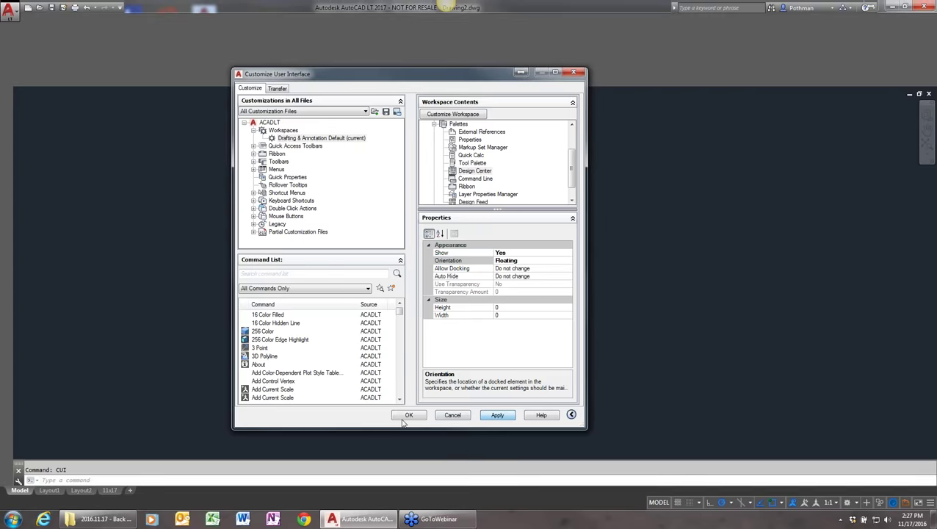
left_click(406, 416)
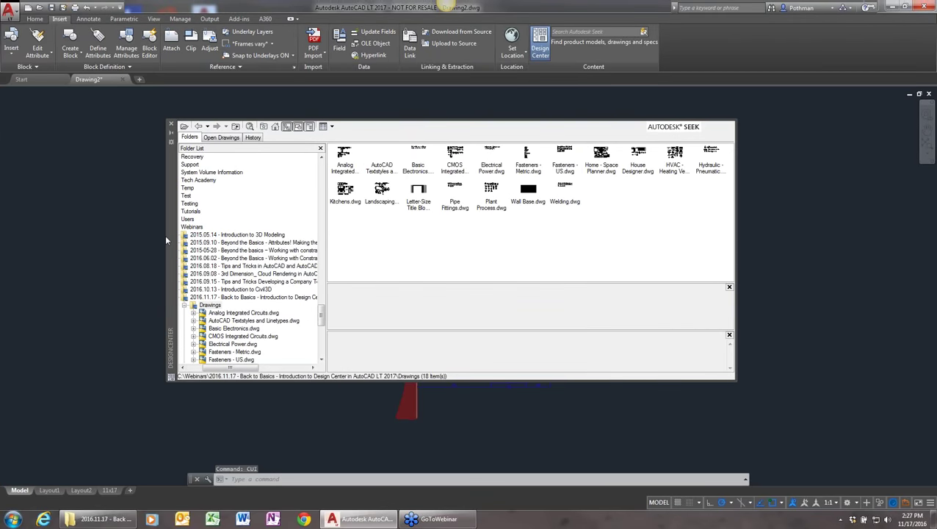
- Reposition the floating DesignCenter, open its search, and set it to look for Blocks
left_click_drag(168, 233, 194, 242)
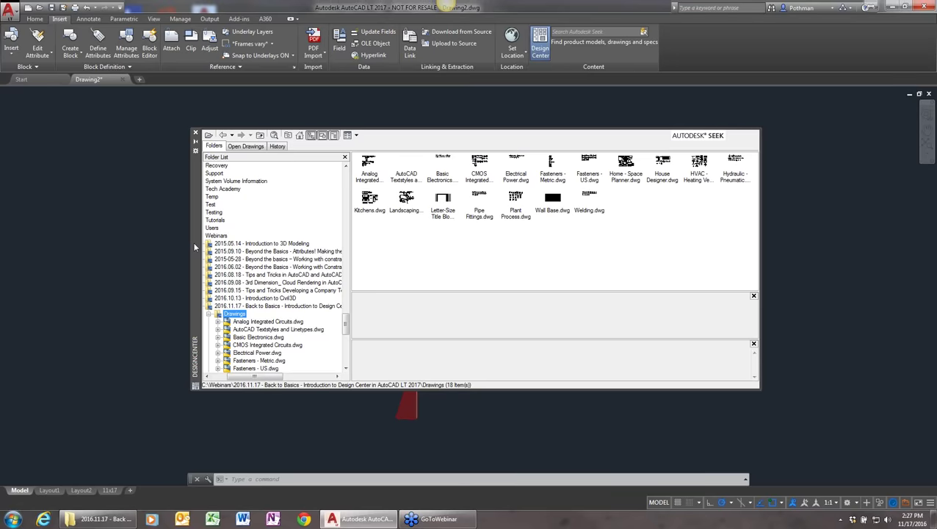
left_click(274, 136)
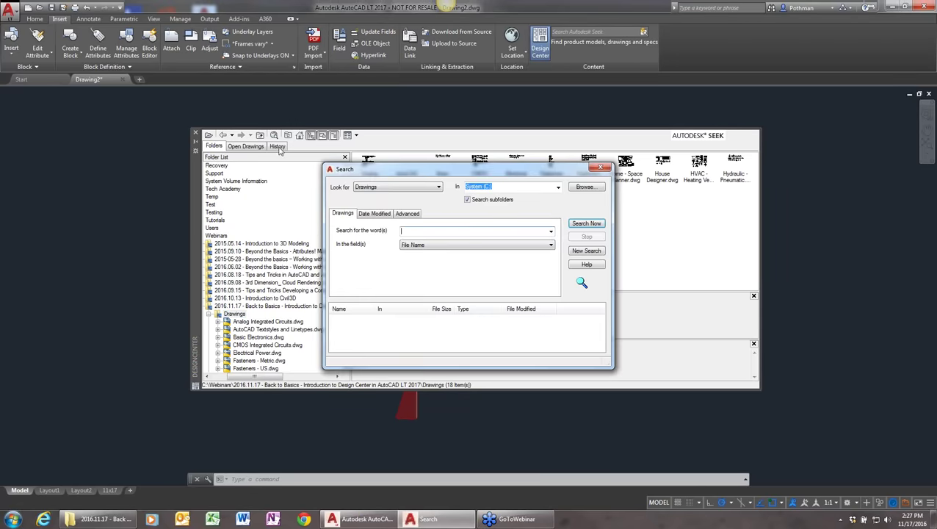
left_click(438, 187)
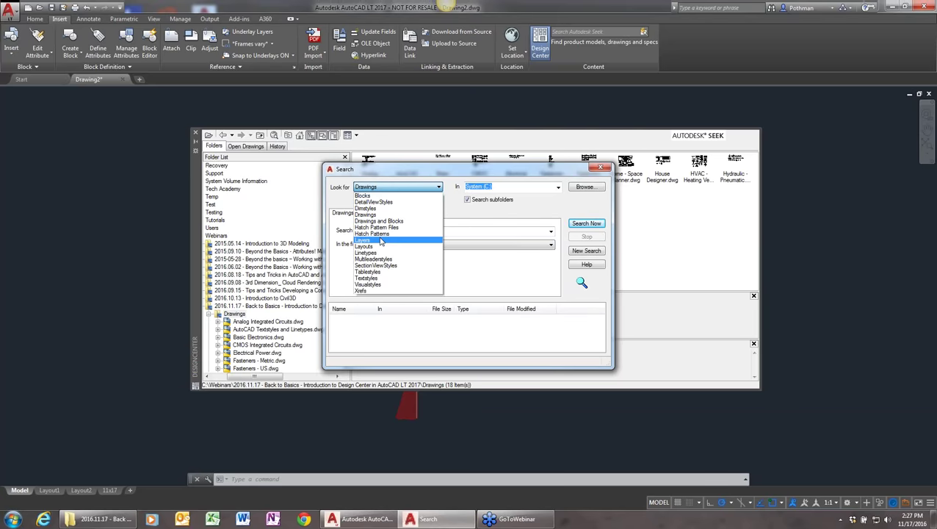
left_click(363, 195)
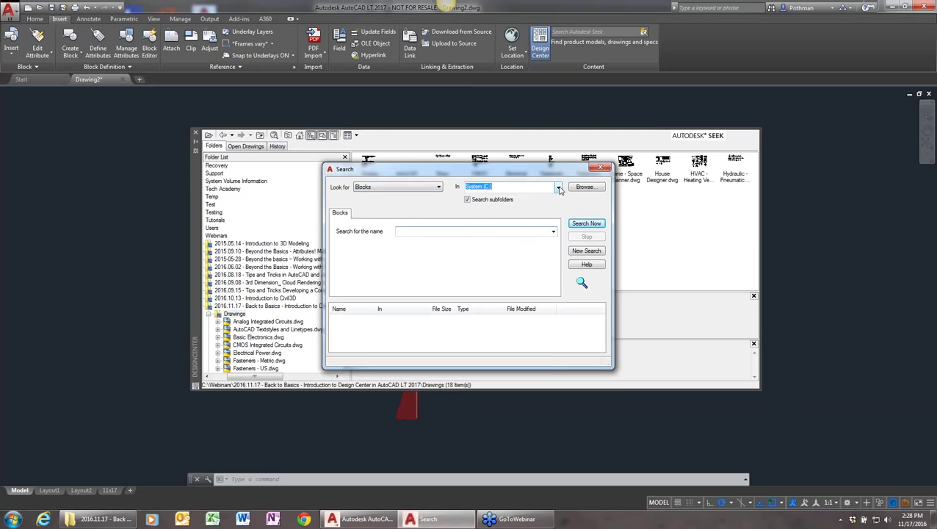
- Set the folder where the block search begins to C:\Webinars
left_click(585, 188)
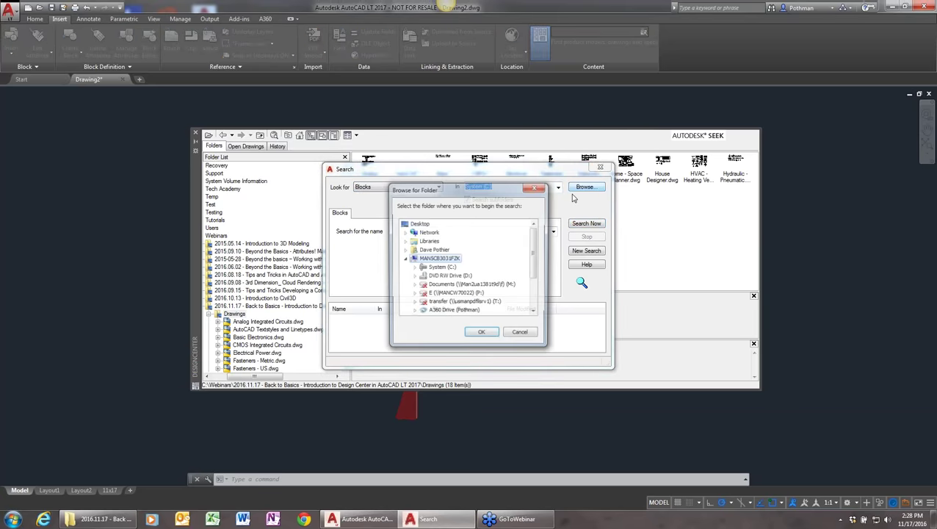
left_click(448, 268)
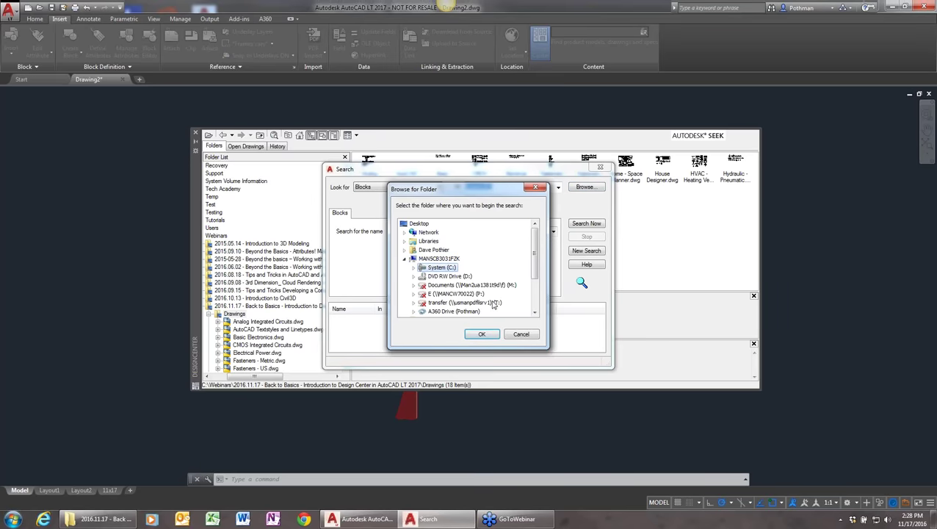
left_click(413, 268)
left_click_drag(533, 250, 524, 293)
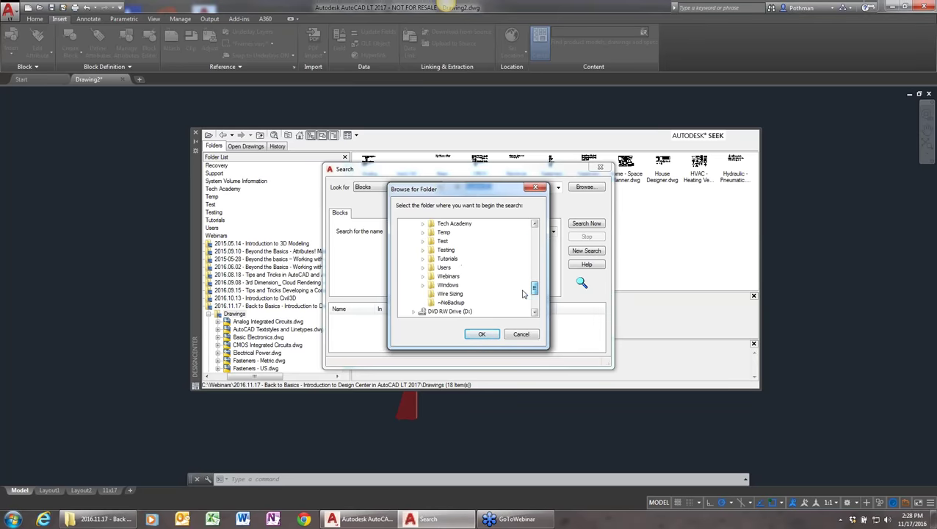
left_click(482, 334)
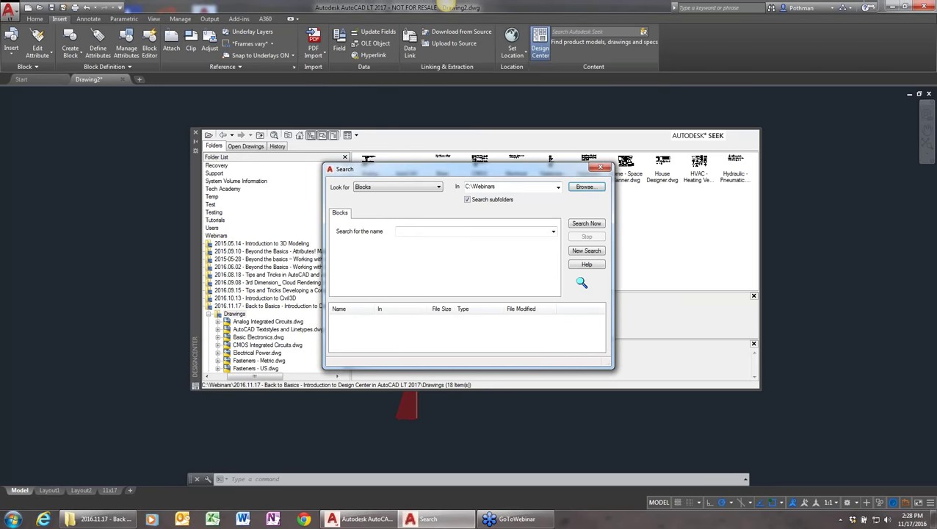
- Search for blocks named CHAIR* and enlarge the search dialog to show more of the results list
left_click(427, 231)
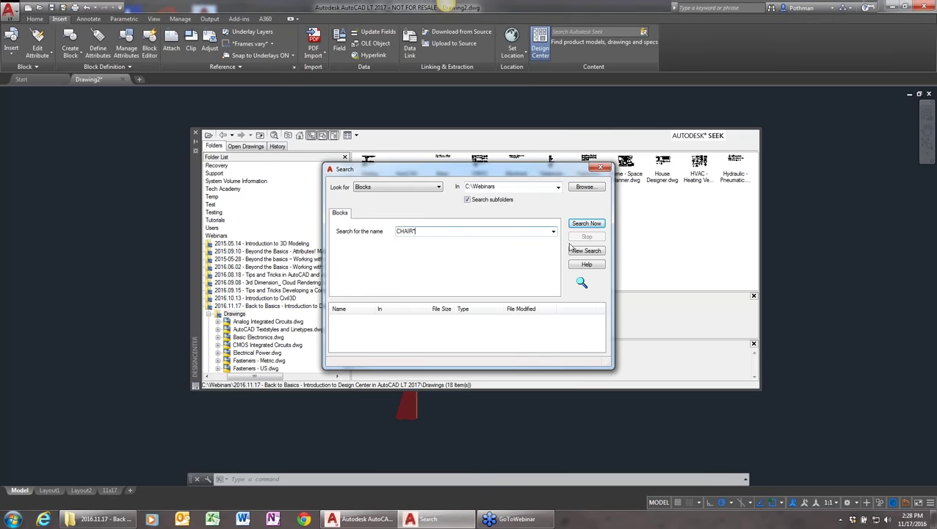
left_click(594, 224)
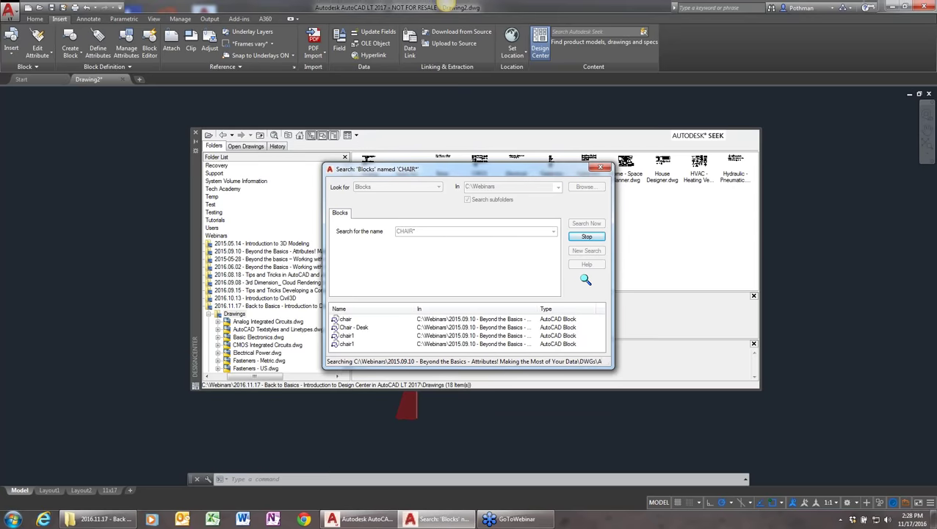
left_click_drag(495, 163, 495, 83)
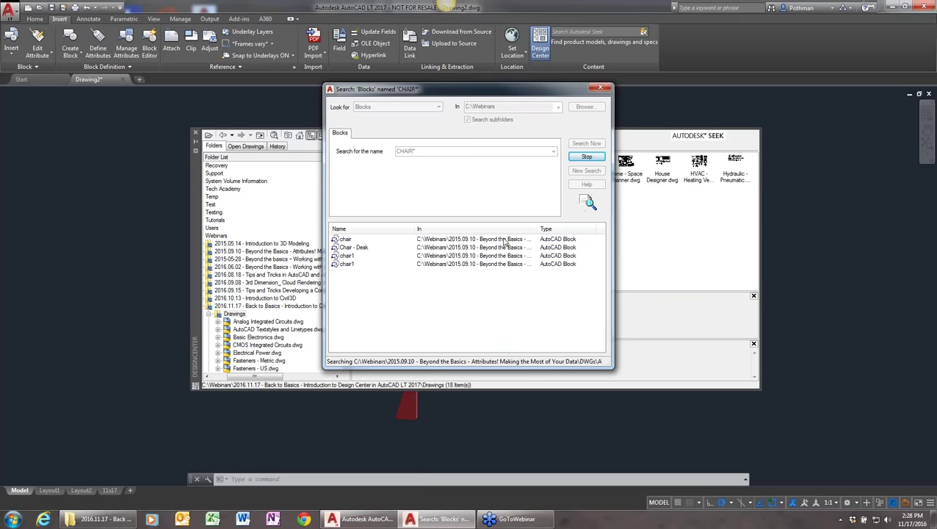
- Insert the first found chair block at scale 1 in the empty area beside the DesignCenter palette, keeping it upright
right_click(349, 244)
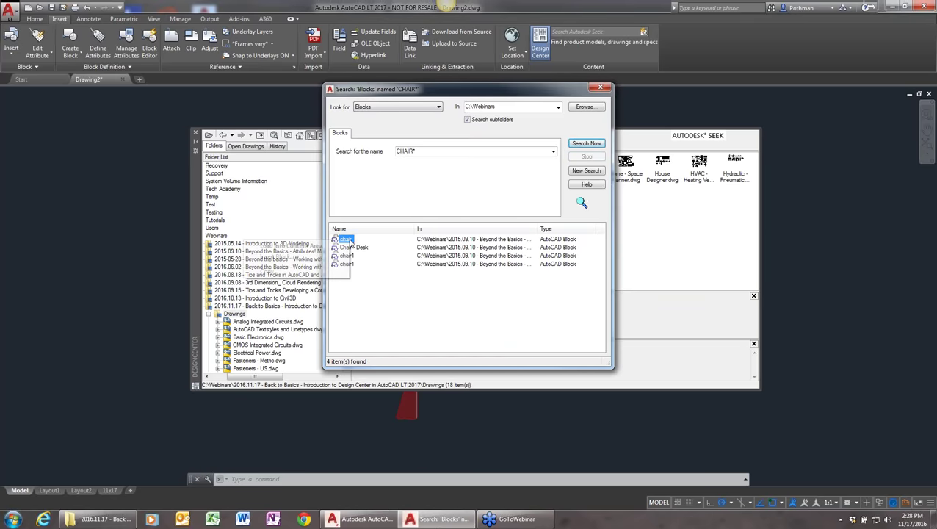
left_click(275, 256)
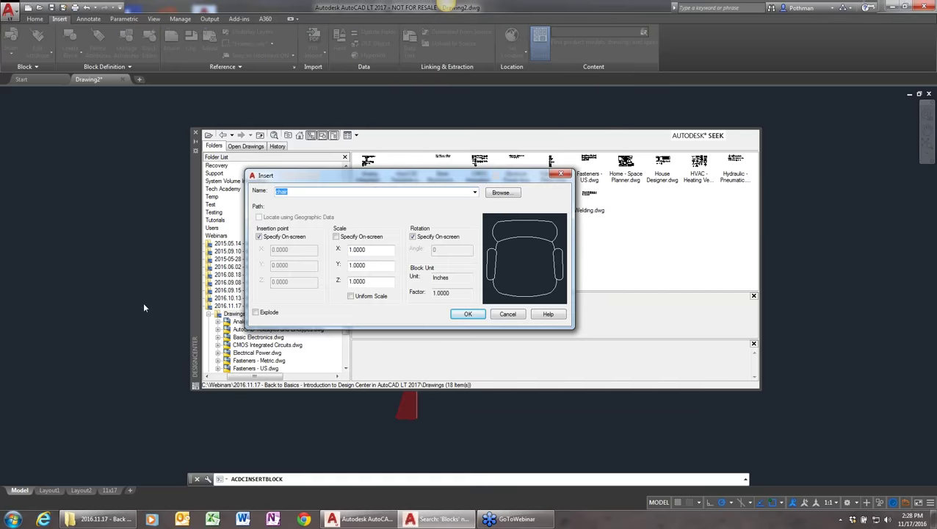
left_click(456, 314)
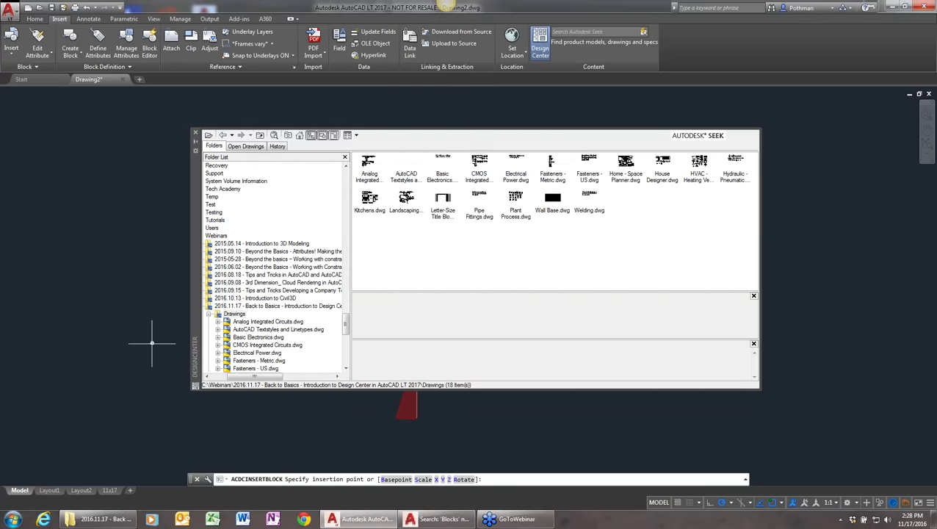
left_click(106, 317)
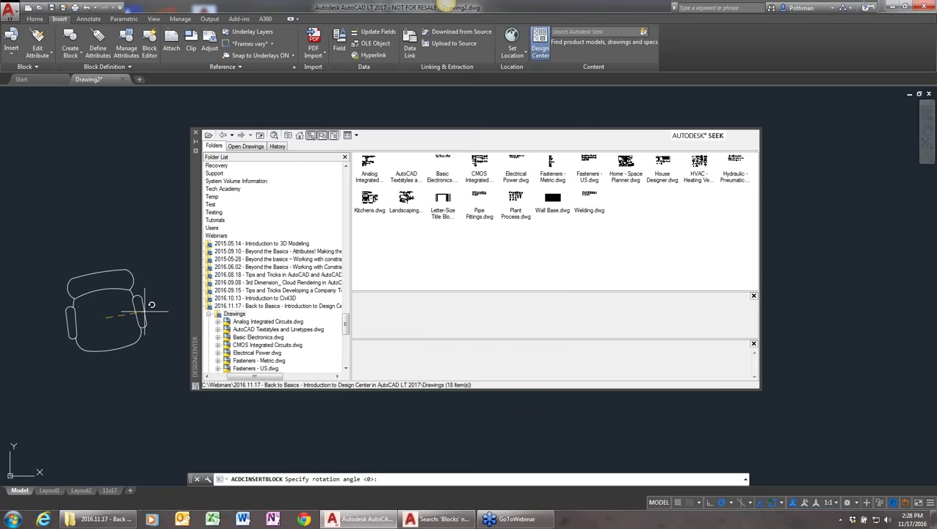
left_click(147, 332)
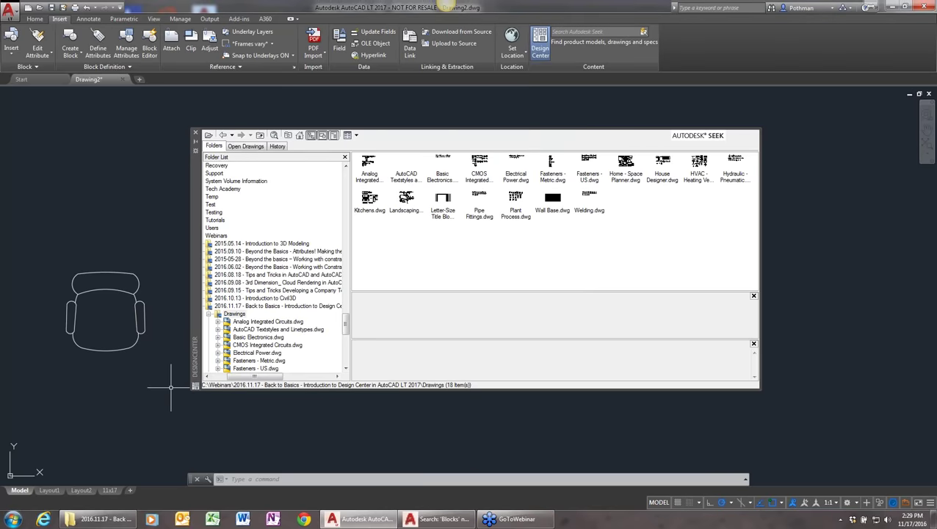
- Reopen the DesignCenter search, clear the previous search, switch the content type to Hatch Pattern Files, and close the dialog
left_click(274, 135)
left_click(437, 107)
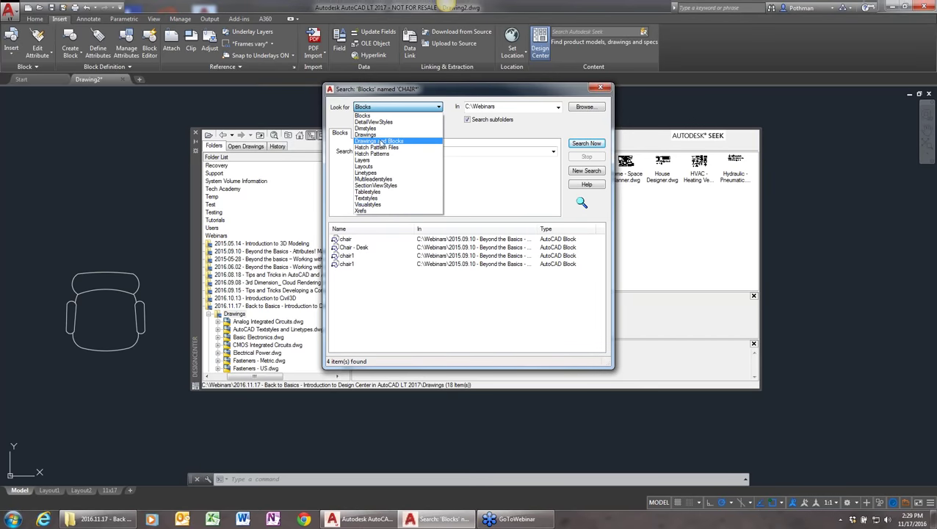
left_click(533, 124)
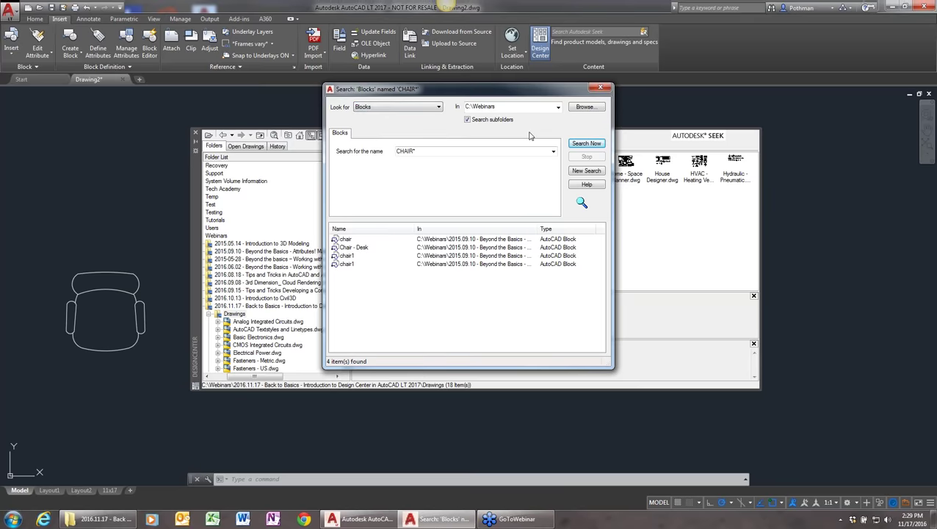
left_click(585, 171)
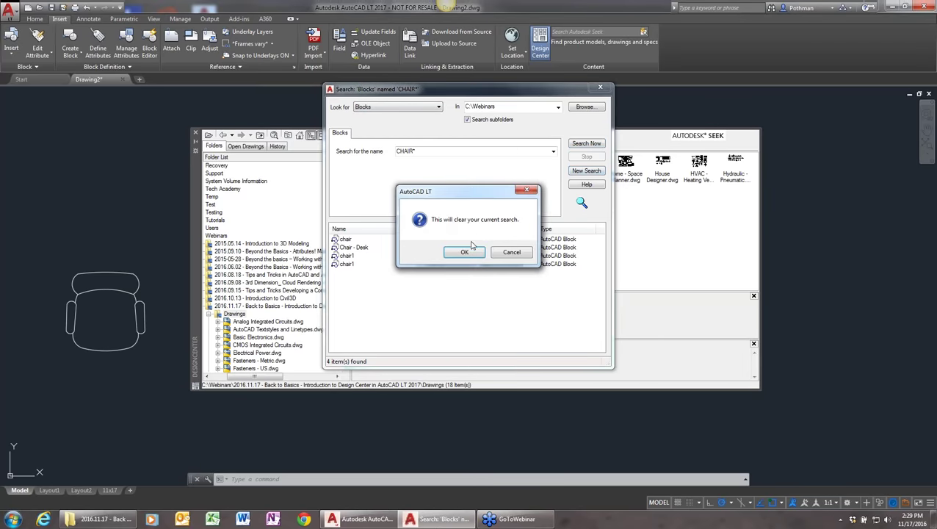
left_click(467, 254)
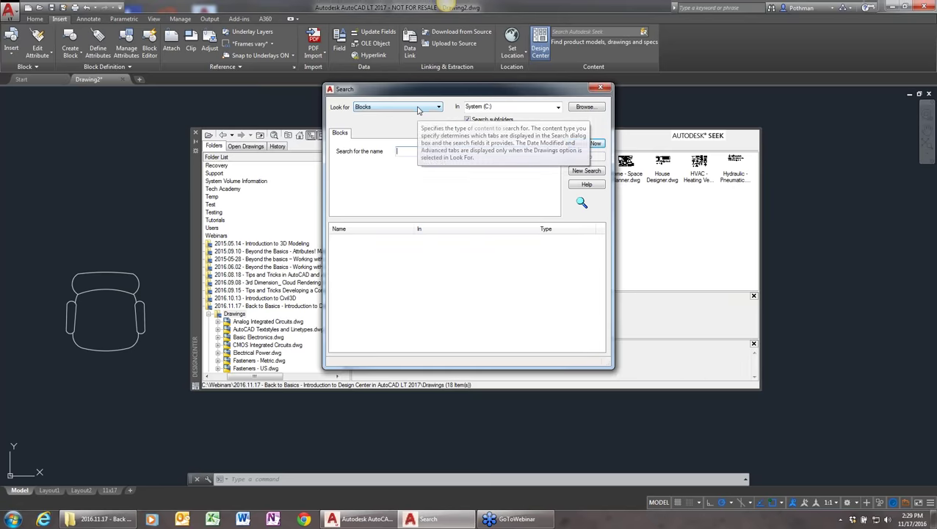
left_click(415, 110)
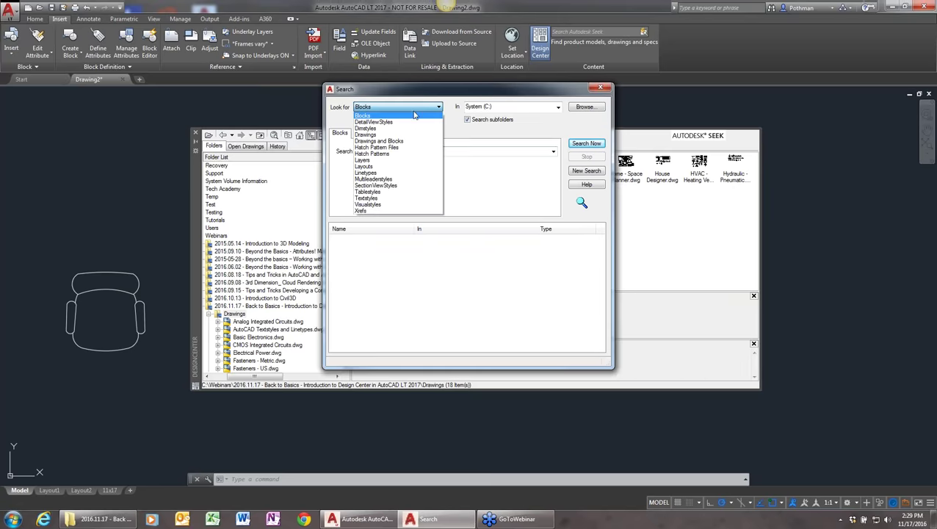
left_click(395, 149)
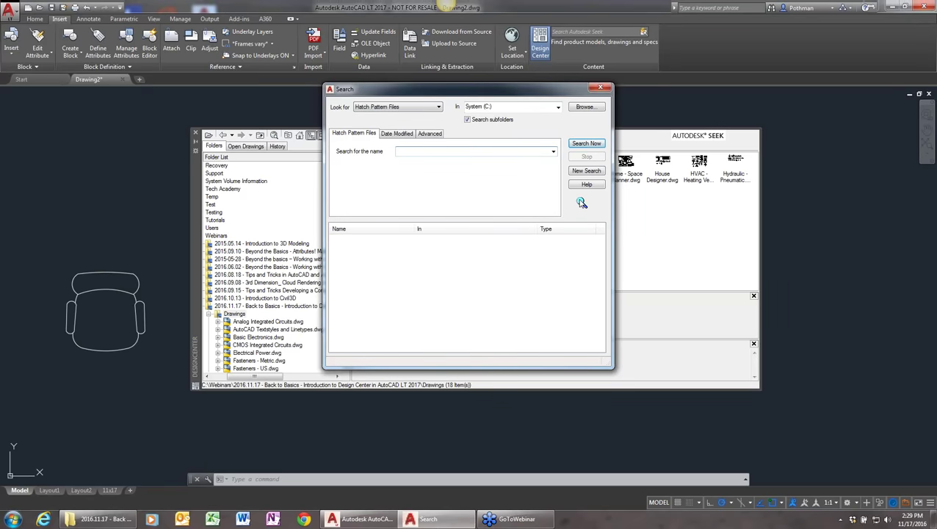
left_click(600, 88)
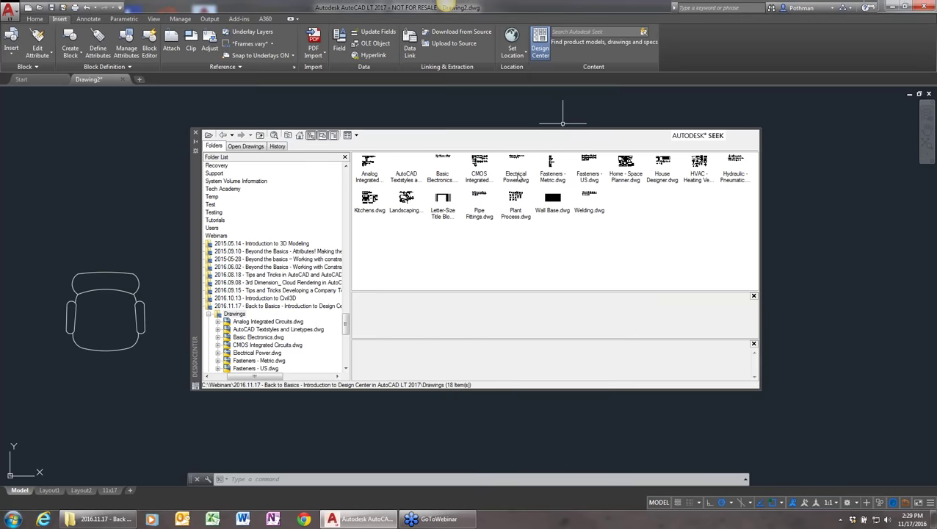
- Erase the inserted chair from the drawing
left_click(127, 253)
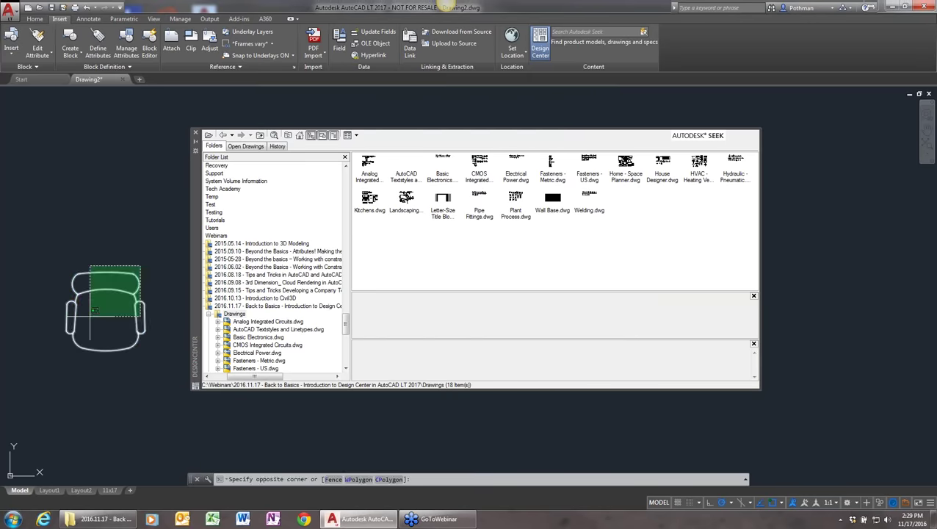
left_click(89, 320)
key("Delete")
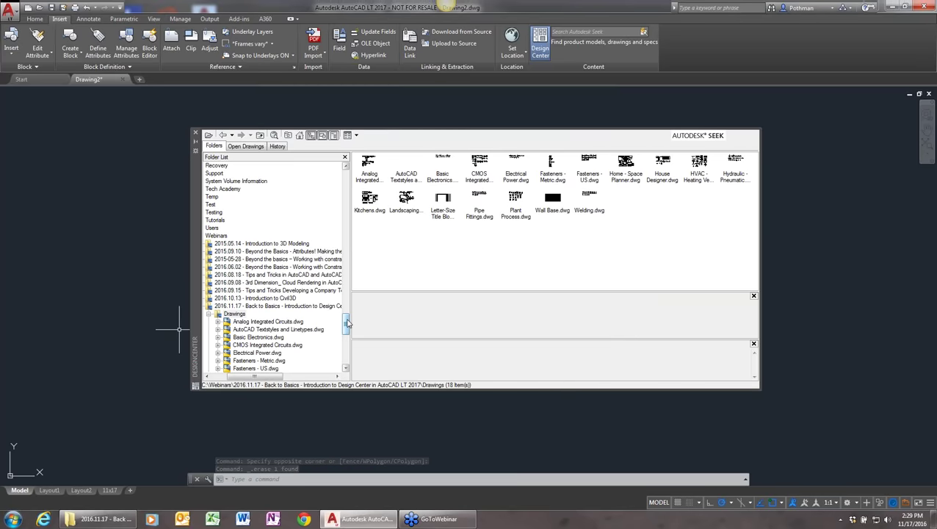
- Create a tool palette from all the blocks in House Designer.dwg, from Bath Tub through the last wood frame window
left_click_drag(348, 323, 348, 334)
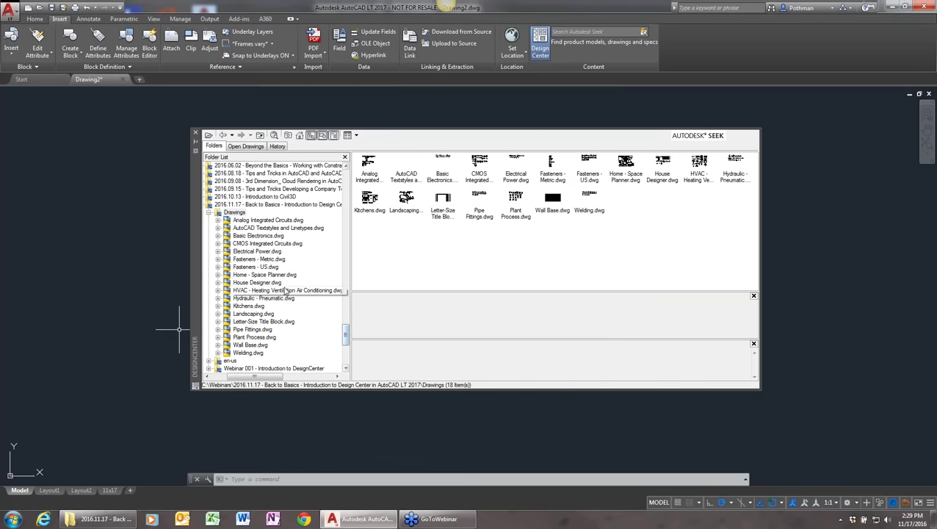
left_click(260, 283)
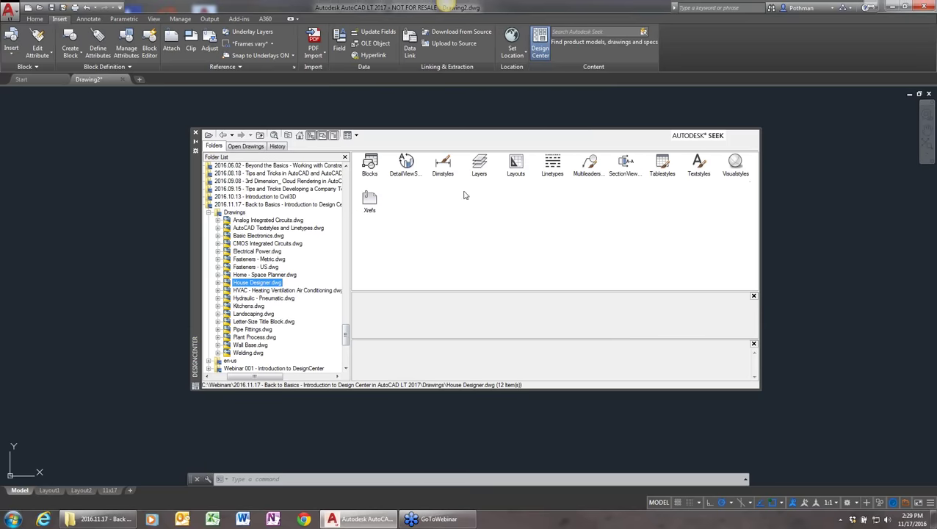
double_click(369, 165)
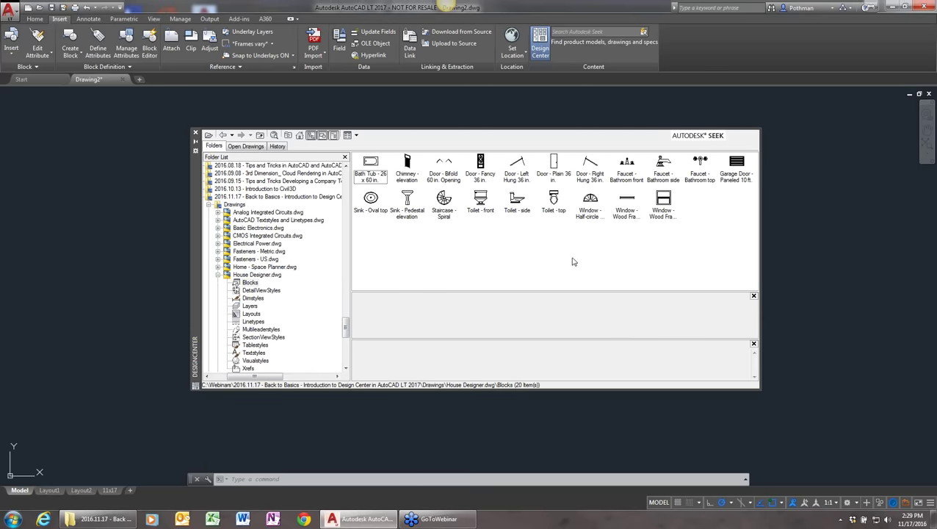
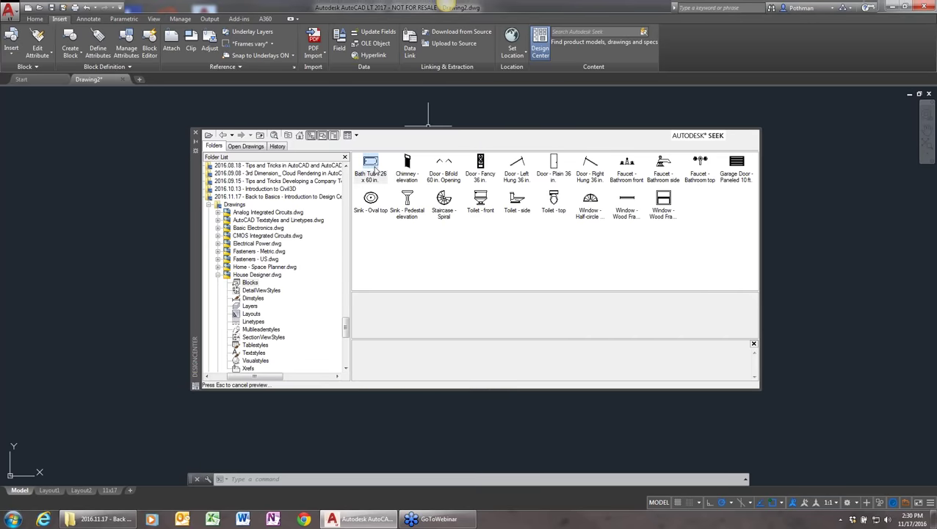
left_click(375, 169)
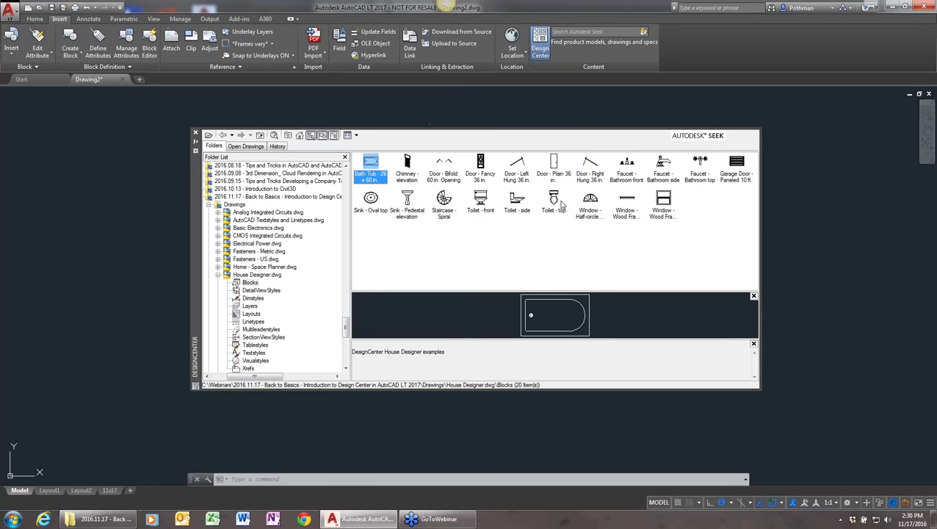
left_click(664, 202, "shift")
right_click(667, 200)
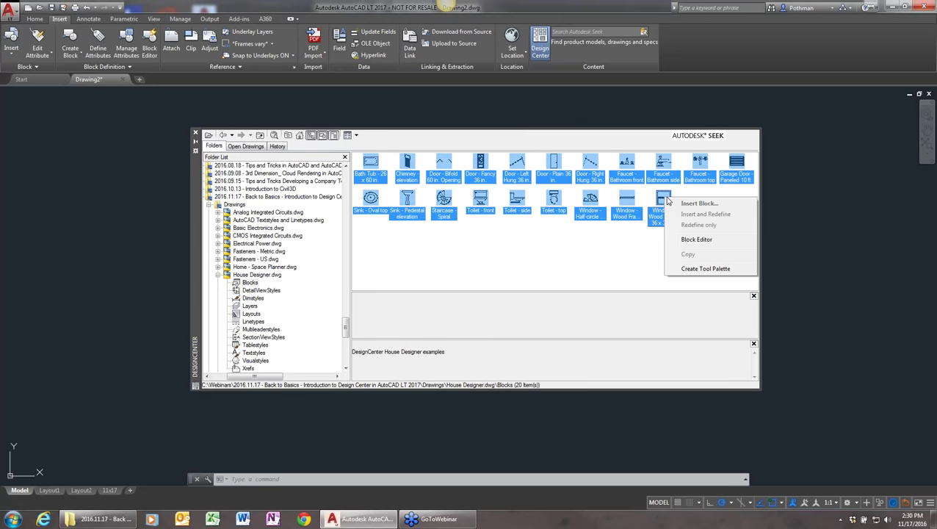
left_click(706, 269)
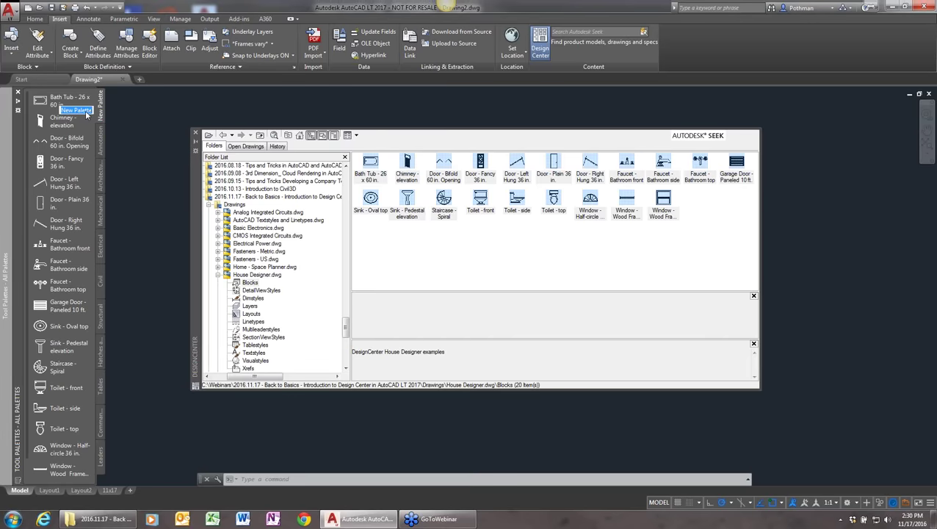
- Name the new tool palette Furniture
type("FUN")
key("BackSpace")
key("BackSpace")
key("BackSpace")
type("furniture")
key("Return")
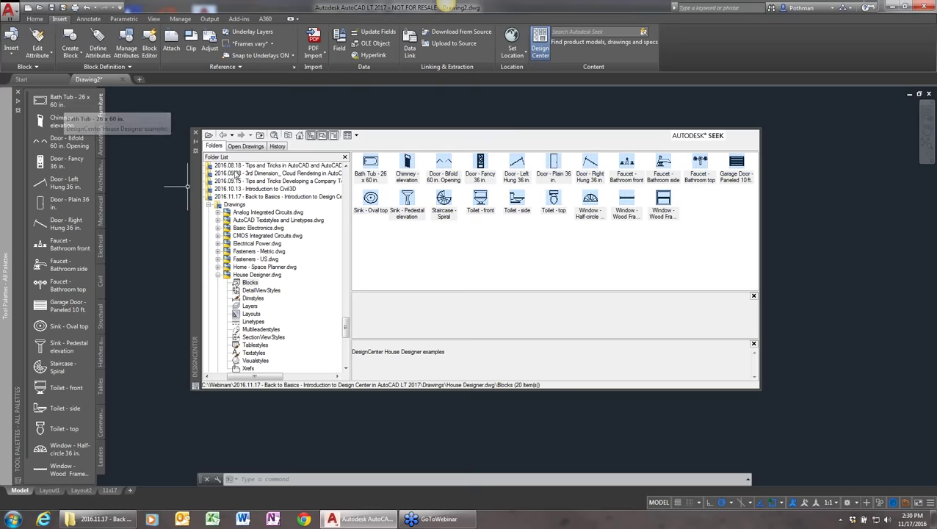
- Set the DesignCenter palette to auto-hide and zoom to the drawing extents to bring the floor plan into view
left_click(195, 142)
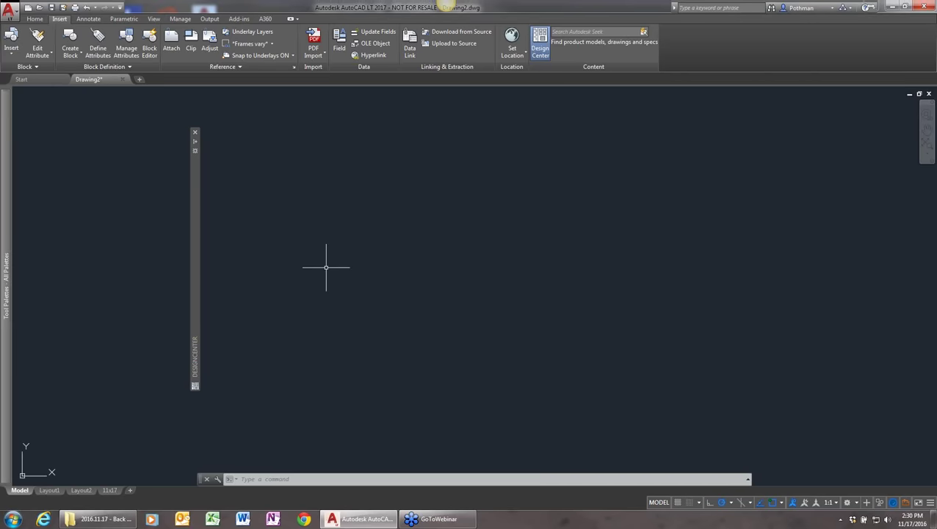
type("z")
key("Return")
type("e")
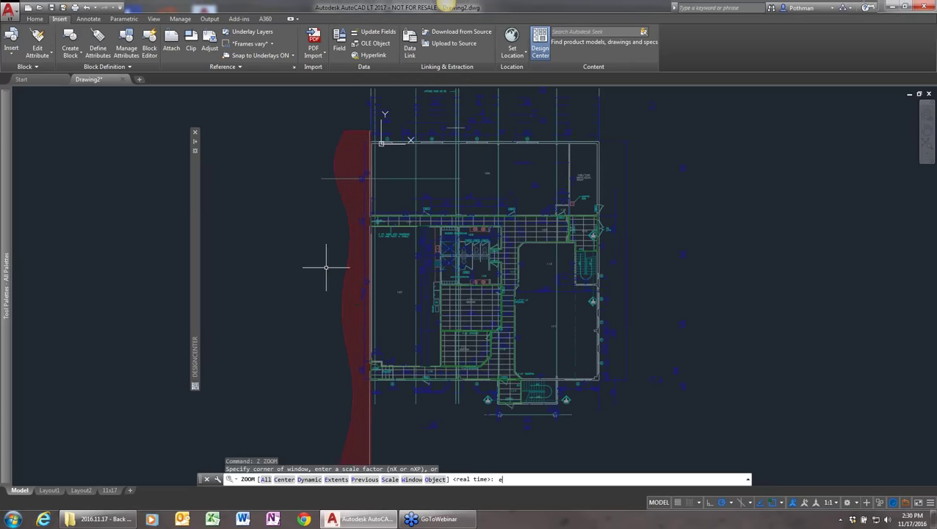
key("Return")
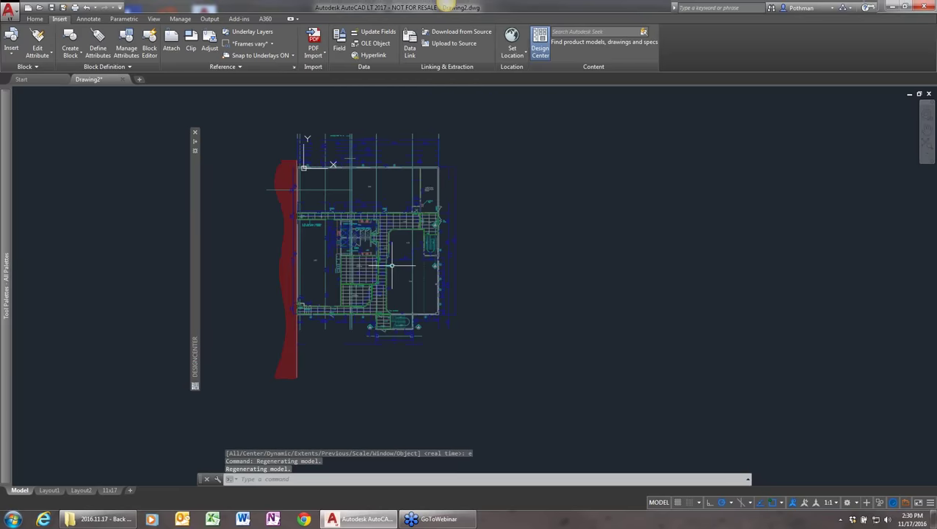
scroll(391, 265, "up", 2)
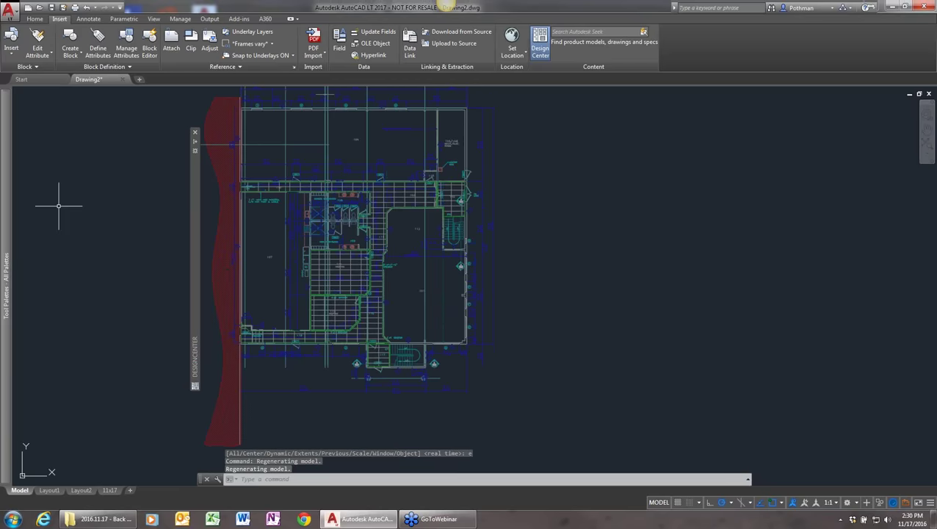
- Rename the Furniture tool palette as PlumbingFixture
mouse_move(7, 202)
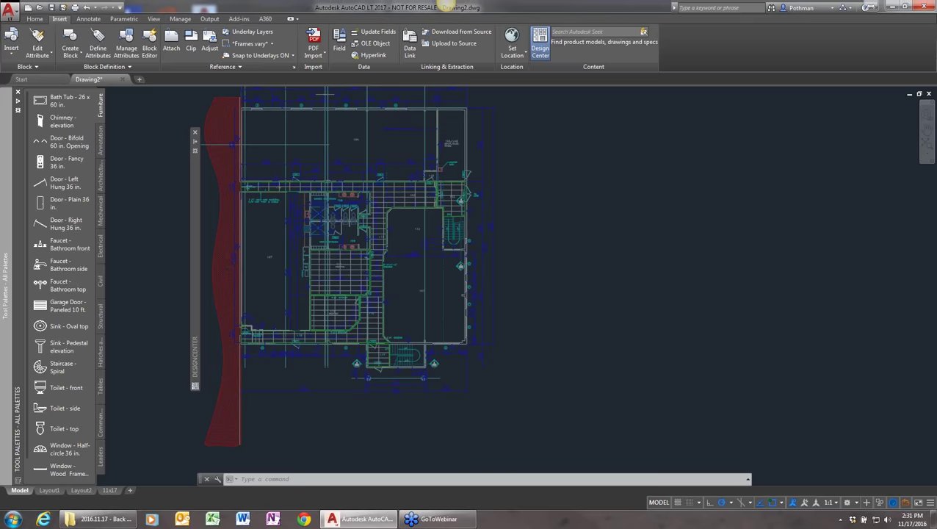
right_click(101, 104)
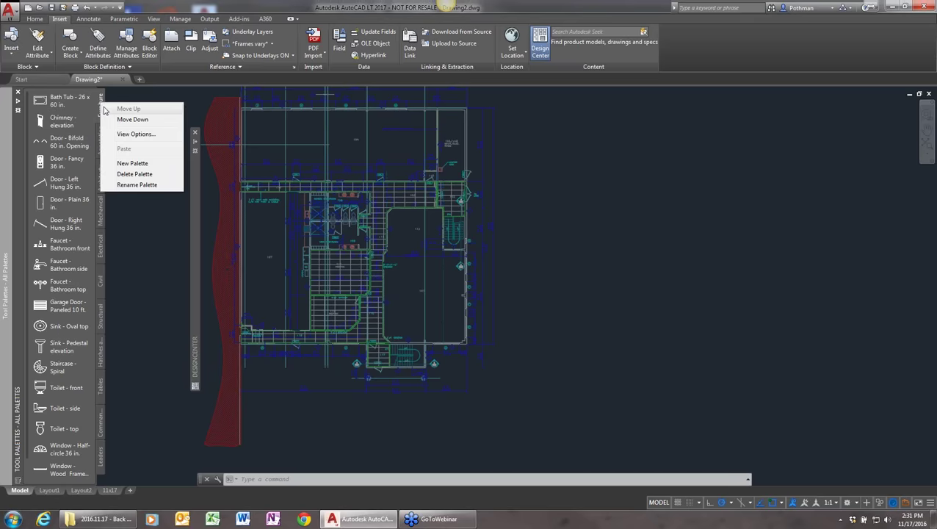
left_click(138, 184)
type("PlumbingFixture")
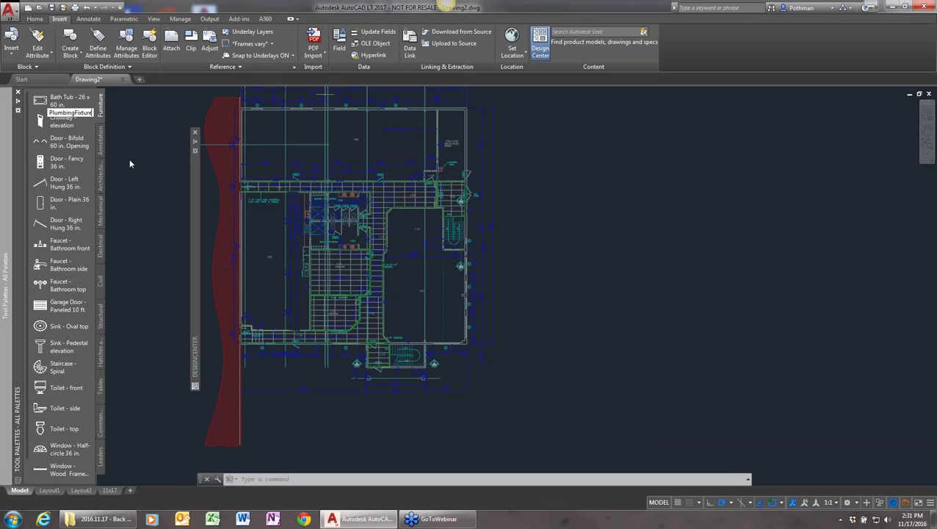
key("Return")
- Open the tool properties of the Bath Tub - 26 x 60 in. tool and set its layer to Arch_Plan_Shower
mouse_move(6, 183)
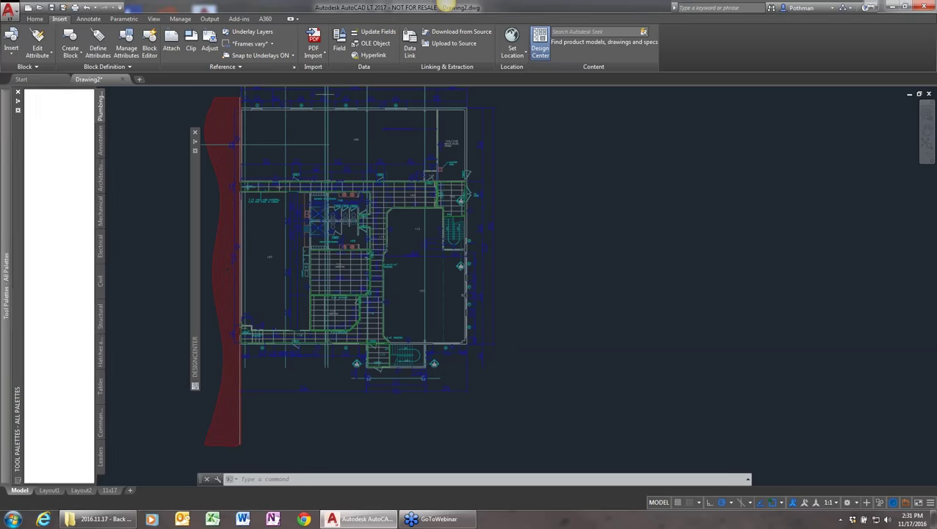
right_click(49, 104)
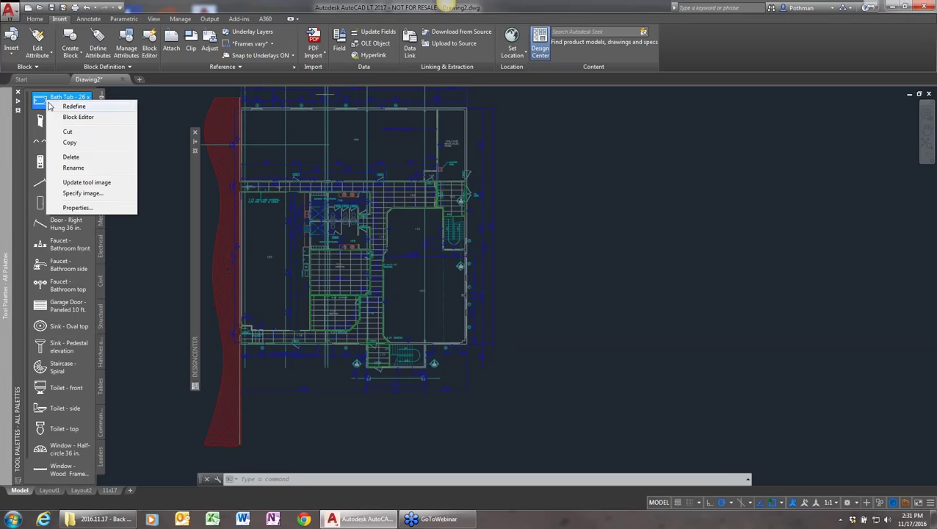
left_click(78, 208)
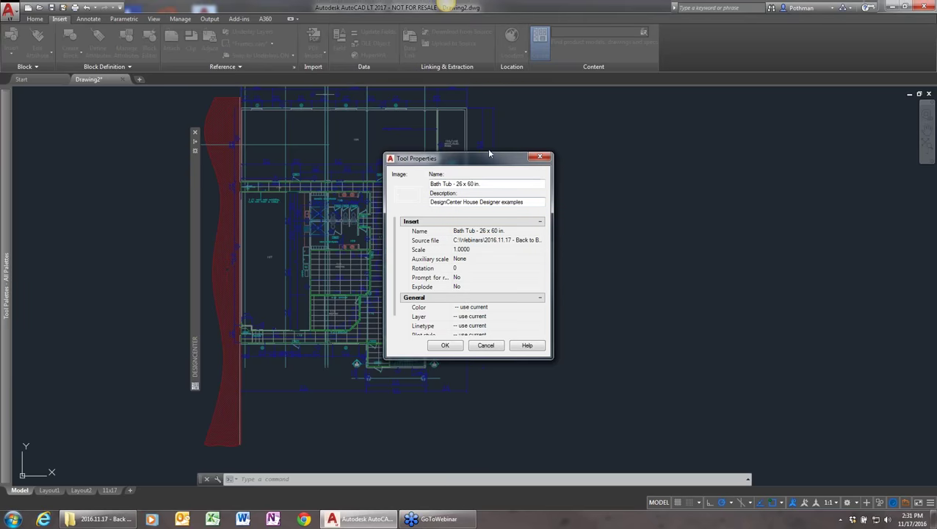
left_click_drag(488, 151, 489, 65)
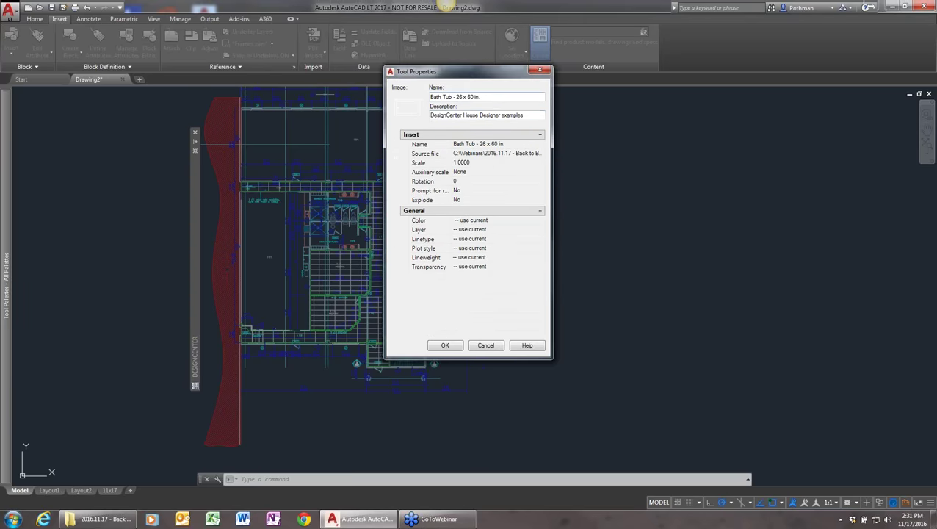
left_click(502, 231)
left_click(541, 231)
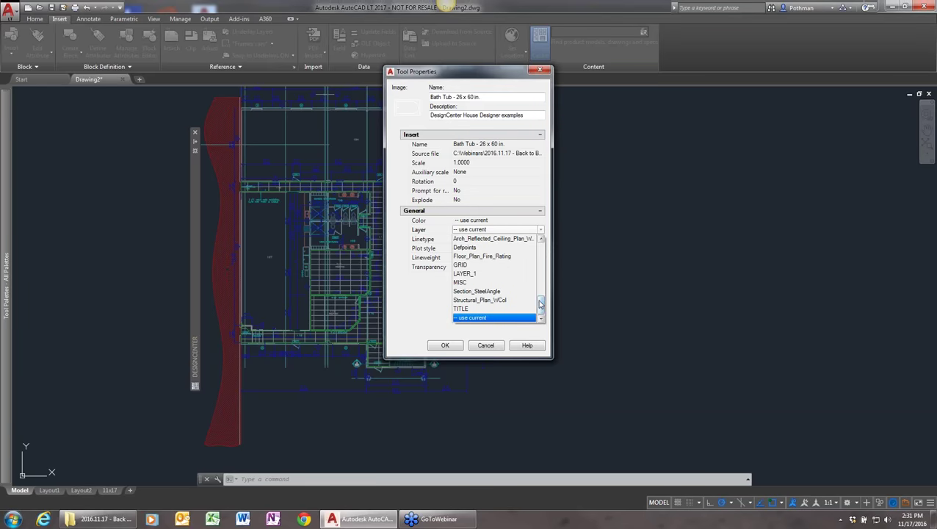
left_click_drag(539, 304, 542, 278)
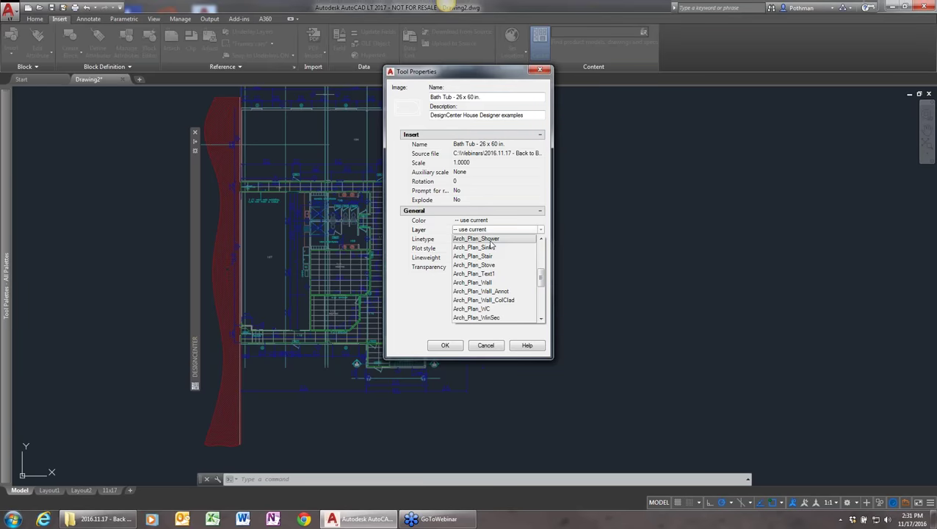
scroll(490, 245, "up", 1)
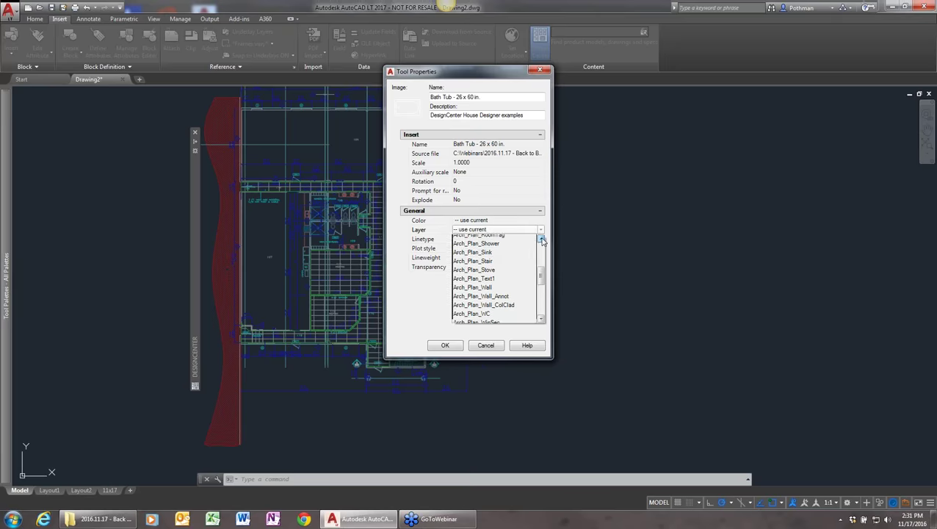
left_click(501, 250)
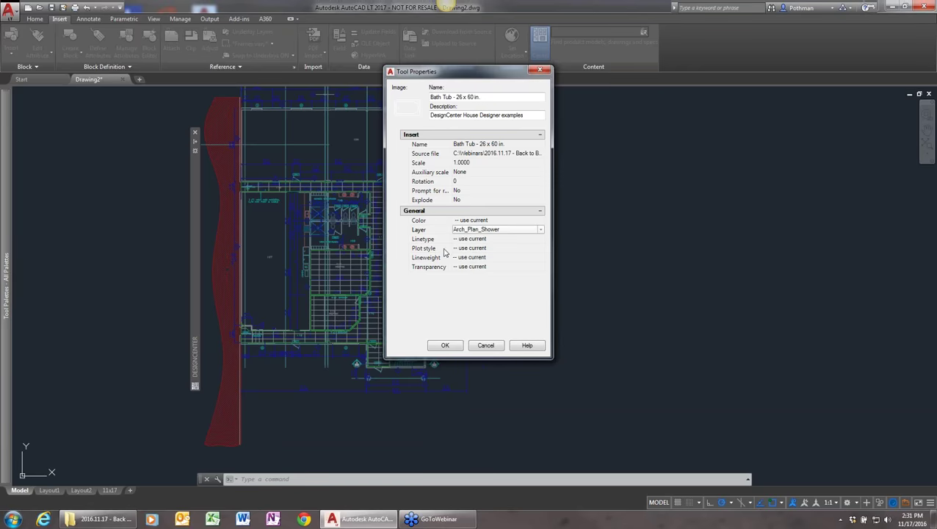
- Set the Bath Tub tool to prompt for rotation and accept its tool properties
left_click(464, 181)
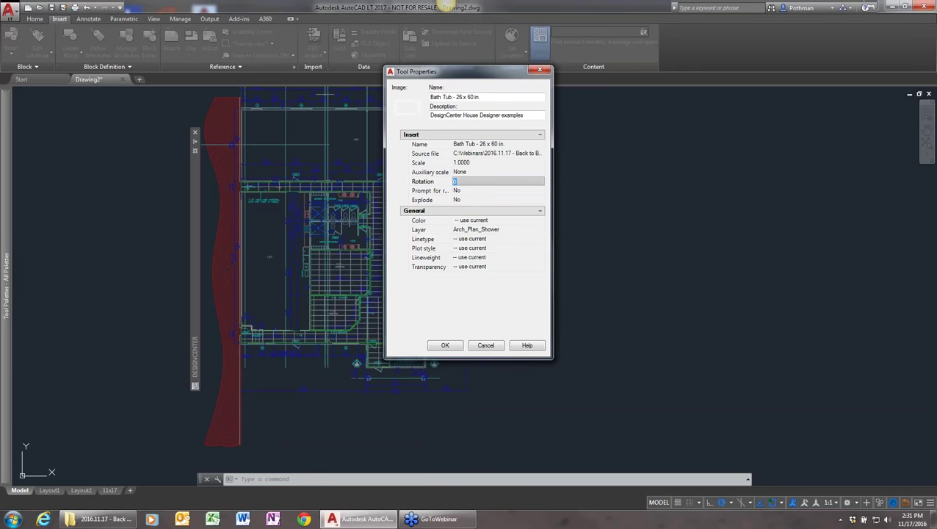
left_click(477, 191)
left_click(478, 190)
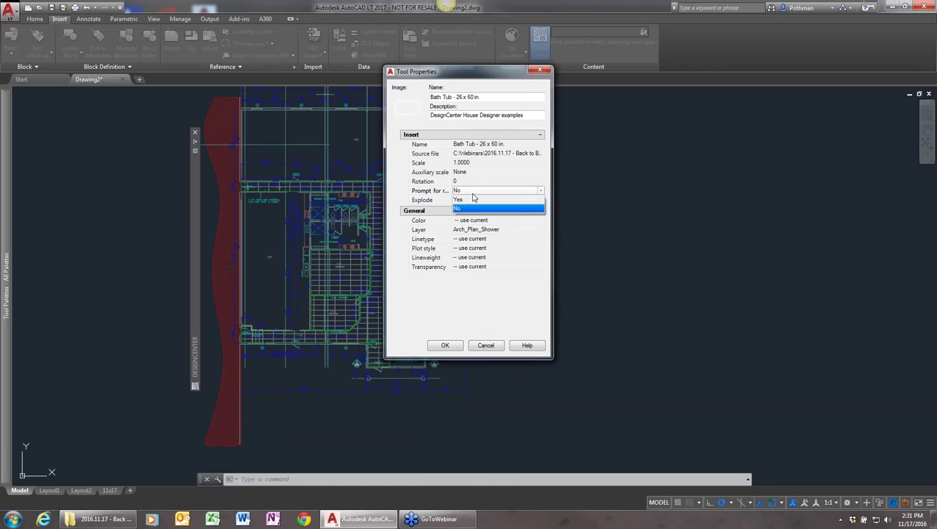
left_click(471, 203)
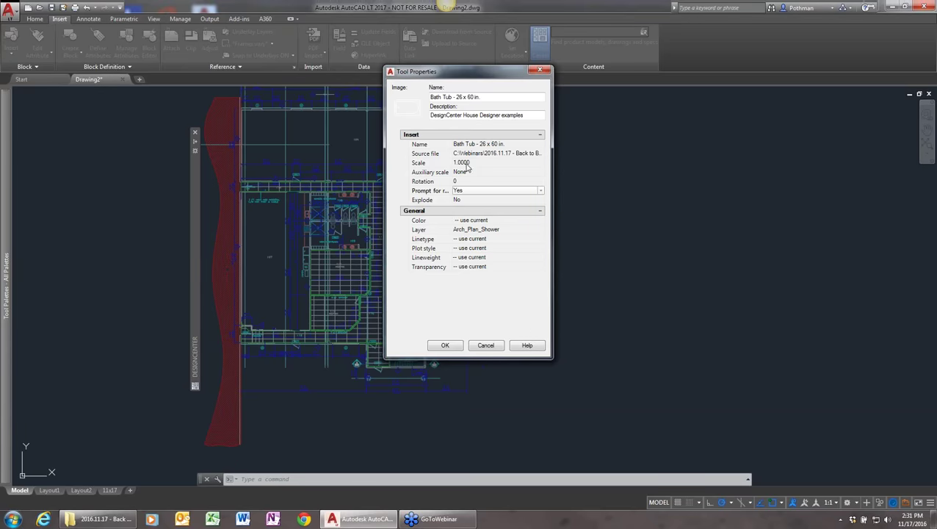
left_click(445, 346)
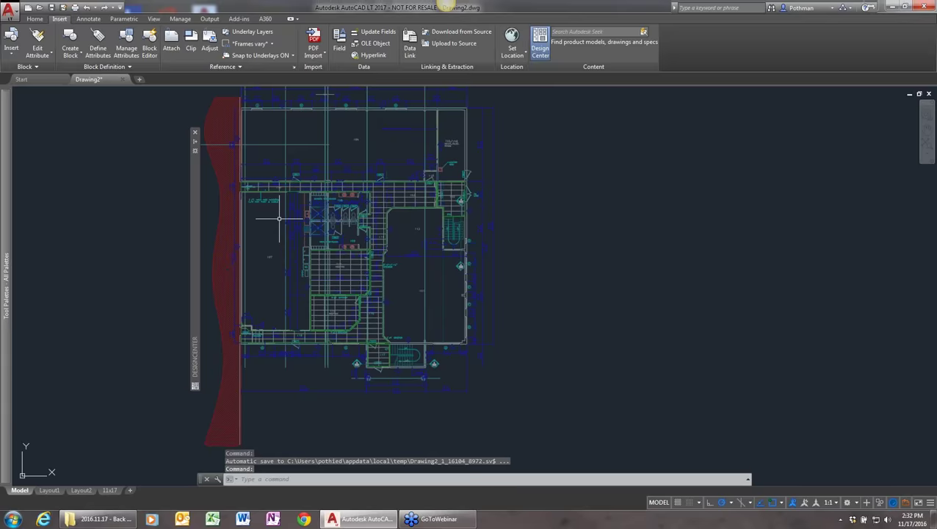
- Insert the Bath Tub block from the tool palette into room 113 at the default rotation and check its layer
scroll(273, 211, "up", 5)
middle_click_drag(639, 262, 369, 240)
scroll(368, 241, "down", 2)
scroll(456, 307, "up", 4)
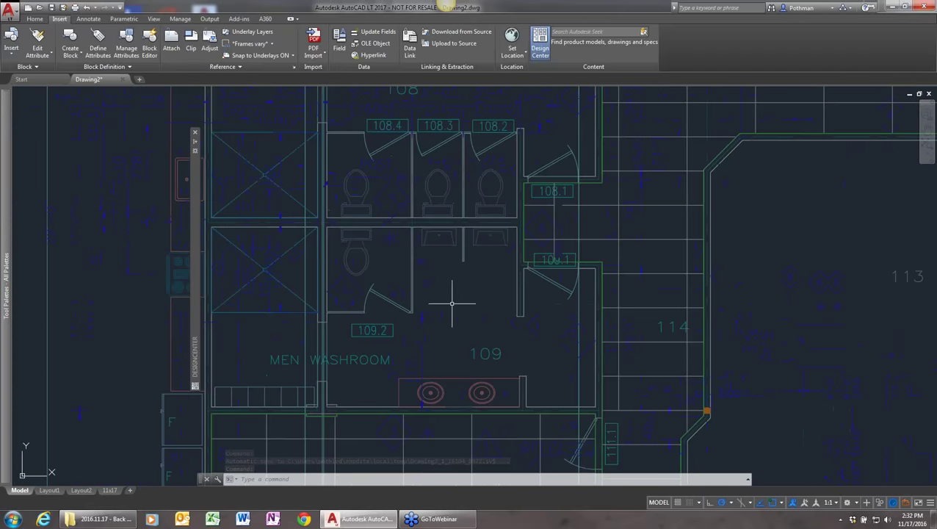
scroll(375, 340, "down", 4)
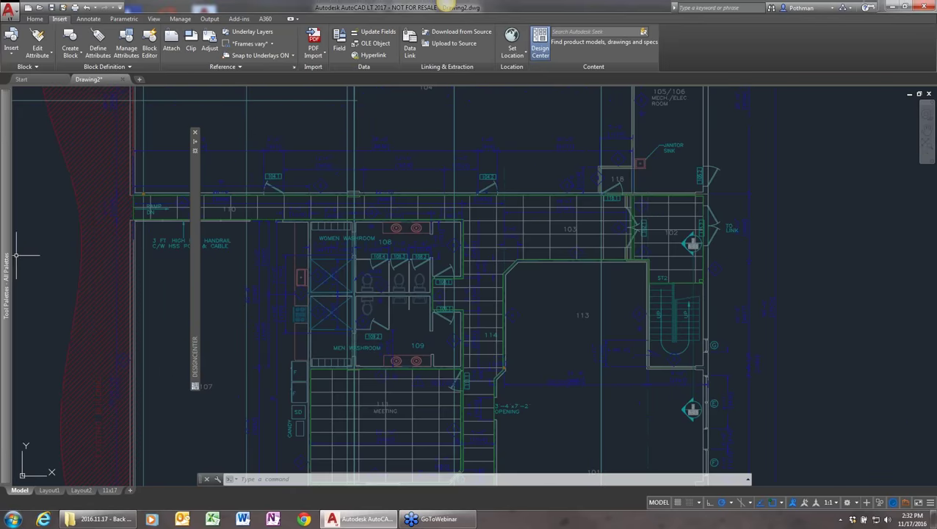
mouse_move(14, 255)
left_click(64, 109)
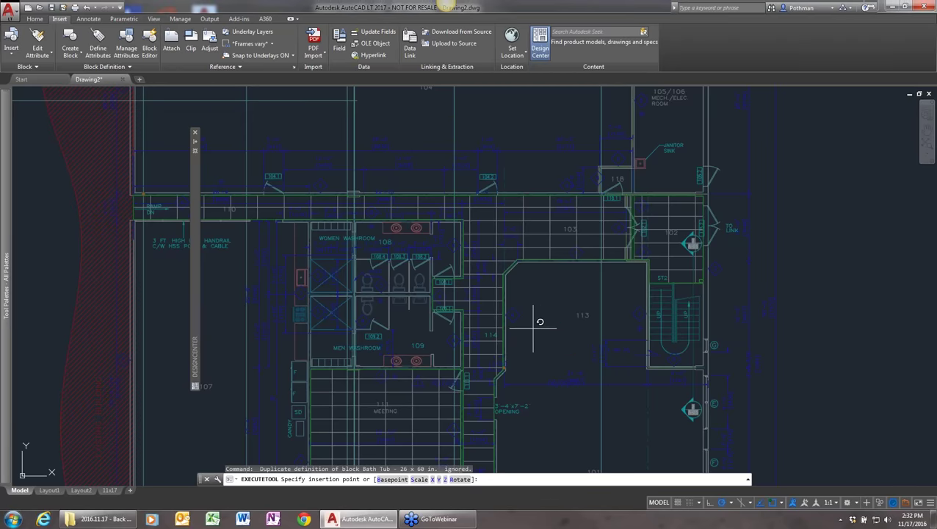
left_click(540, 327)
key("Return")
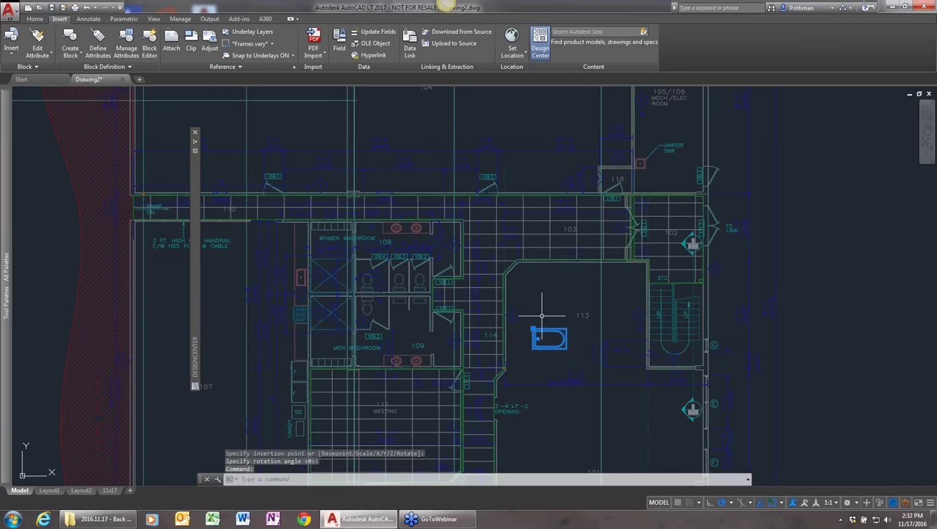
left_click(35, 19)
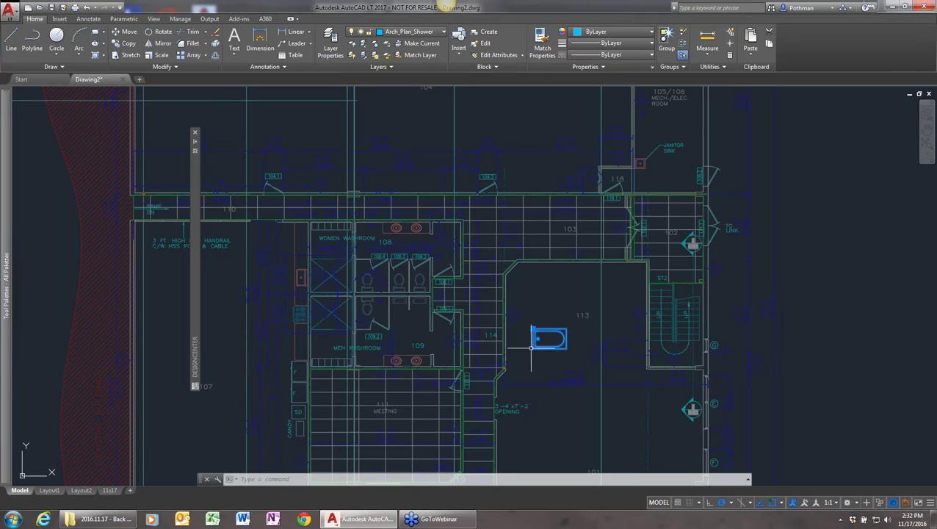
- Dock the tool palettes and add a separator between the Bath Tub and Chimney tools
mouse_move(6, 301)
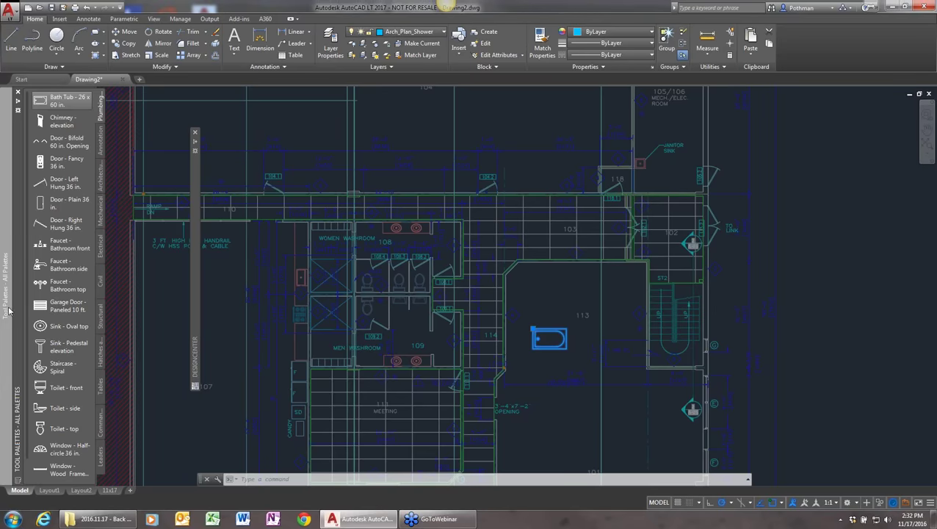
left_click(17, 103)
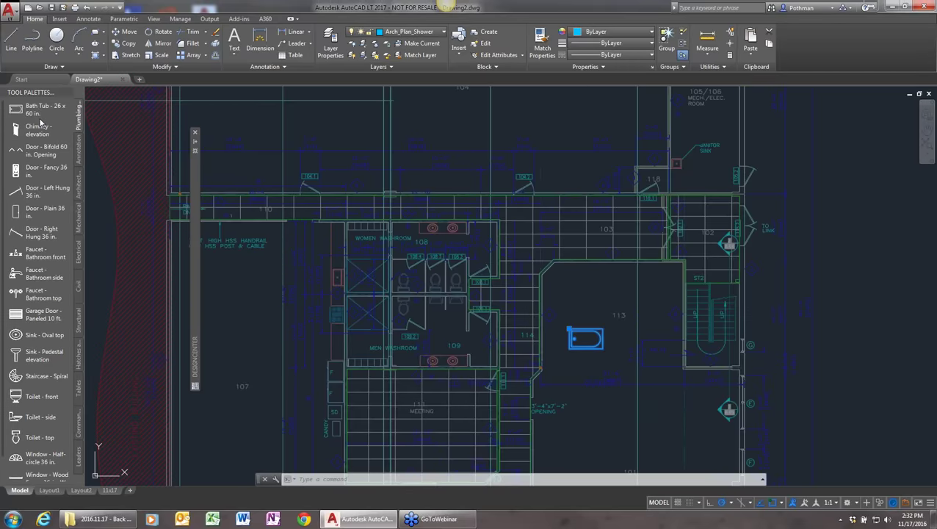
right_click(41, 121)
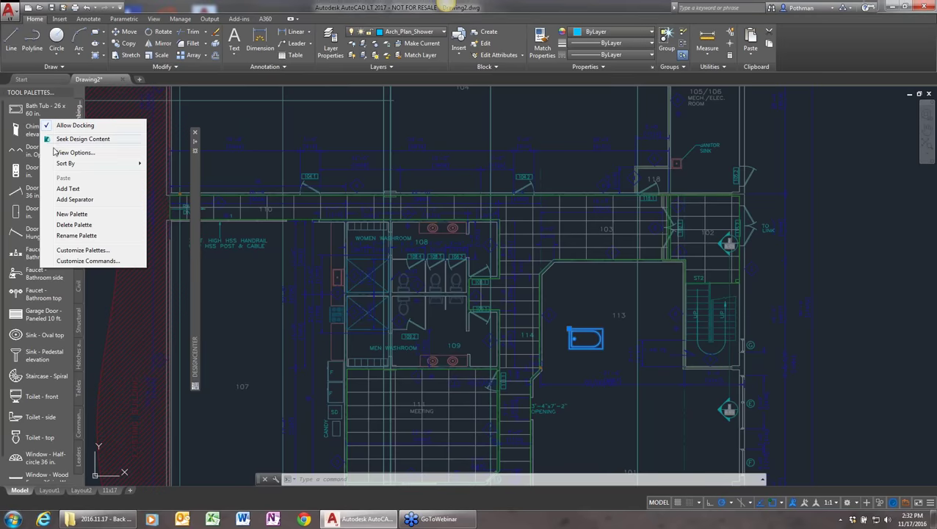
left_click(74, 199)
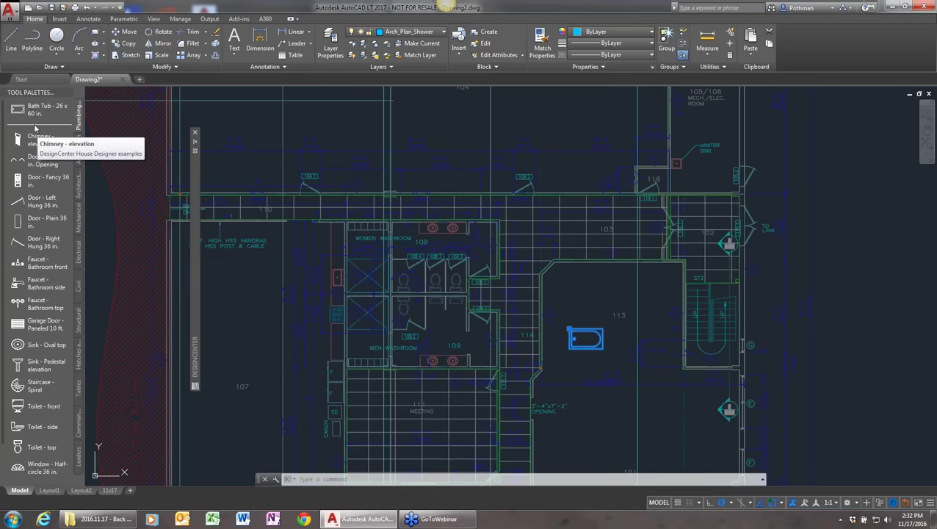
mouse_move(35, 126)
left_mouse_down()
mouse_move(37, 229)
mouse_move(40, 130)
left_mouse_up()
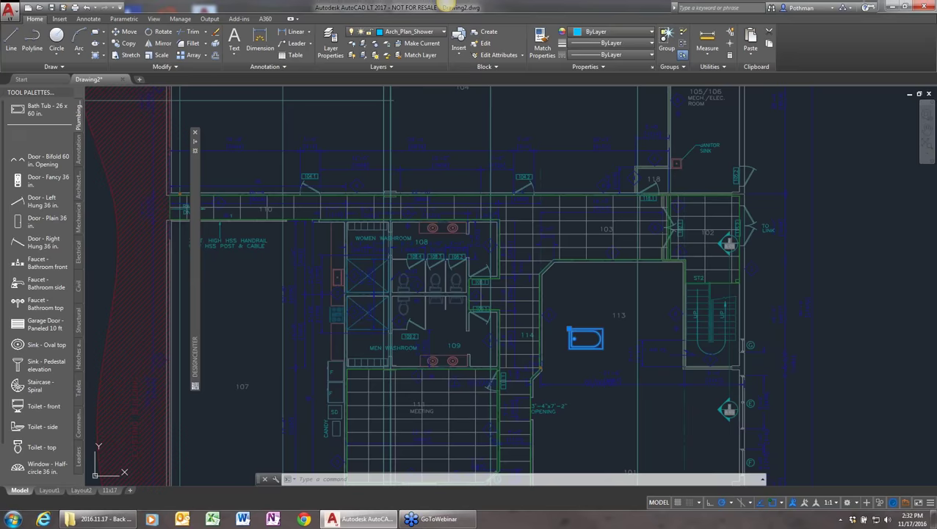
- Add a second separator to the palette and move it between Door - Right Hung 36 in. and Faucet - Bathroom front
right_click(42, 261)
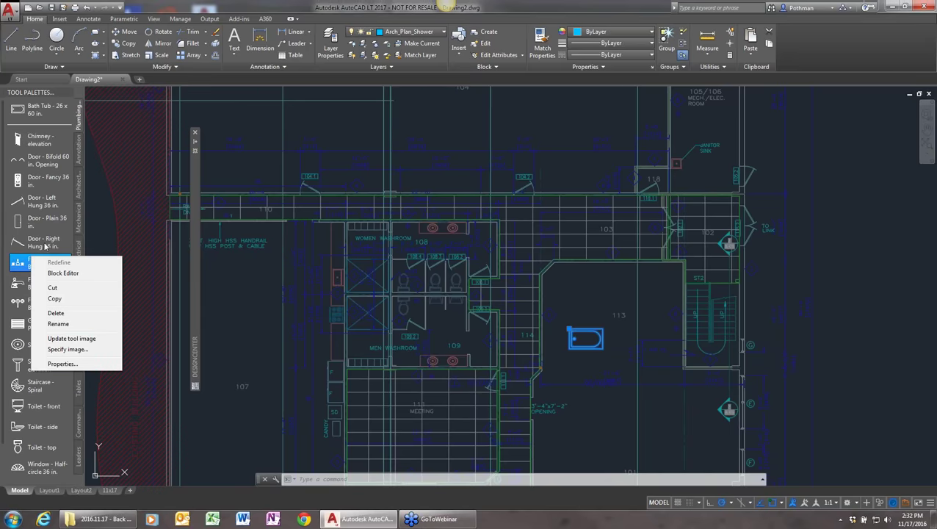
right_click(55, 119)
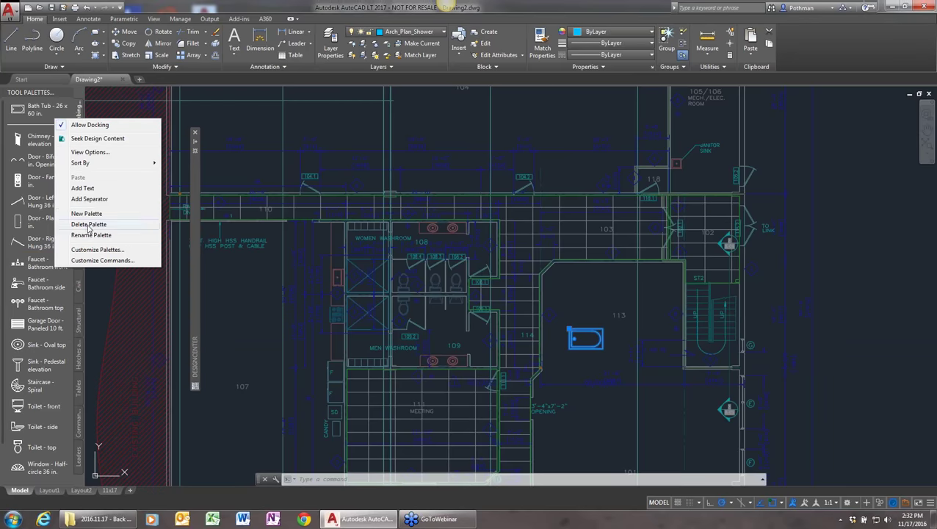
left_click(89, 199)
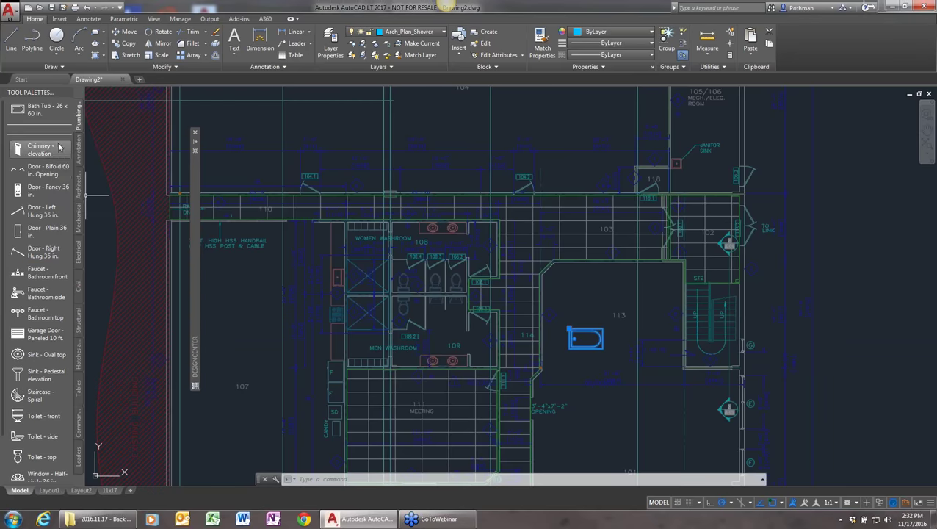
left_click_drag(55, 134, 40, 265)
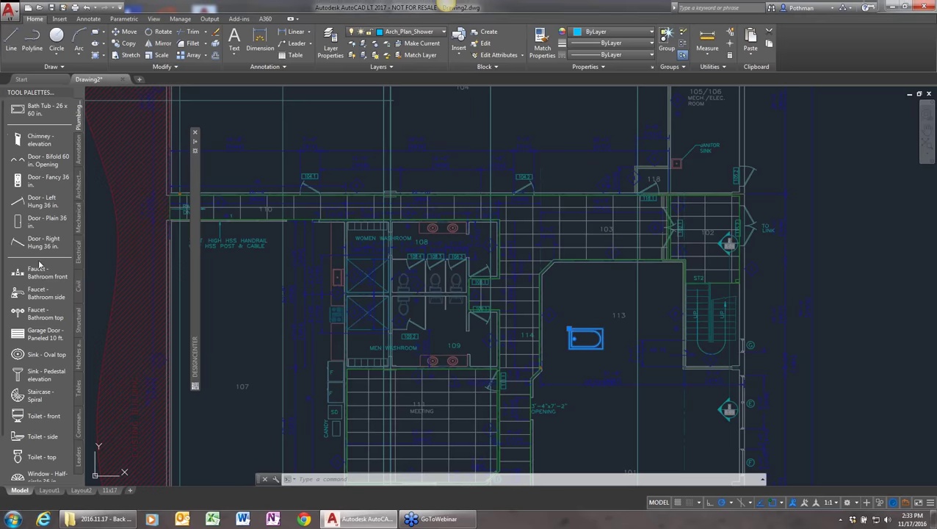
- Add the text label Doors to the palette and move the Chimney - elevation tool above it, under Bath Tub
right_click(43, 125)
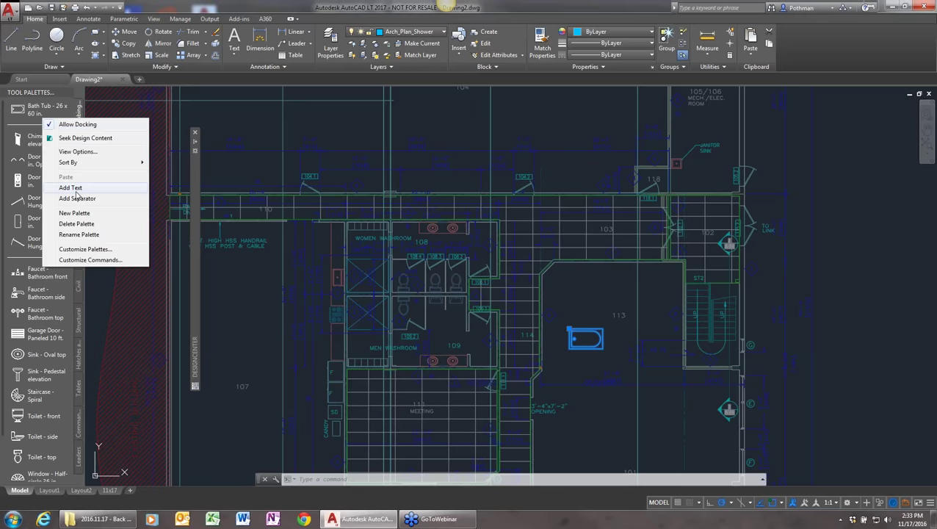
left_click(76, 190)
type("Doors")
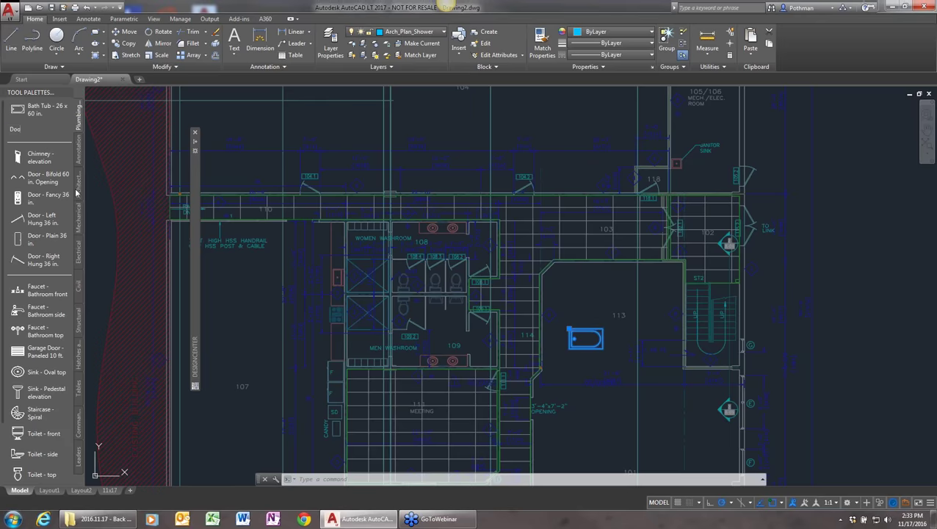
key("Return")
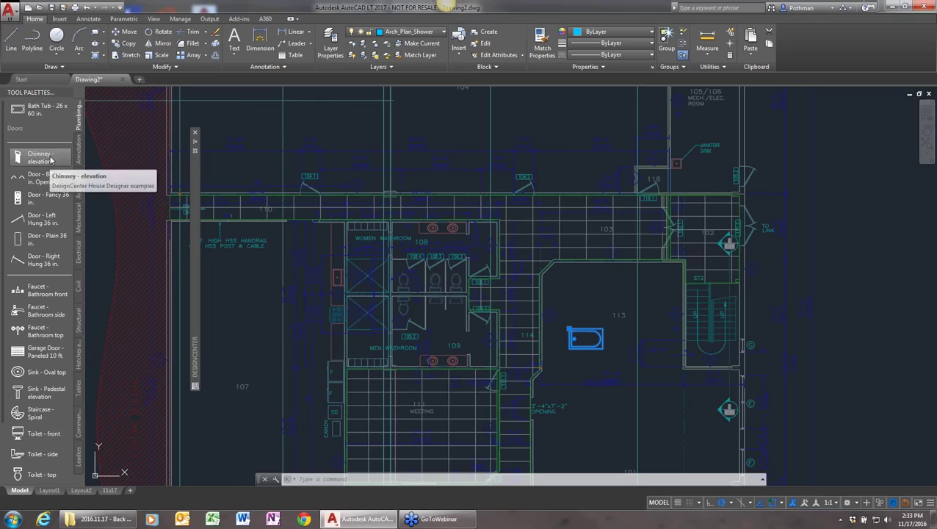
left_click_drag(41, 157, 40, 130)
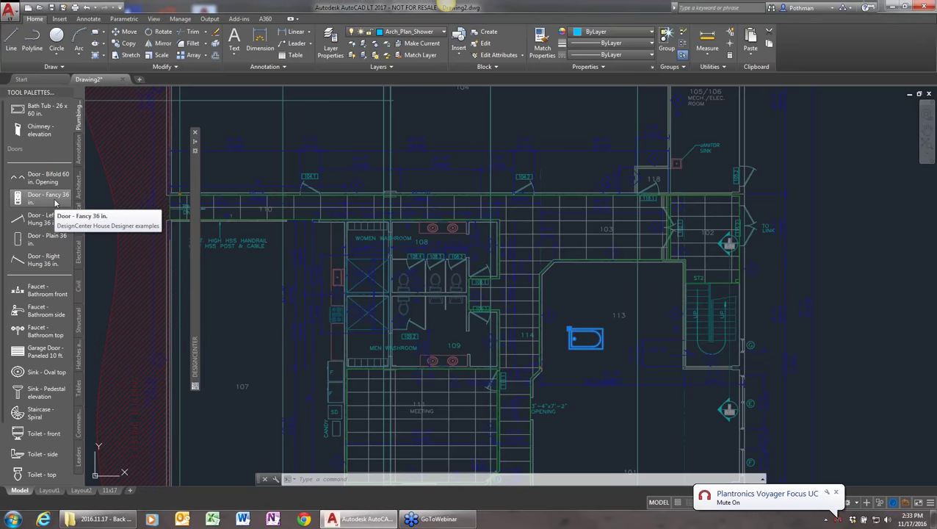
- Undock the tool palettes into a floating window and open the Customize dialog for palettes and palette groups
scroll(97, 405, "up", 2)
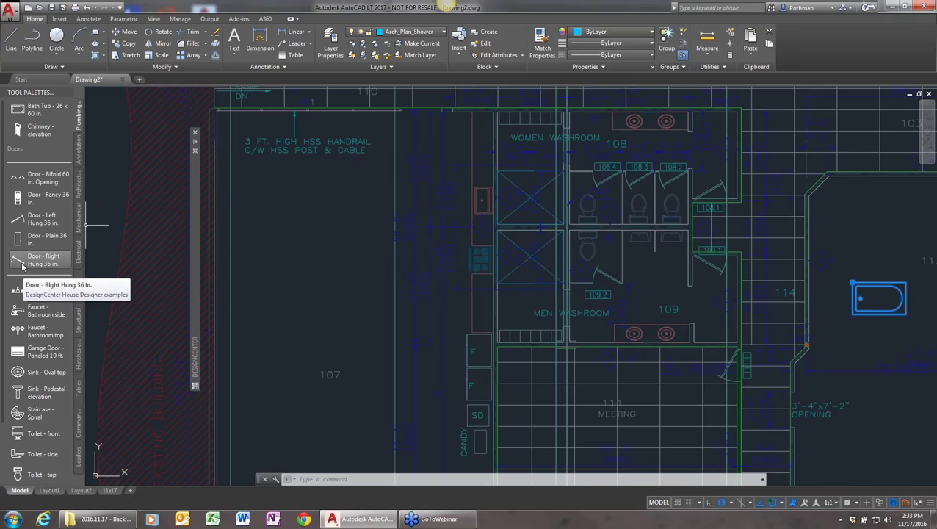
right_click(80, 186)
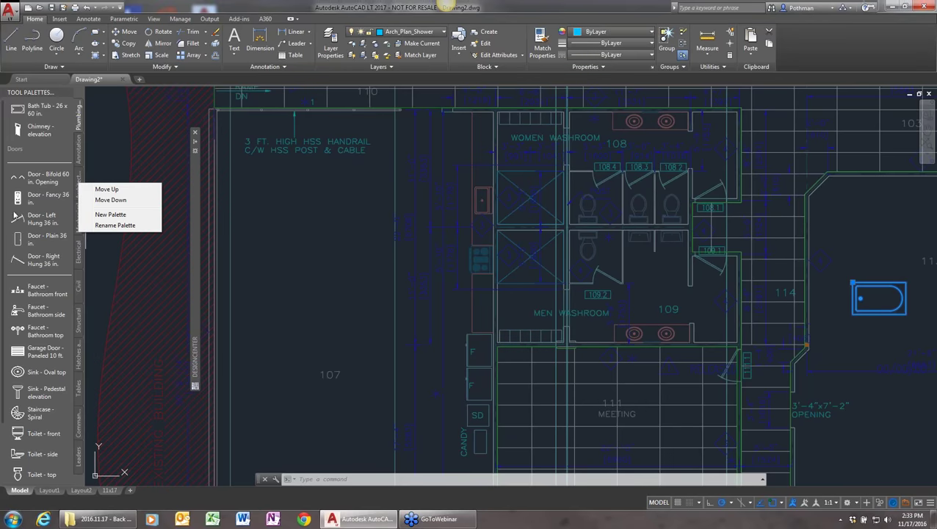
left_click_drag(30, 98, 134, 118)
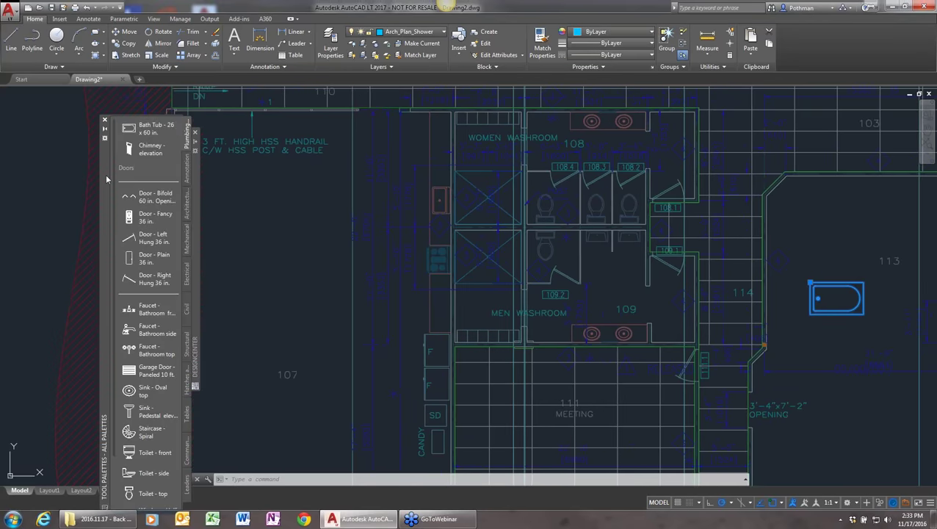
right_click(107, 180)
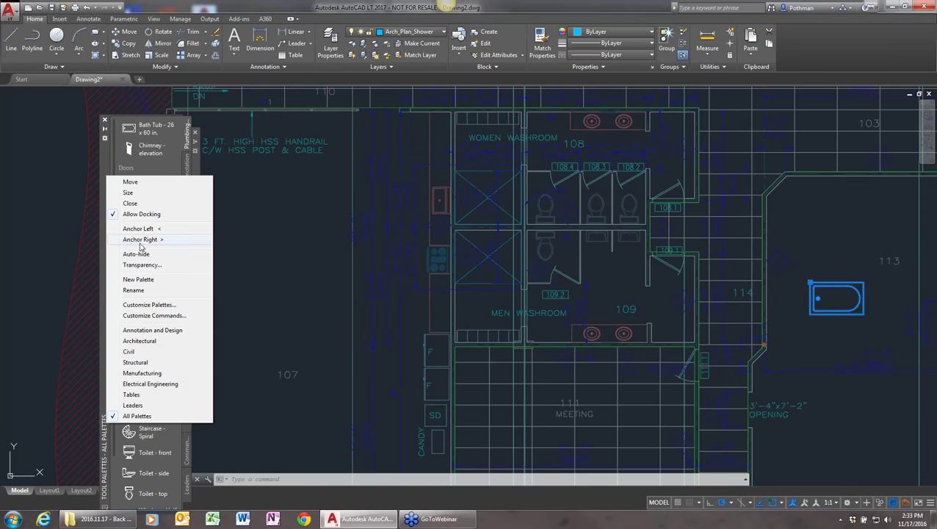
left_click(146, 305)
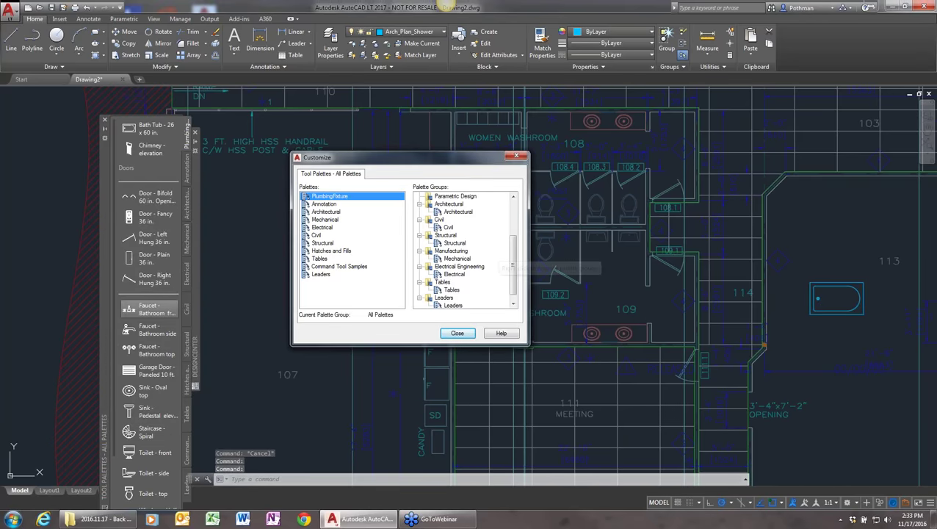
- Create a new palette group named Custom and move it above Annotation and Design in the palette groups tree
scroll(495, 220, "up", 3)
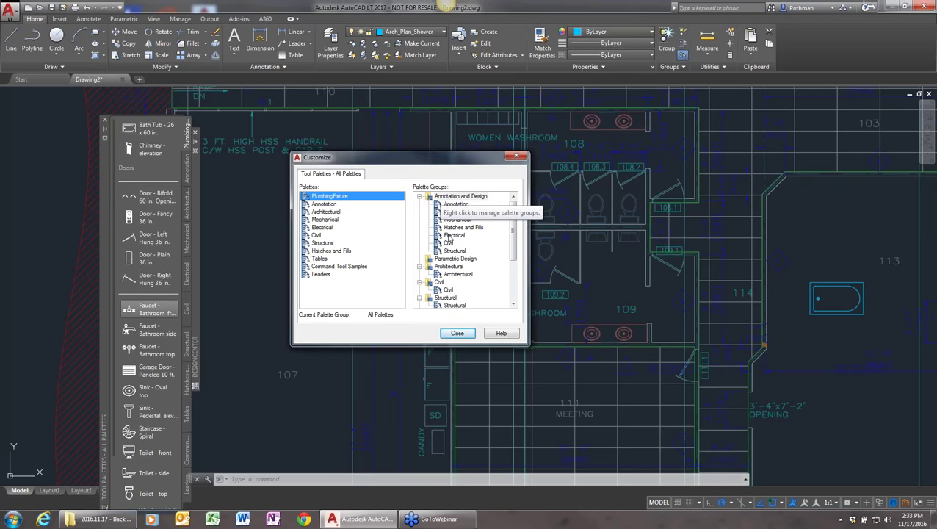
right_click(461, 196)
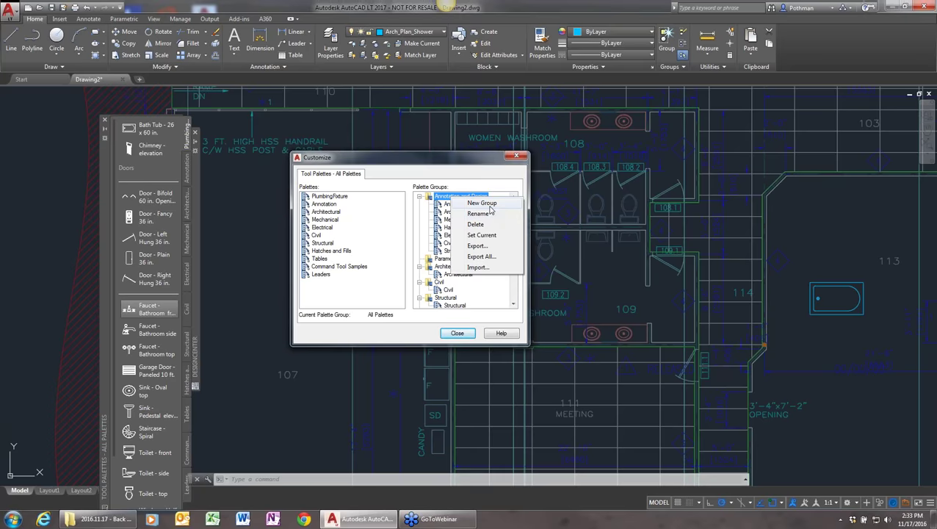
left_click(488, 204)
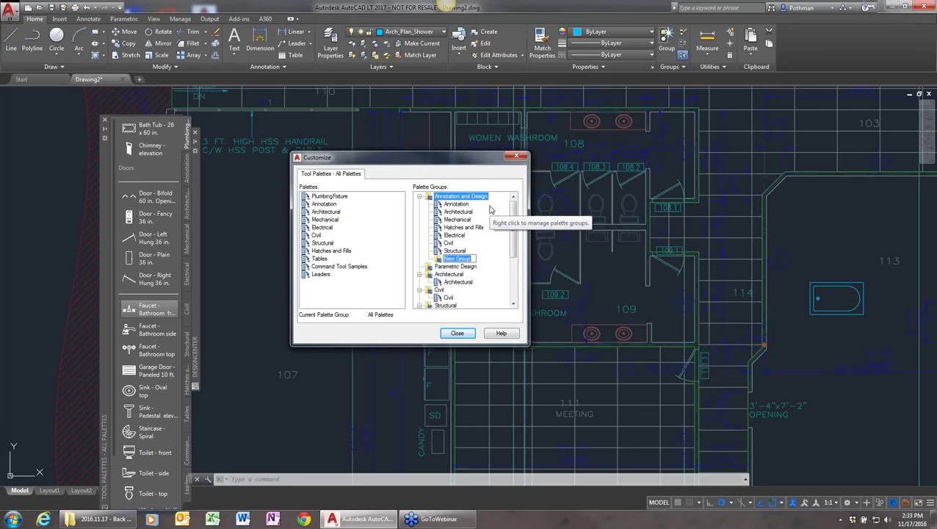
type("Custom")
key("Return")
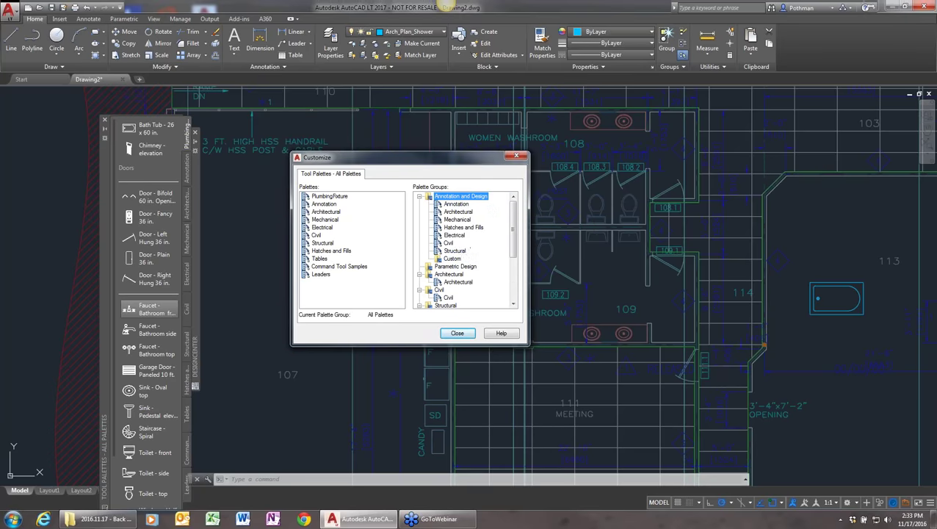
left_click_drag(460, 260, 456, 187)
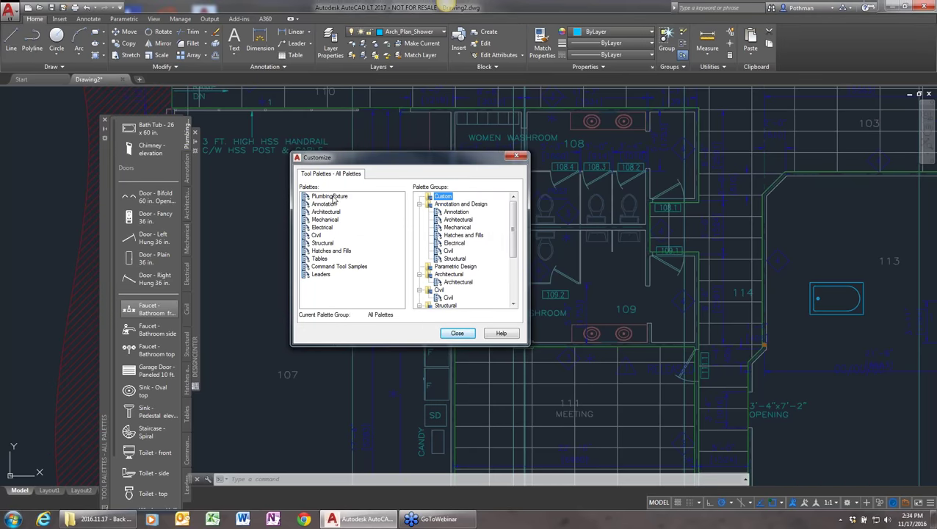
- Add the PlumbingFixture palette to the Custom group and close the Customize dialog
left_click_drag(330, 196, 443, 197)
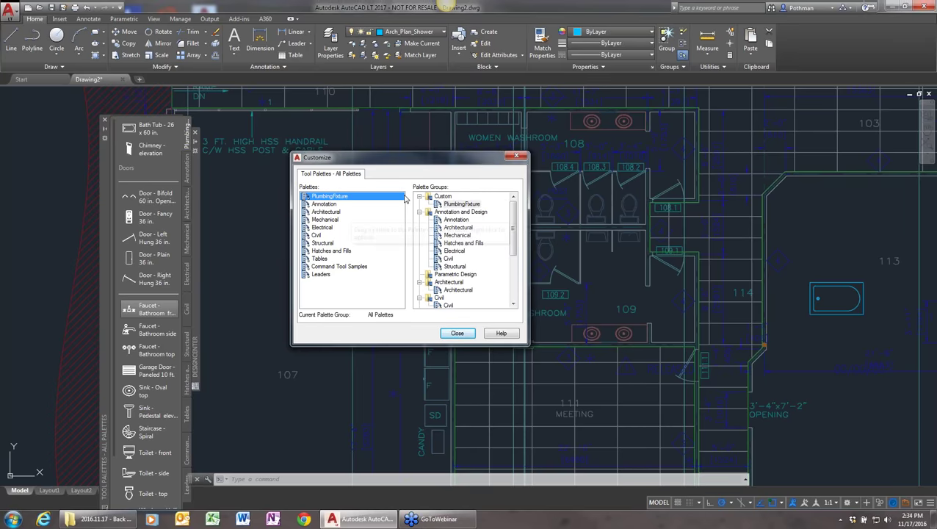
left_click(456, 334)
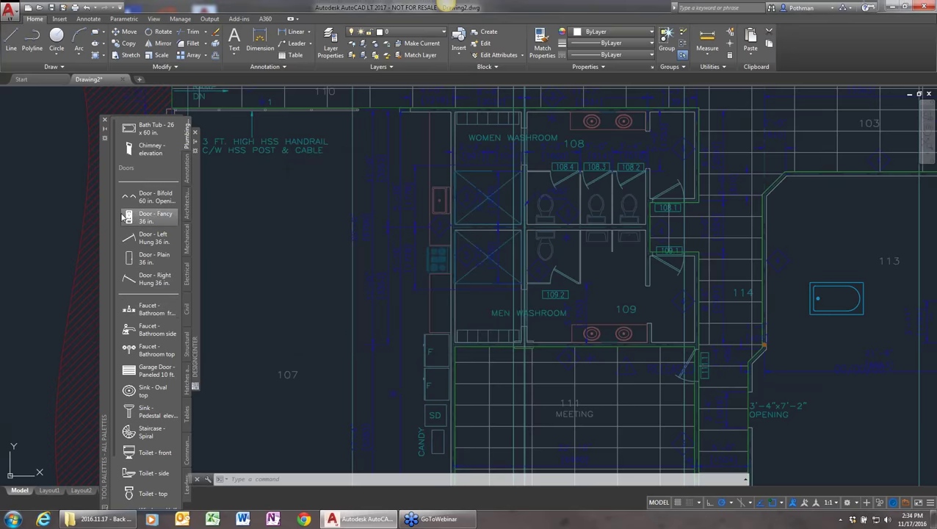
right_click(106, 192)
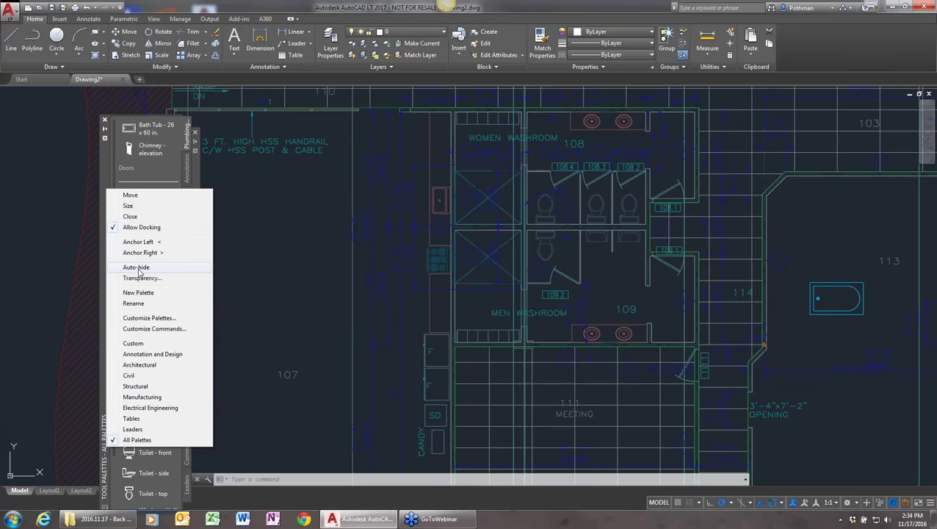
left_click(158, 227)
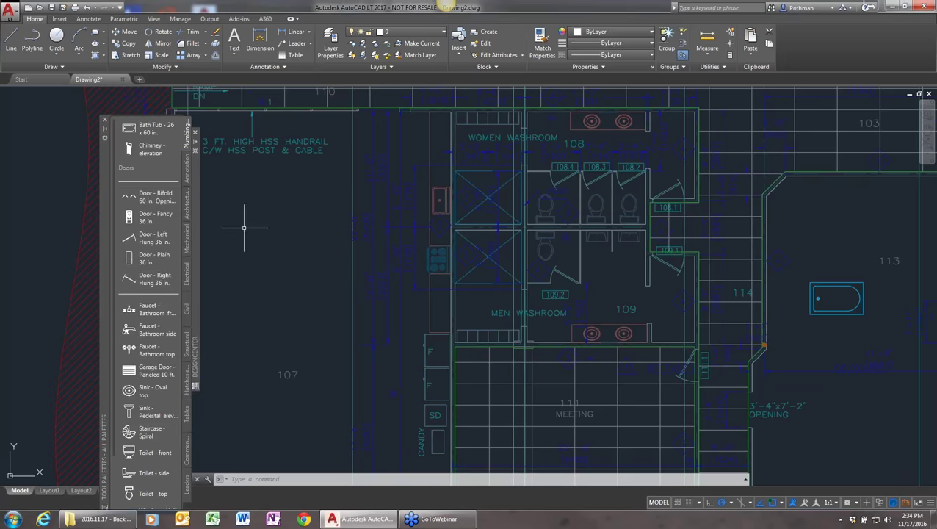
- Open DesignCenter with the ADC command and display the blocks of Home - Space Planner.dwg
type("adc")
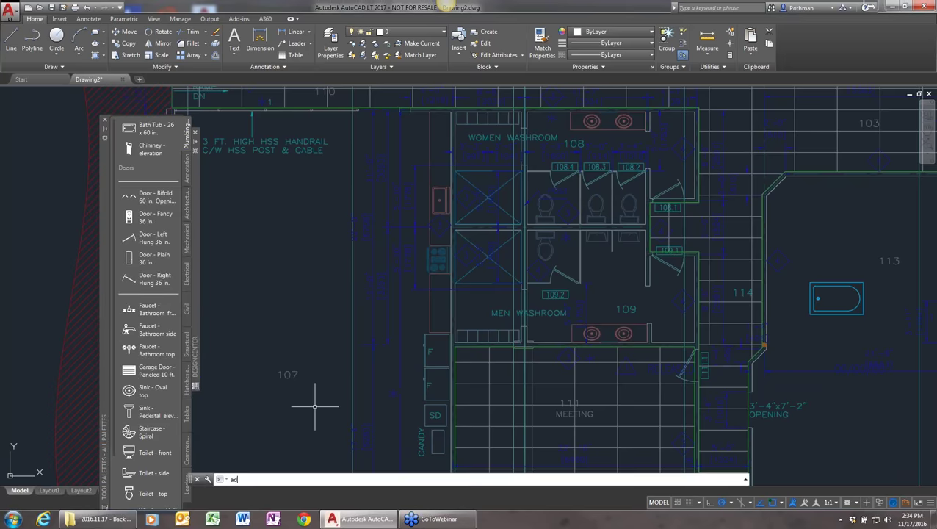
key("Return")
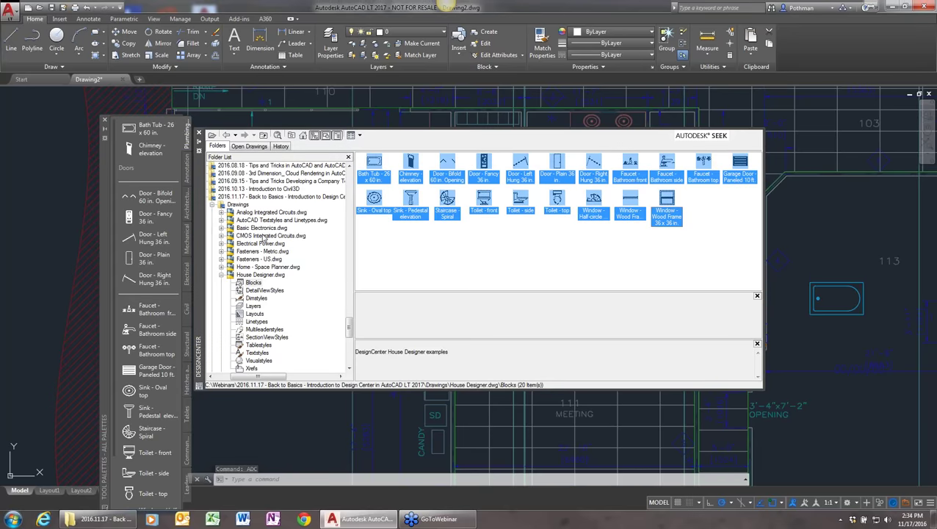
left_click(221, 274)
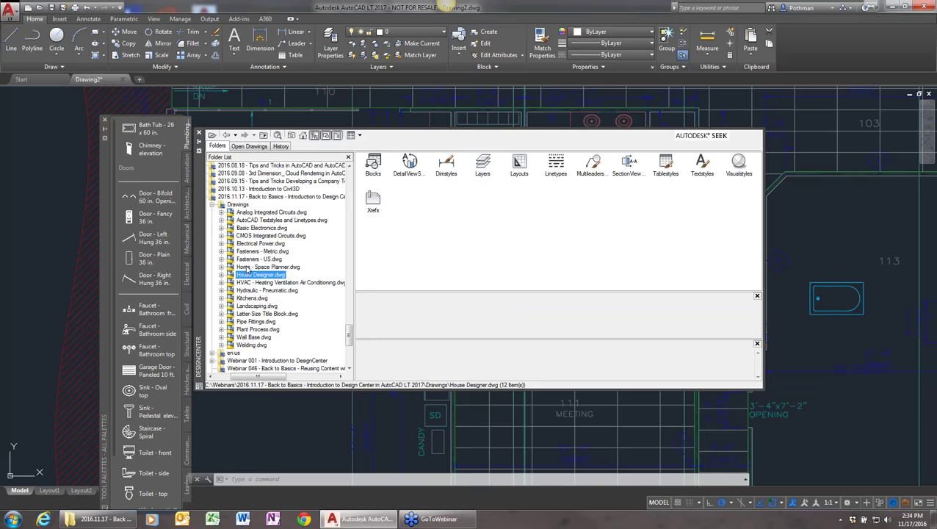
left_click(248, 267)
left_click(221, 268)
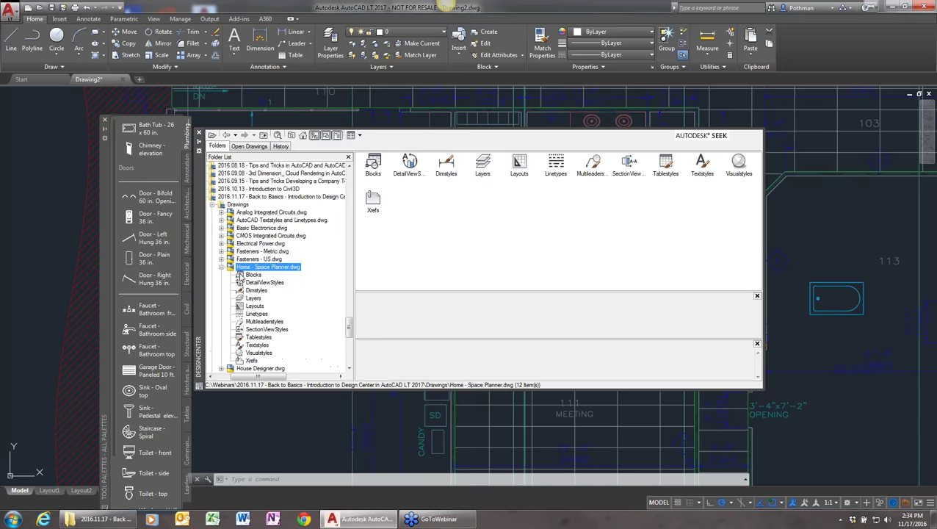
left_click(251, 275)
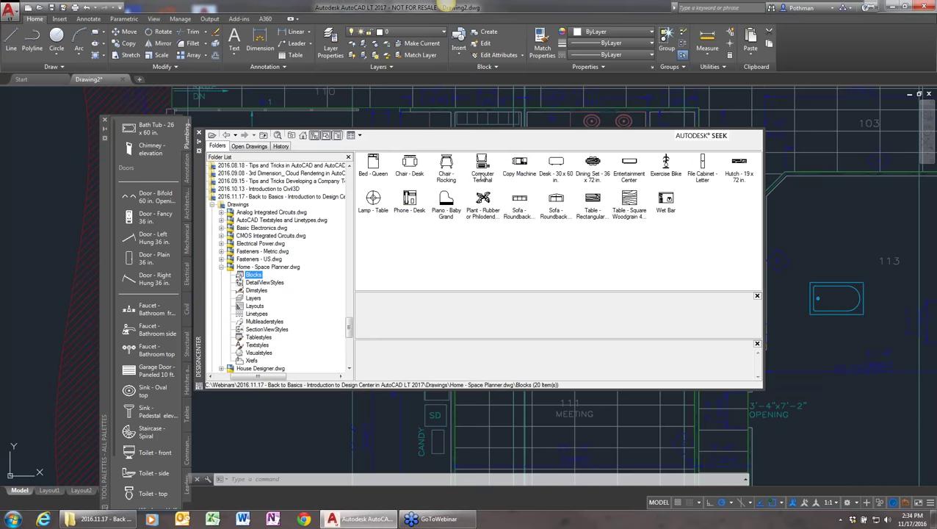
- Create a tool palette from all blocks, Bed - Queen through Wet Bar, and rename it Furniture
left_click(375, 168)
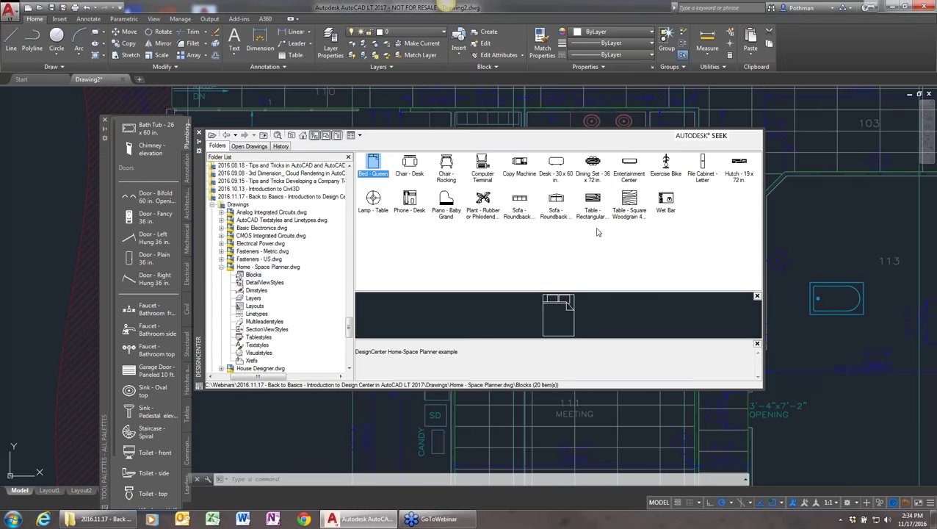
left_click(668, 206, "shift")
right_click(668, 205)
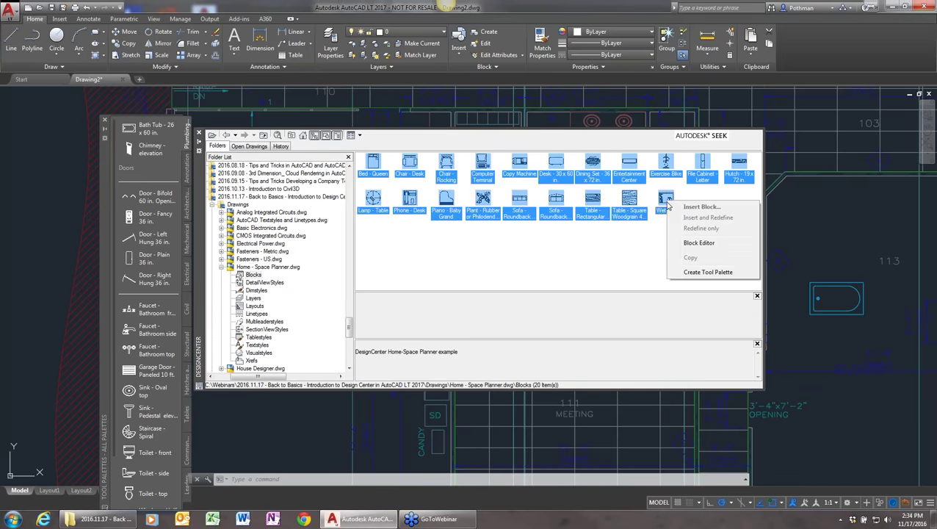
left_click(707, 273)
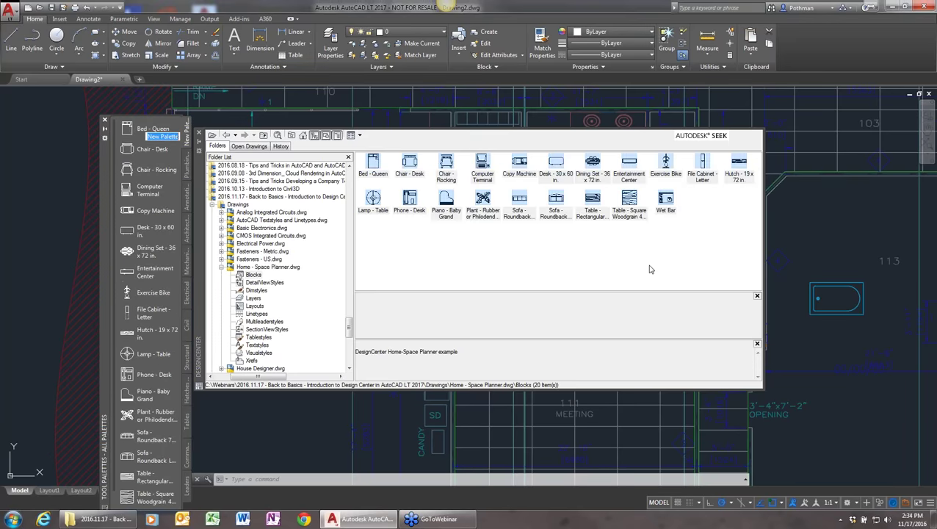
right_click(189, 142)
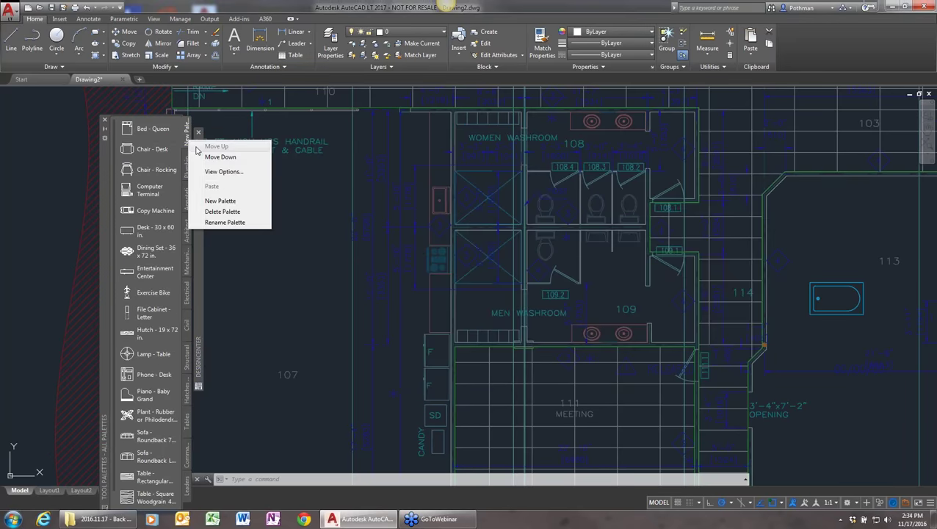
left_click(214, 222)
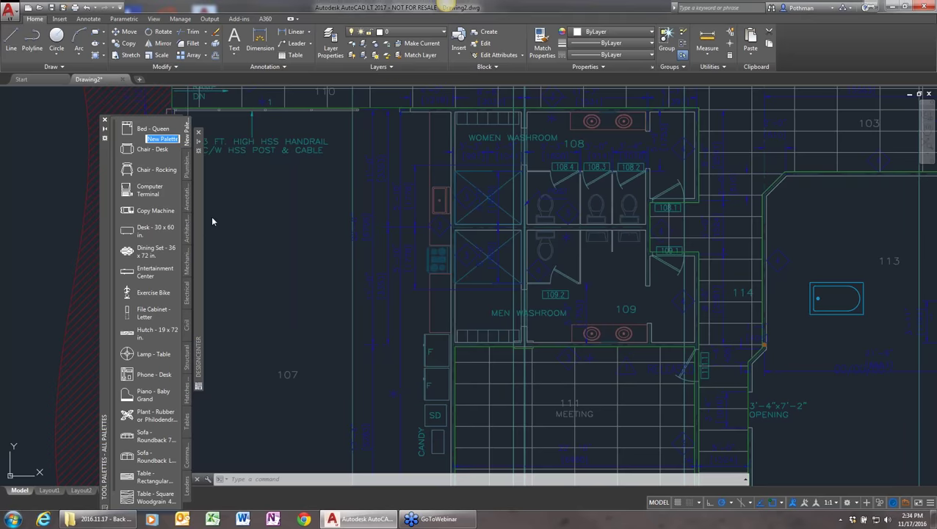
type("Furniture")
key("Return")
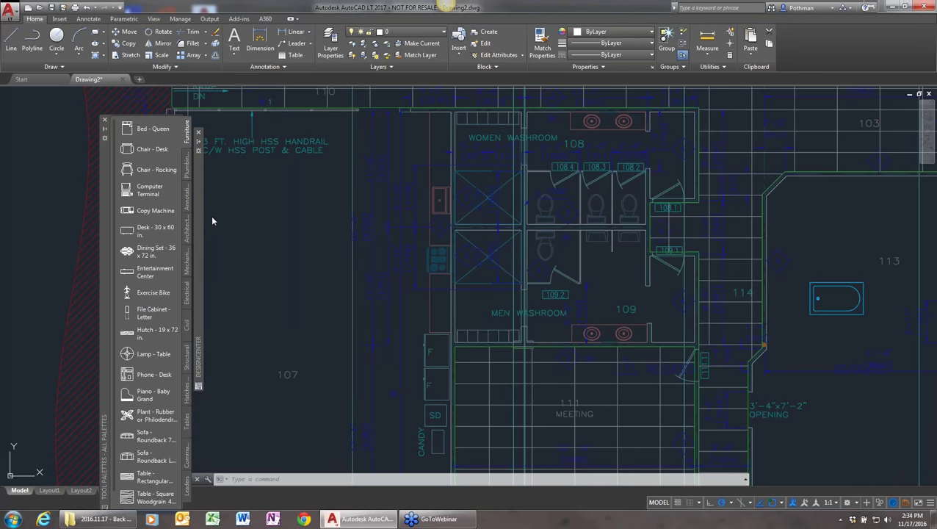
- Customize the palettes by adding the Furniture palette to the Custom group below PlumbingFixture, and close the dialog
right_click(105, 248)
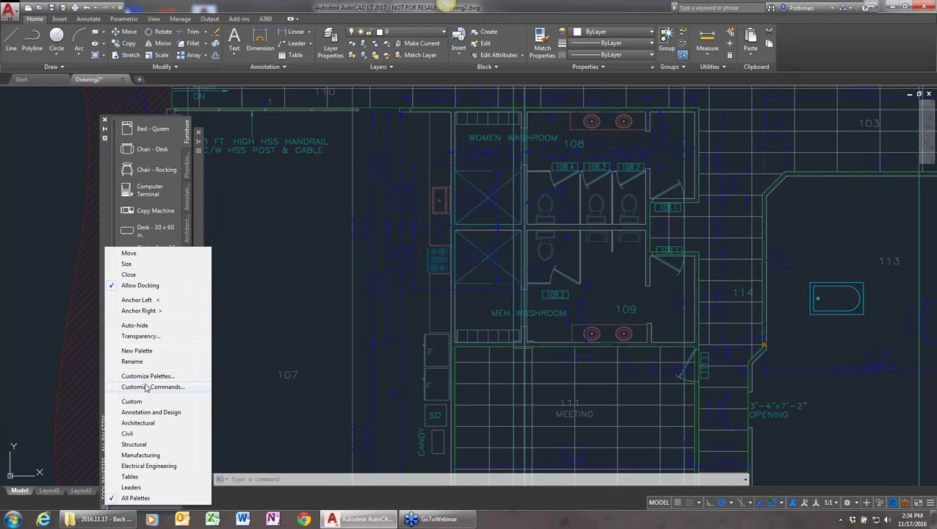
left_click(149, 376)
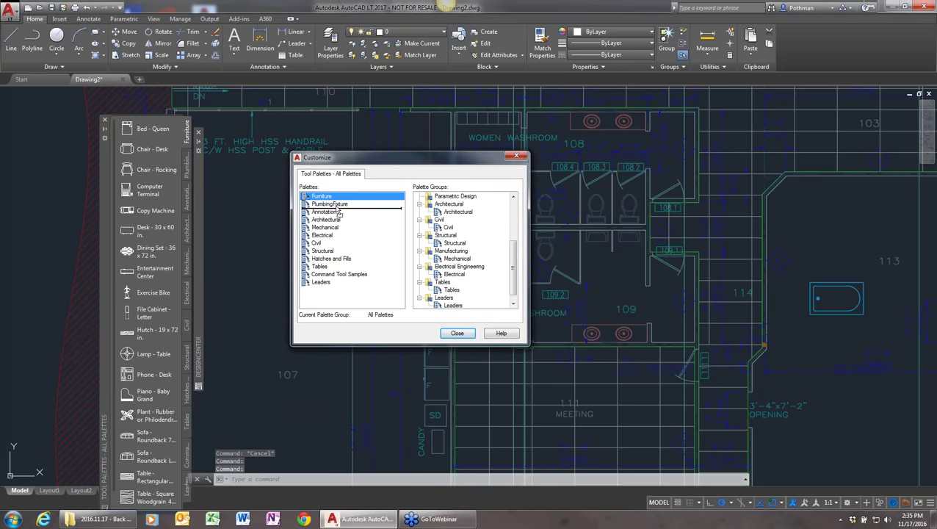
left_click_drag(511, 273, 506, 234)
scroll(507, 233, "up", 1)
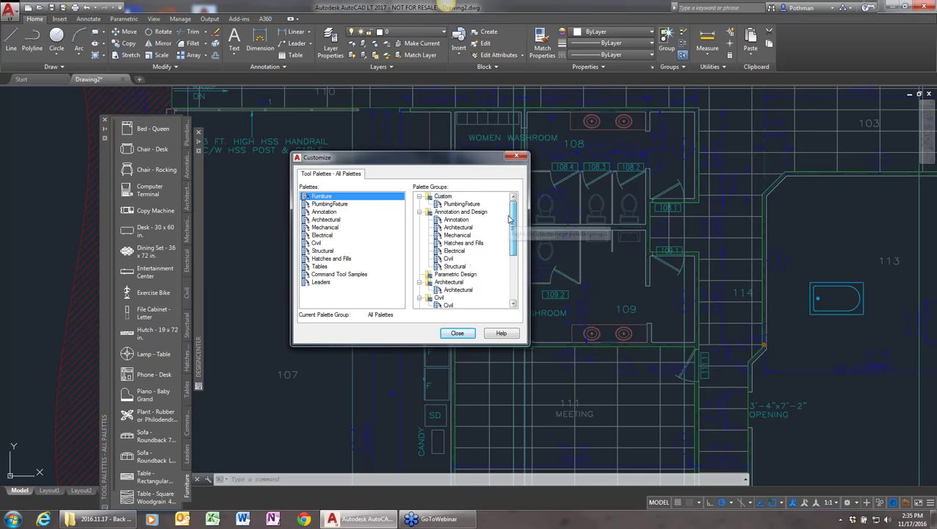
left_click_drag(324, 197, 449, 208)
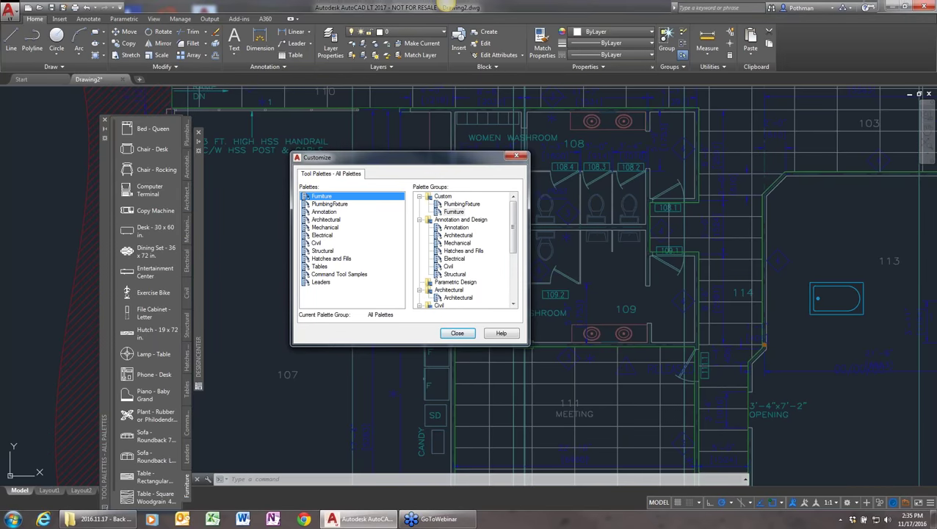
left_click(457, 333)
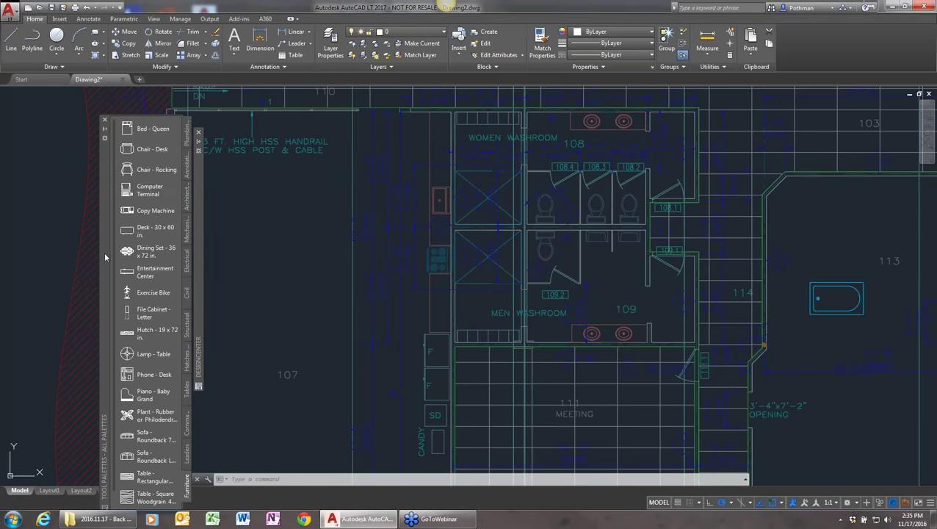
- Move the tool palettes window to the drawing's edge and switch it to the Custom group's Furniture palette
left_click_drag(104, 257, 45, 227)
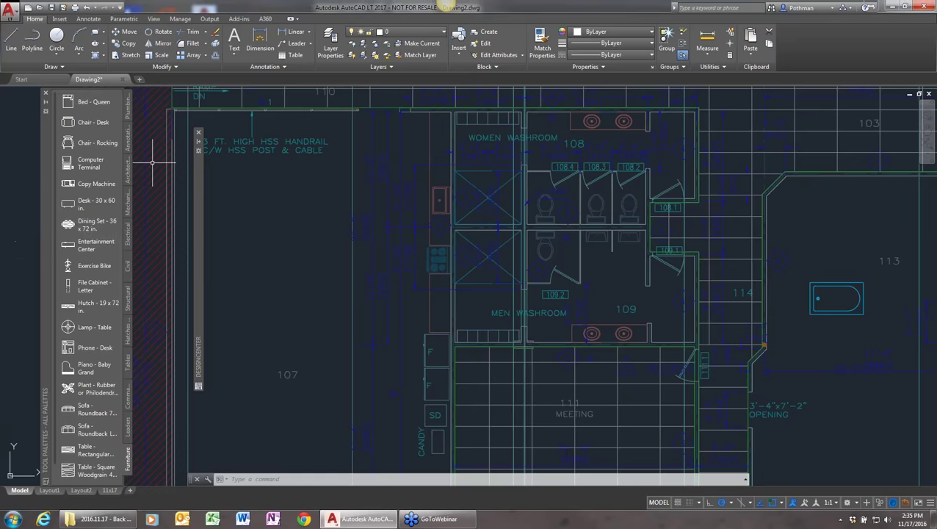
right_click(45, 222)
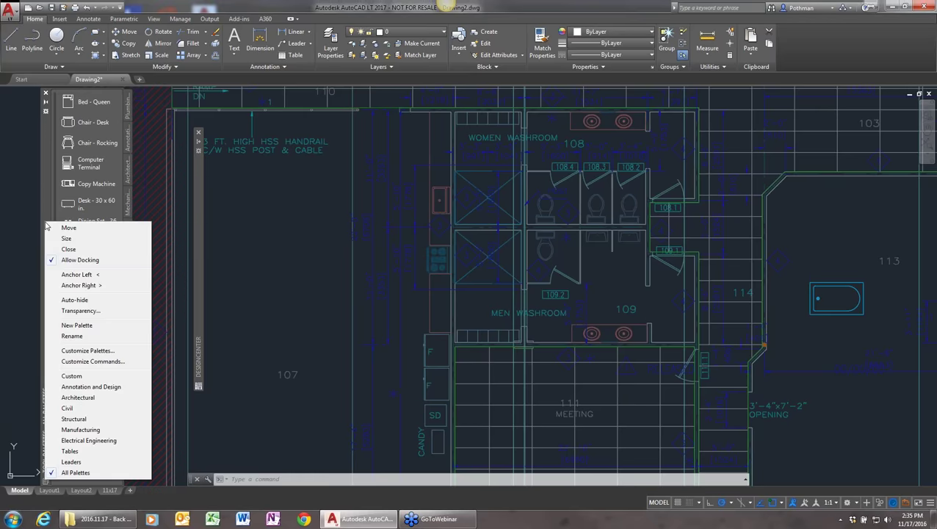
left_click(71, 376)
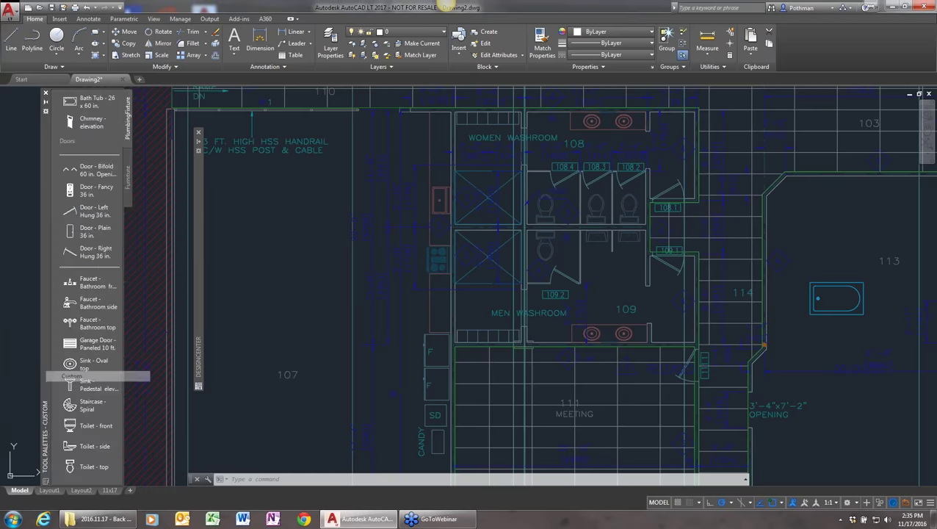
left_click(128, 171)
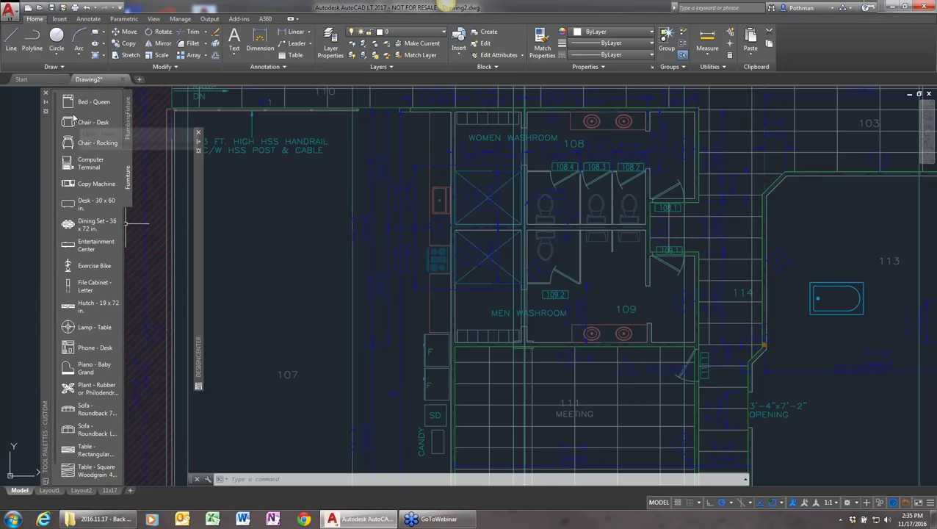
- Try to export the Custom palette group as the palette group file Custom.xpg
right_click(46, 203)
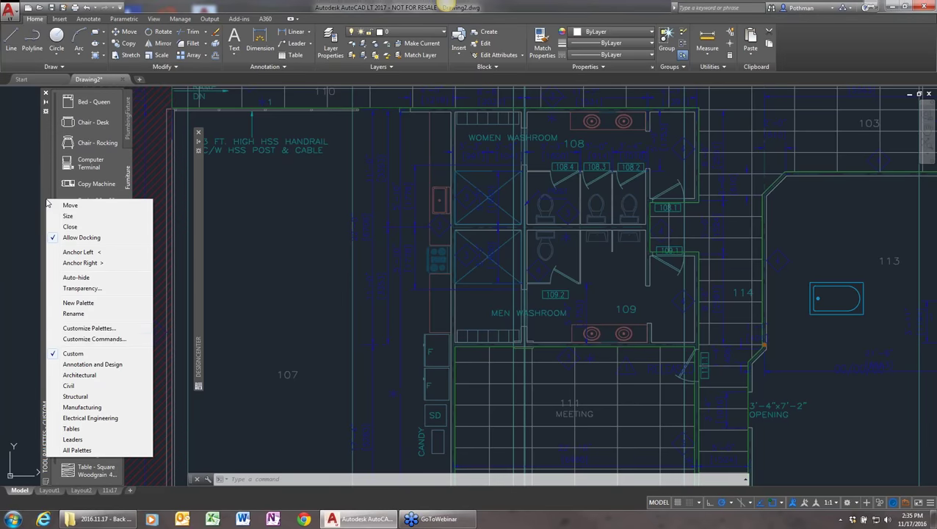
left_click(77, 327)
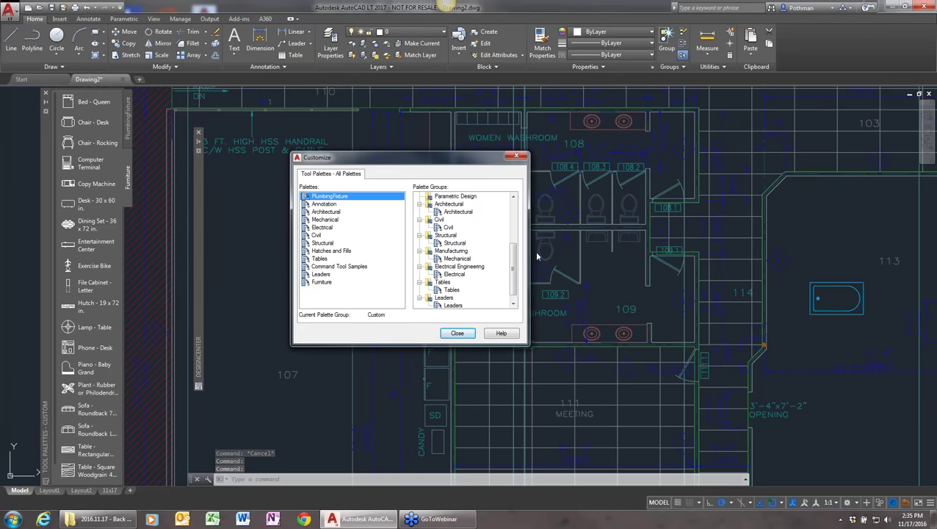
left_click(513, 196)
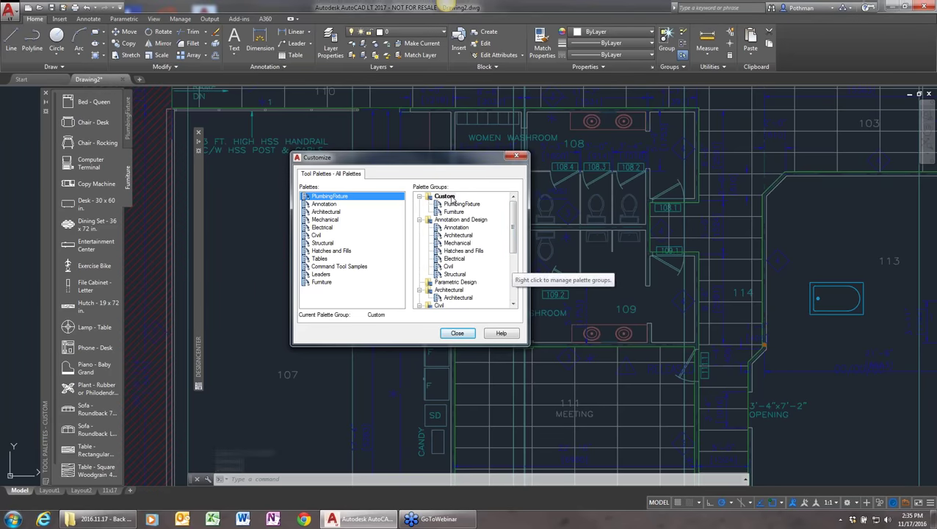
right_click(451, 198)
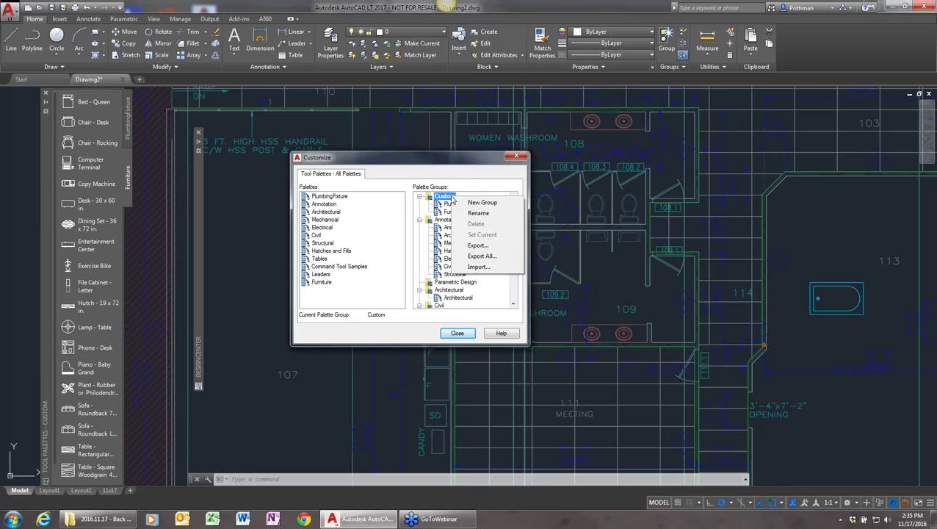
left_click(478, 245)
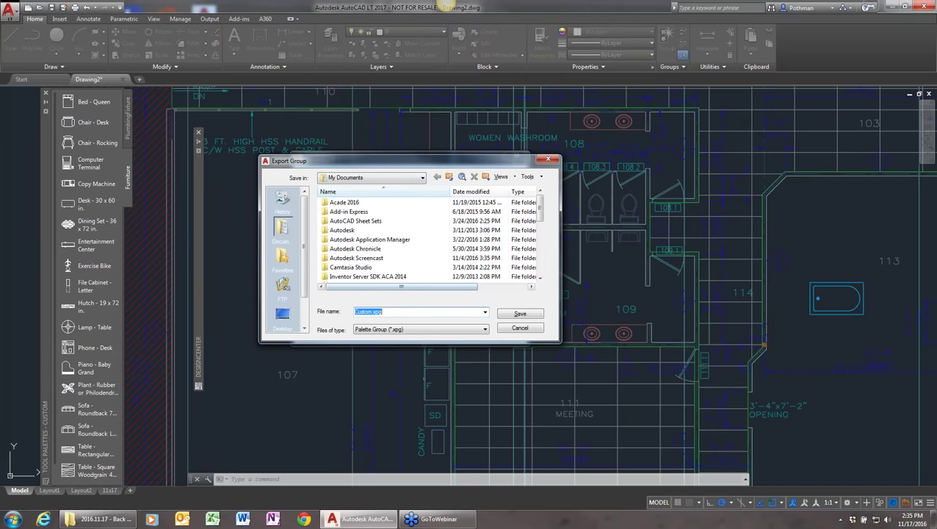
left_click(518, 327)
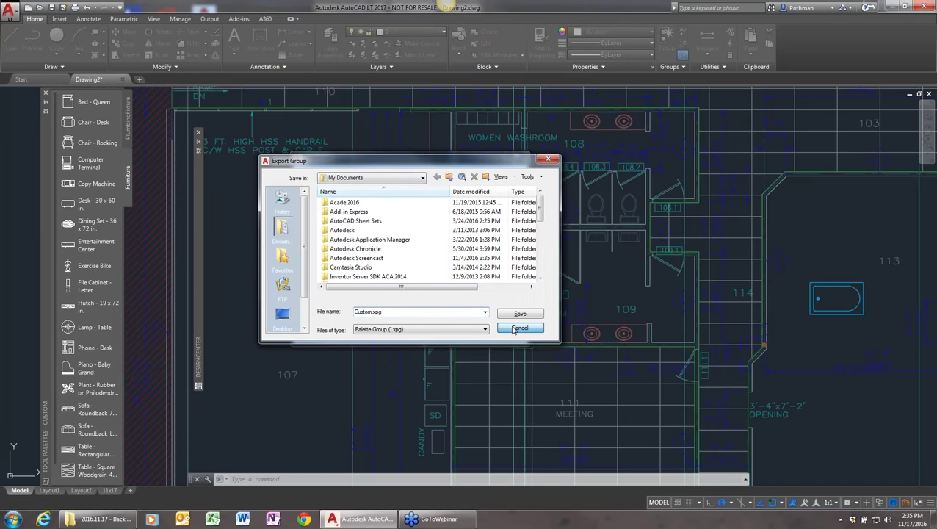
- Dismiss the palette group export and view the tool properties of Bed - Queen on the Furniture palette
left_click(457, 333)
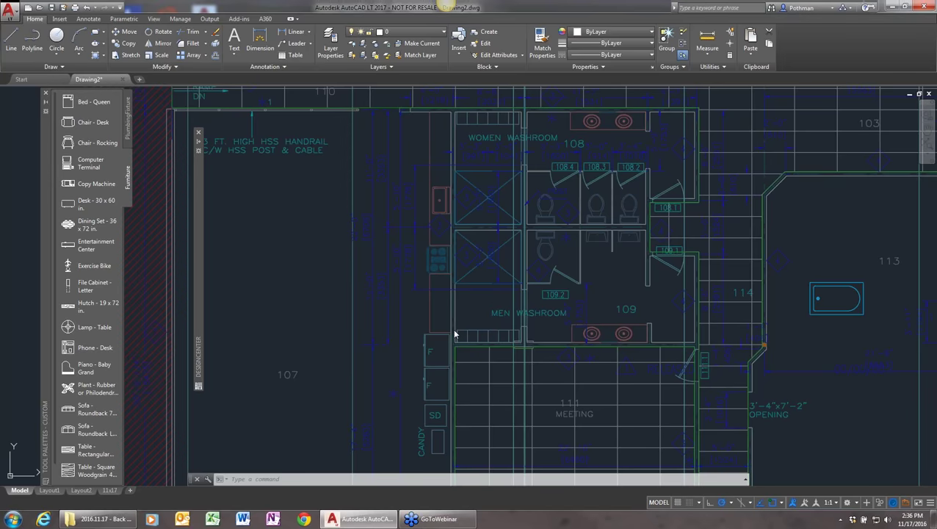
right_click(95, 107)
left_click(123, 209)
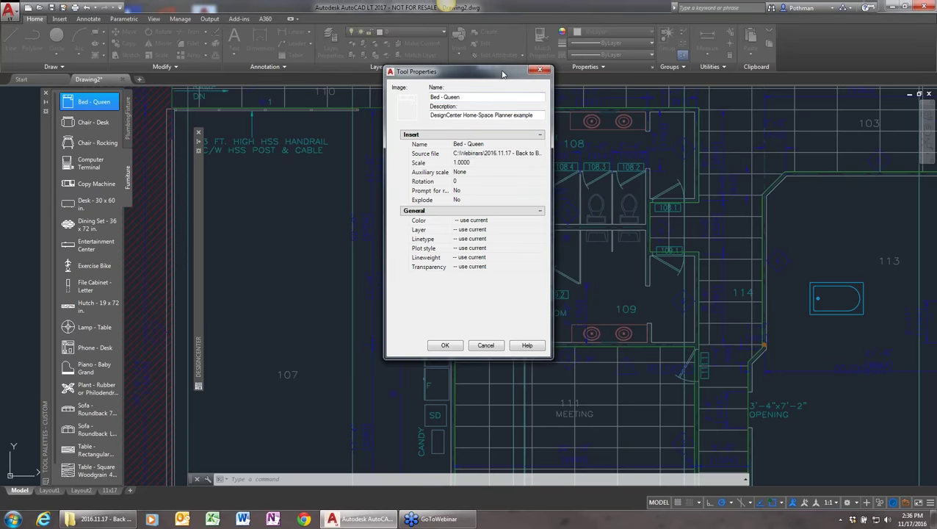
left_click(541, 69)
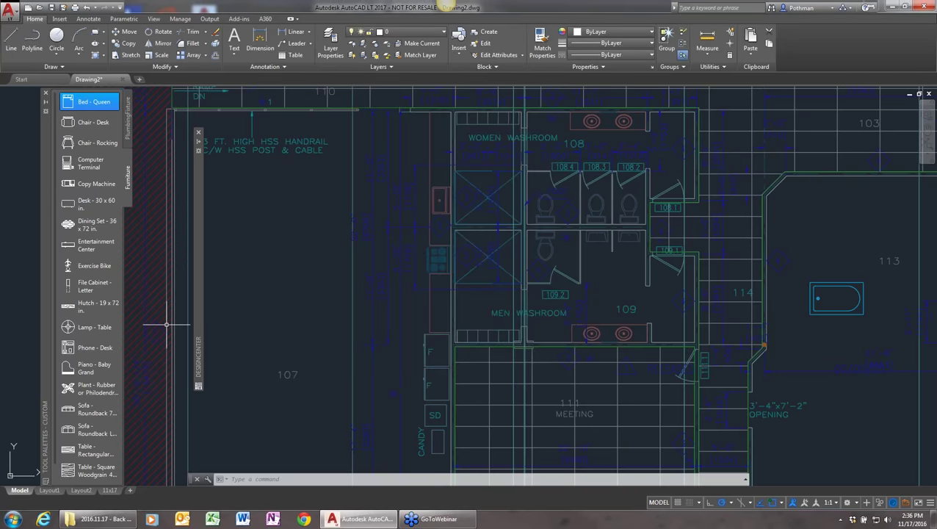
- Collapse Home - Space Planner.dwg in DesignCenter, expand Wall Base.dwg and display its Layers
mouse_move(195, 324)
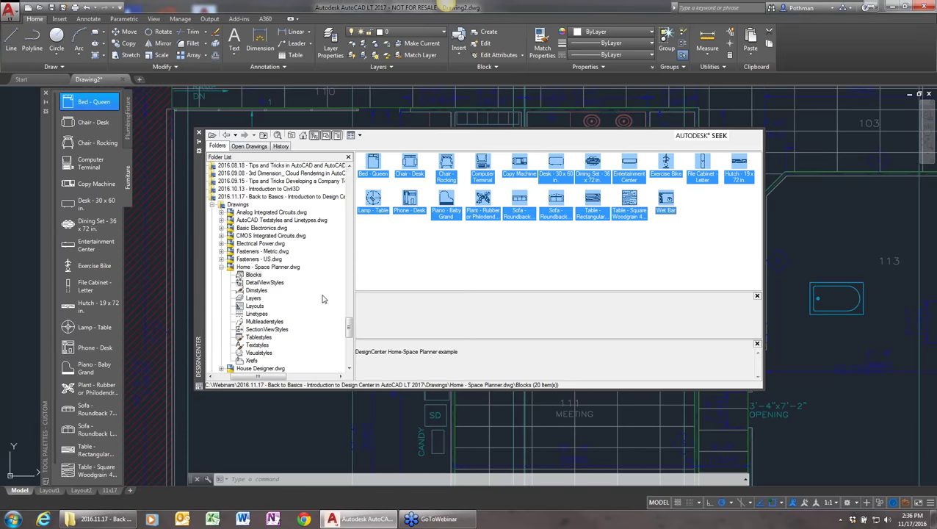
left_click(221, 267)
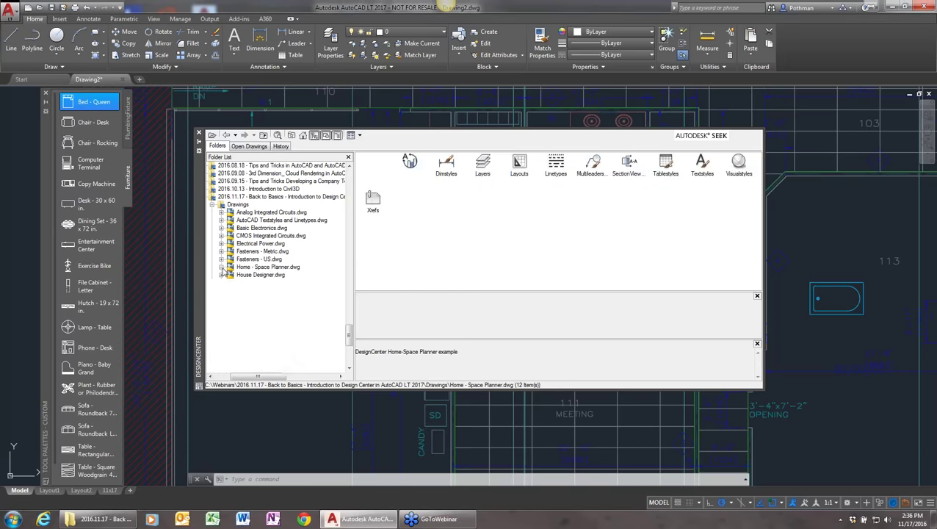
left_click(239, 337)
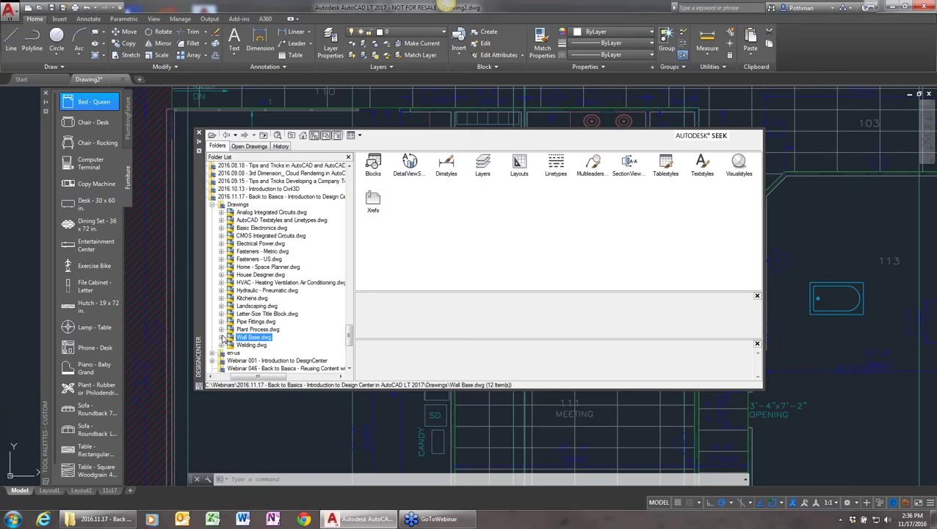
left_click(221, 337)
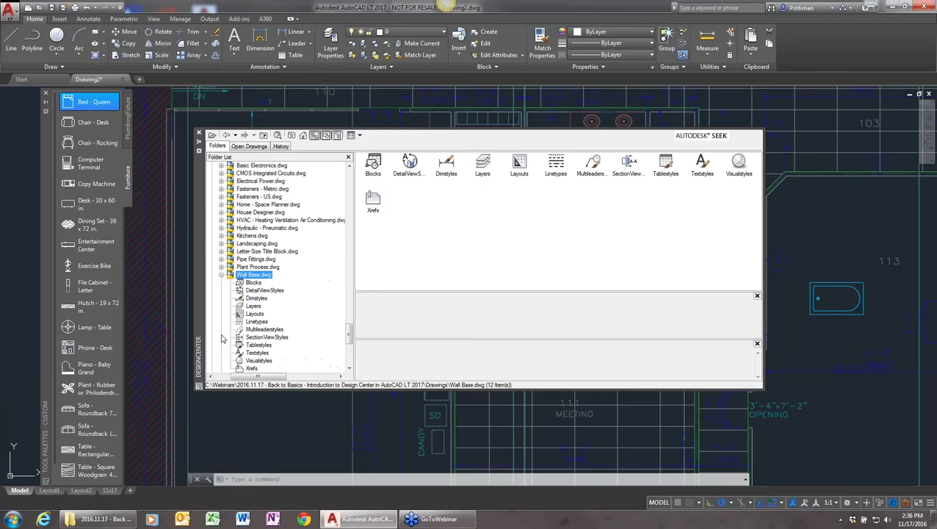
left_click(253, 306)
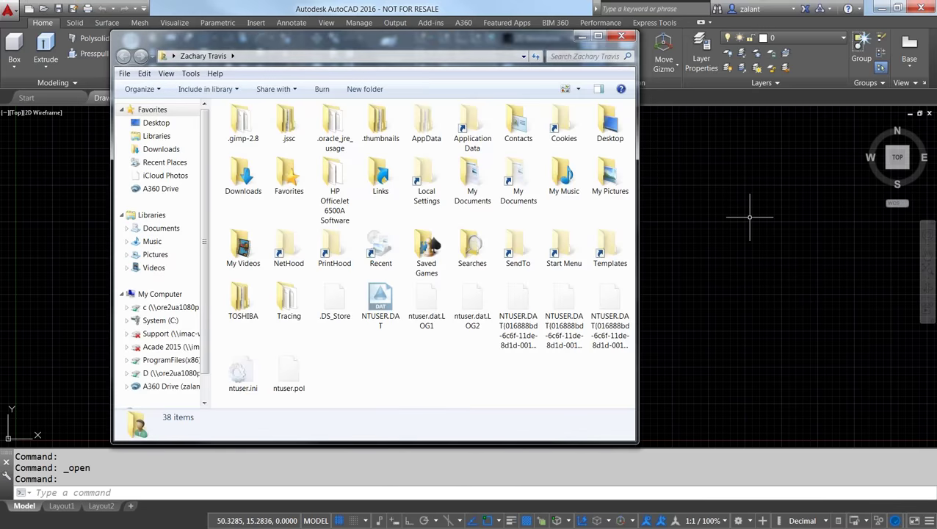
- Open the My Documents folder of the profile in Windows Explorer and check the options for the Documents library
double_click(463, 178)
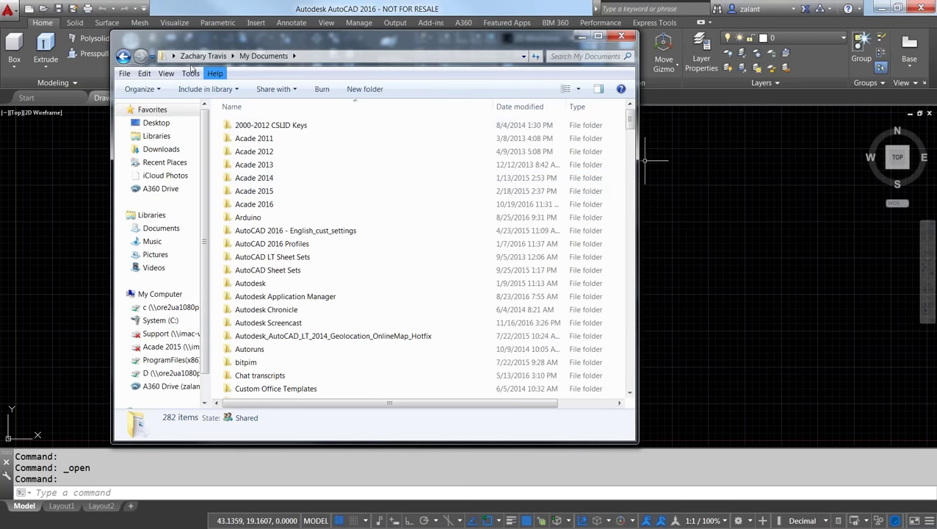
right_click(160, 233)
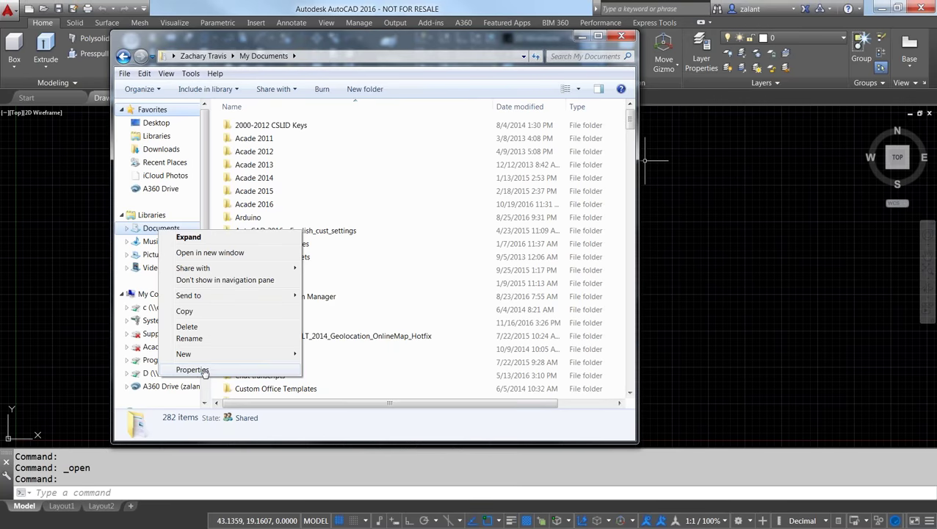
left_click(630, 116)
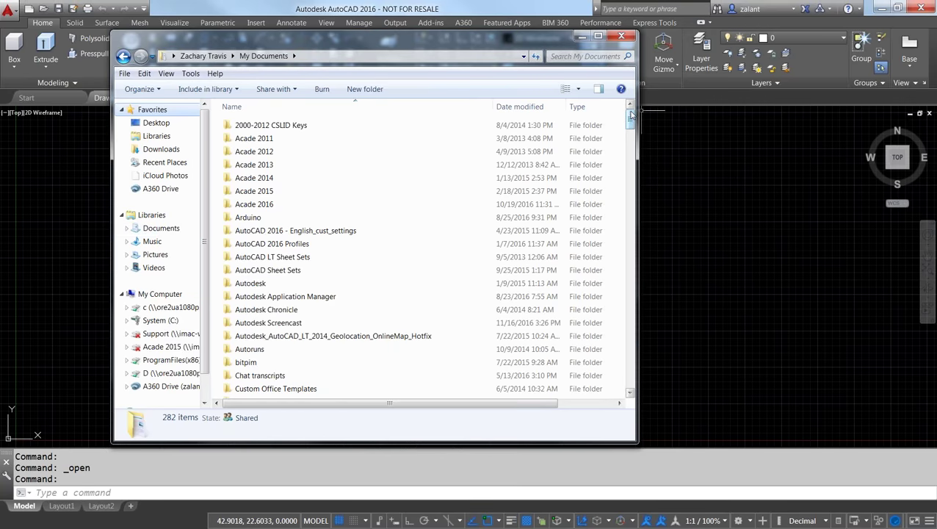
- View the library locations in the Documents library's properties, then close the properties and Windows Explorer
left_click(154, 215)
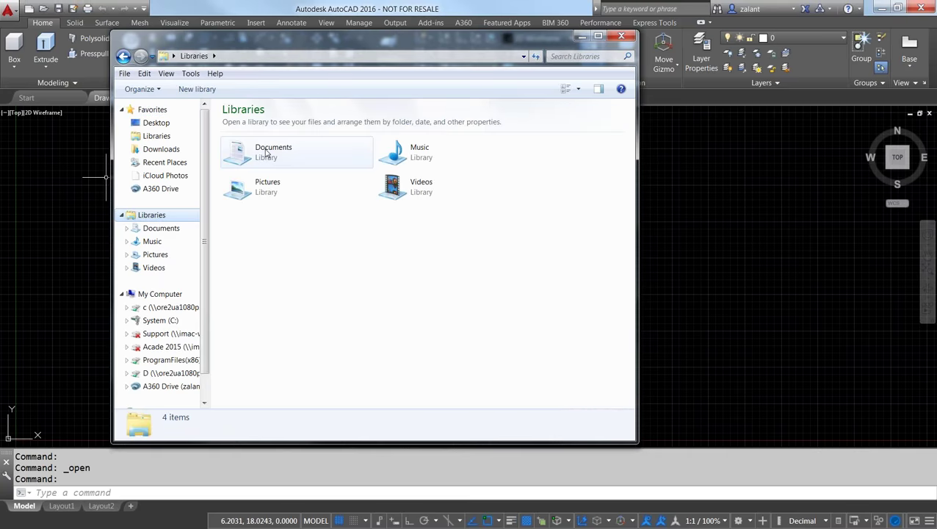
left_click(266, 153)
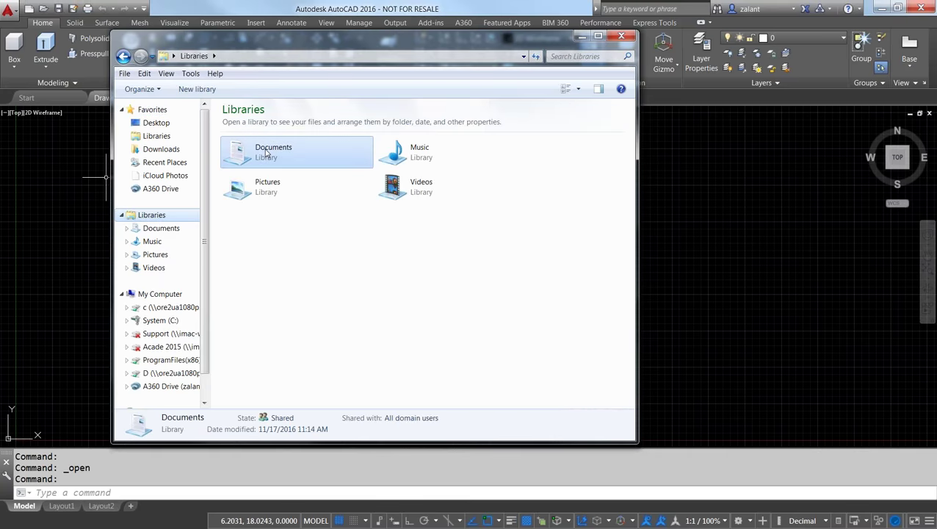
right_click(266, 153)
left_click(308, 281)
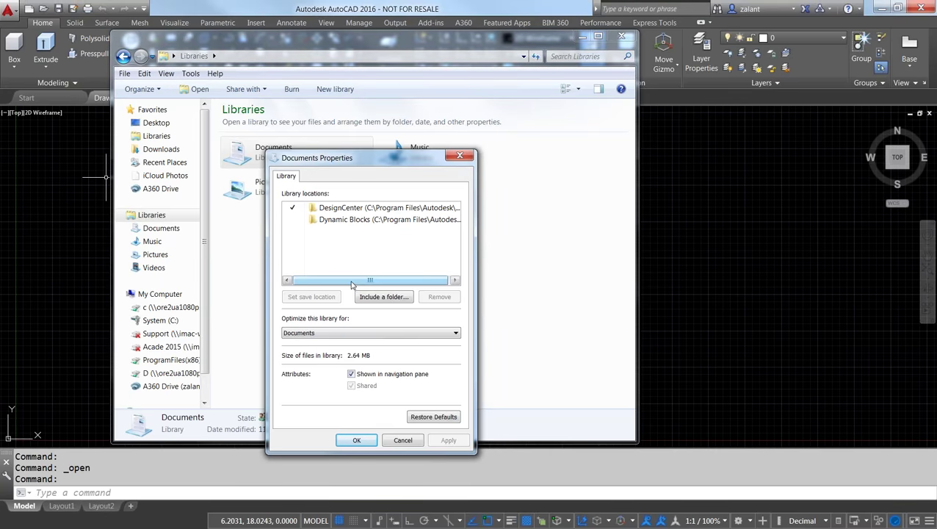
left_click(401, 440)
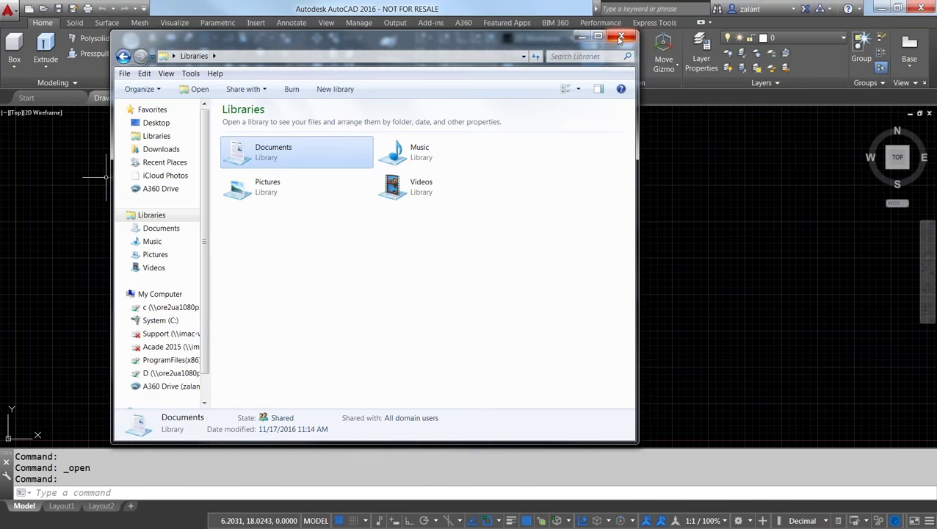
left_click(620, 38)
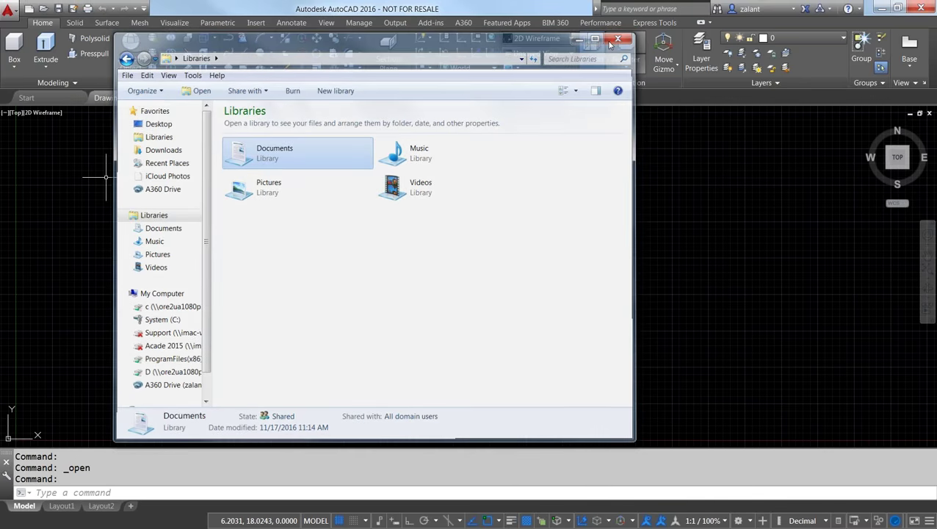
- Open DesignCenter and collapse the folder tree from Mechanical Sample up through Autodesk to Program Files
key("ctrl+2")
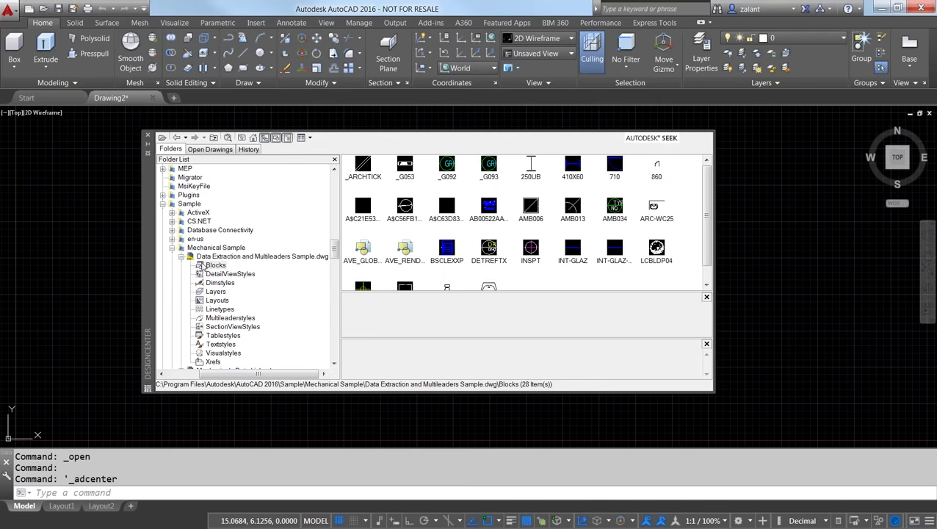
left_click(172, 250)
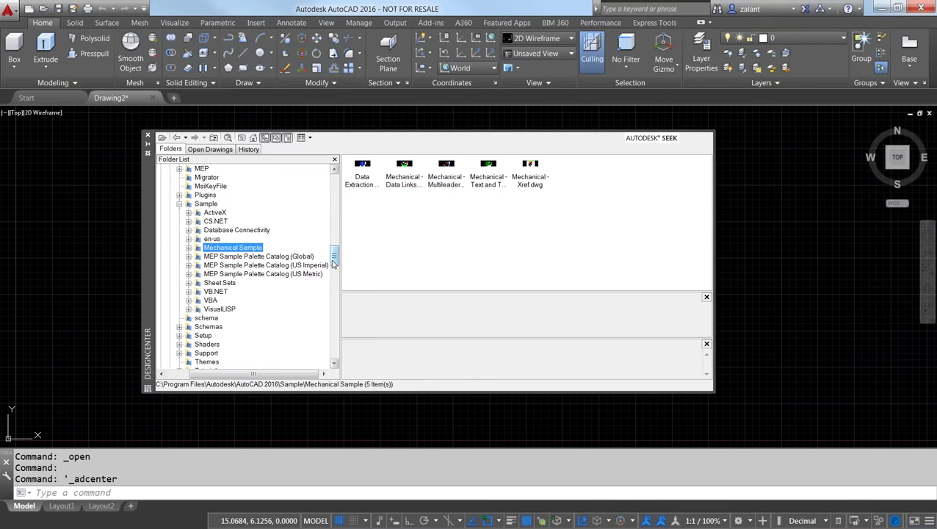
left_click_drag(333, 263, 333, 250)
key("Left")
key("Left")
key("Left")
key("Left")
key("Left")
key("Left")
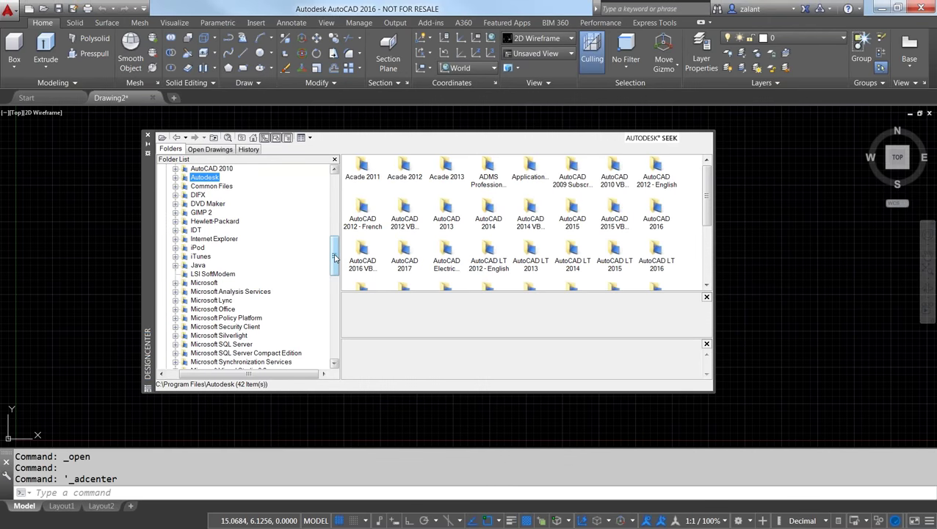
scroll(168, 323, "up", 7)
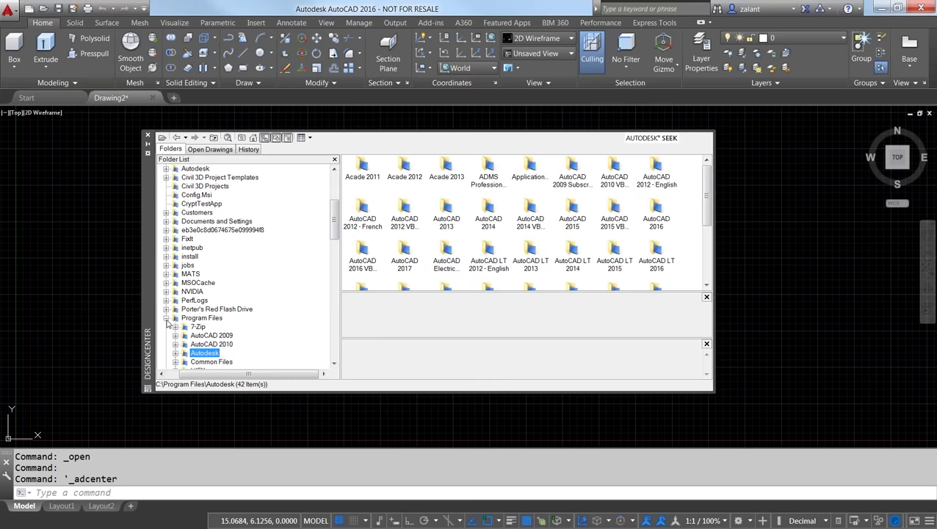
left_click(167, 320)
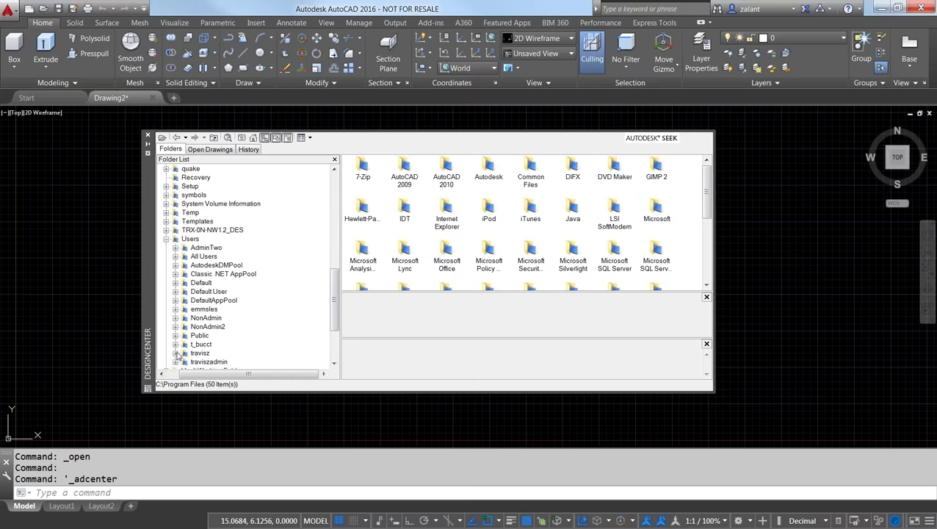
- Browse the contents of the Documents folder under the profile in Users, then close DesignCenter
scroll(199, 253, "down", 5)
left_click(199, 256)
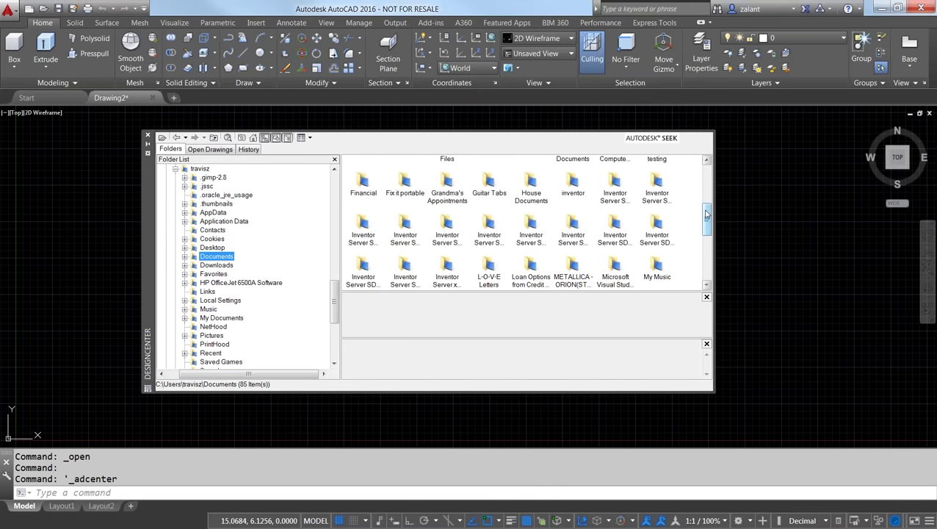
scroll(705, 224, "down", 1)
left_click_drag(705, 224, 161, 140)
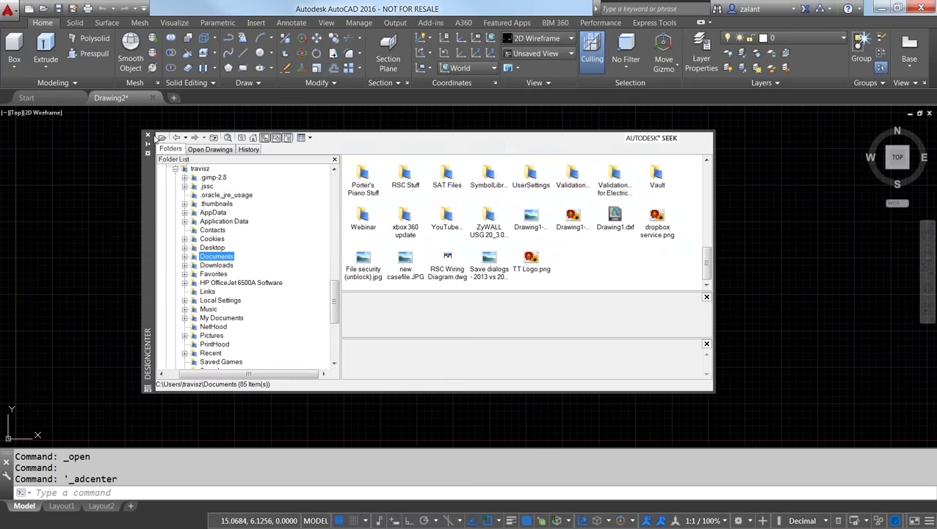
left_click(148, 136)
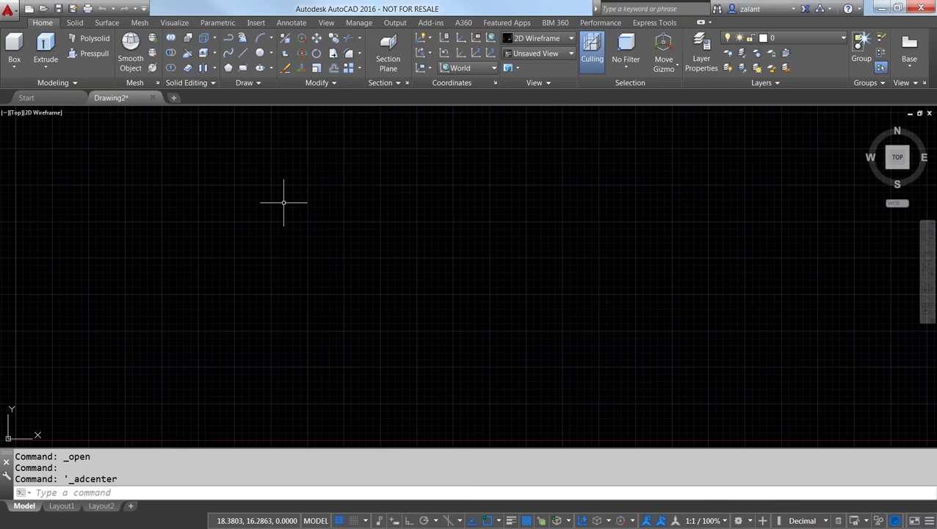
- Reopen DesignCenter, compare its Folders, Open Drawings and History views, and expand Drawing2.dwg among the open drawings
key("ctrl+2")
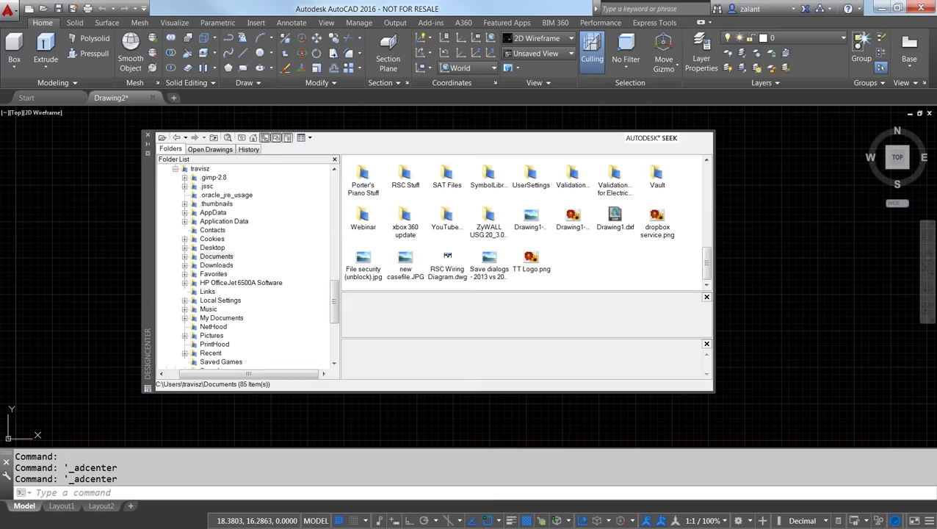
left_click(209, 150)
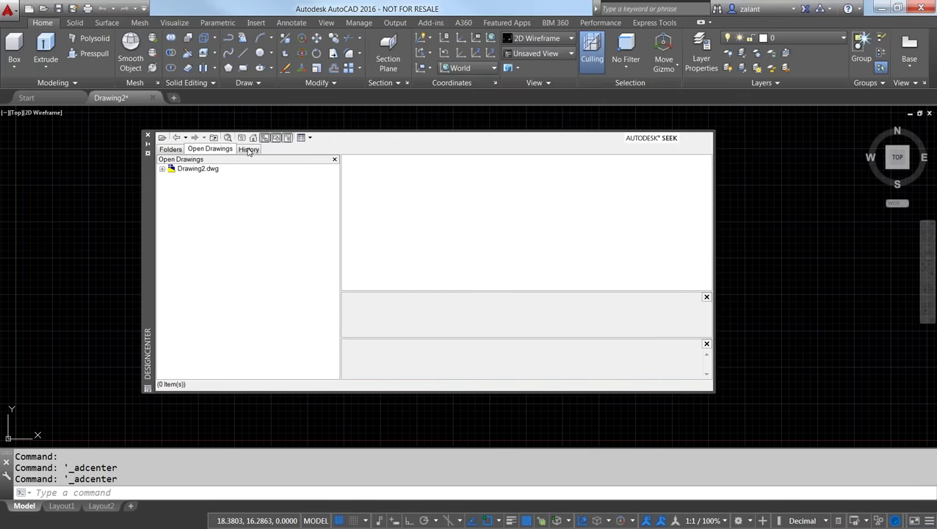
left_click(171, 150)
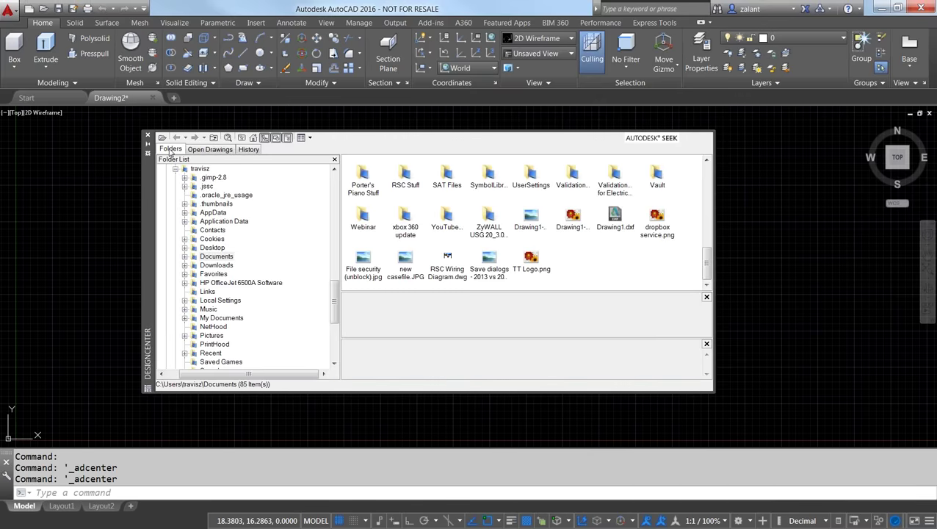
left_click(207, 150)
left_click(247, 150)
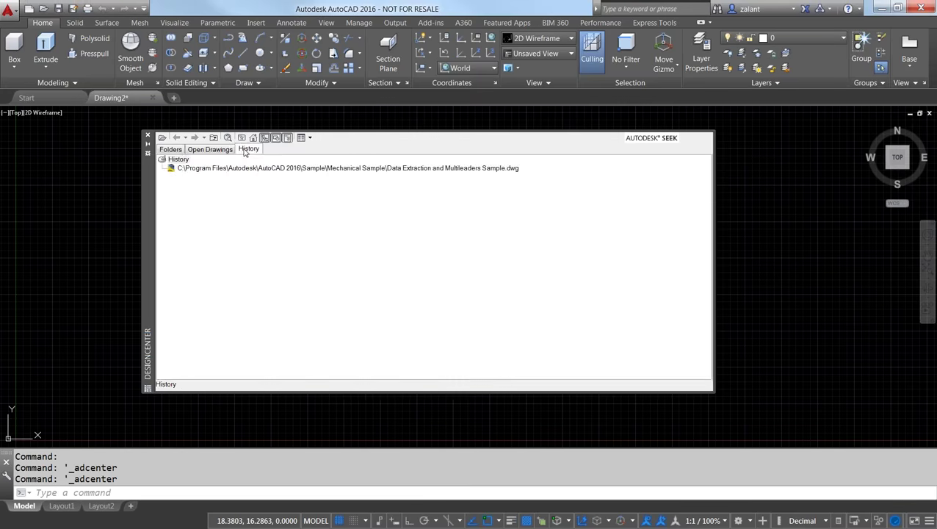
left_click(170, 150)
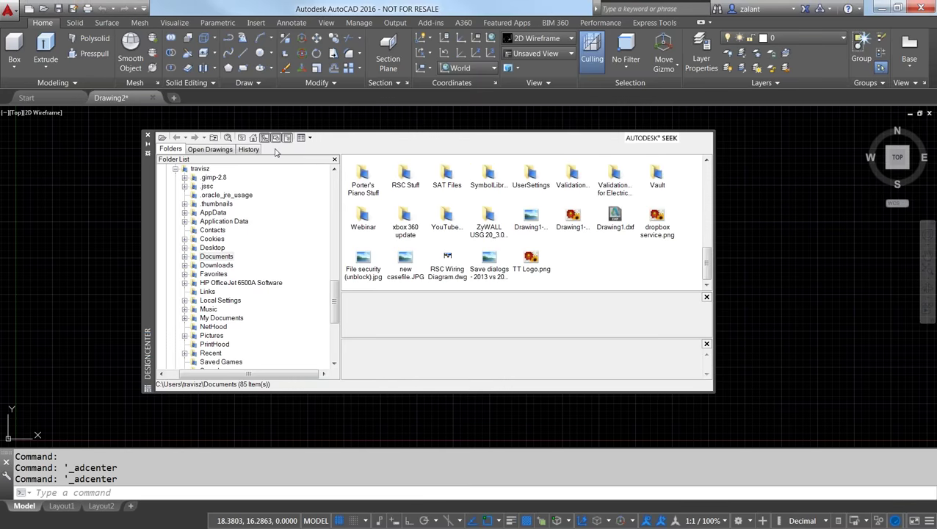
left_click(223, 151)
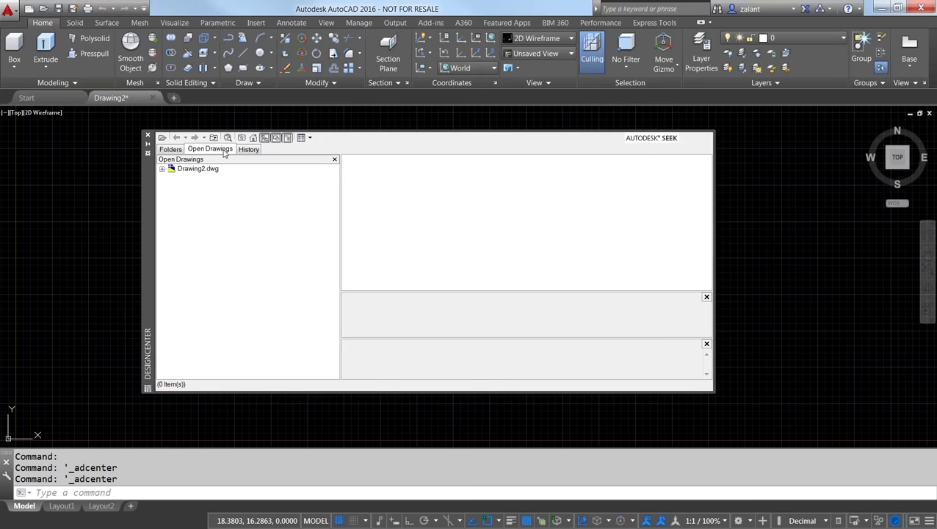
left_click(170, 150)
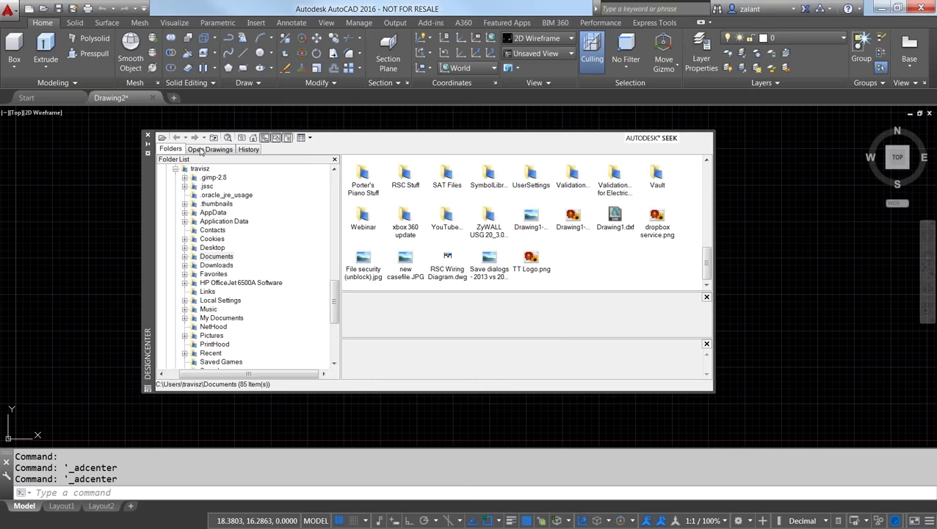
left_click(200, 150)
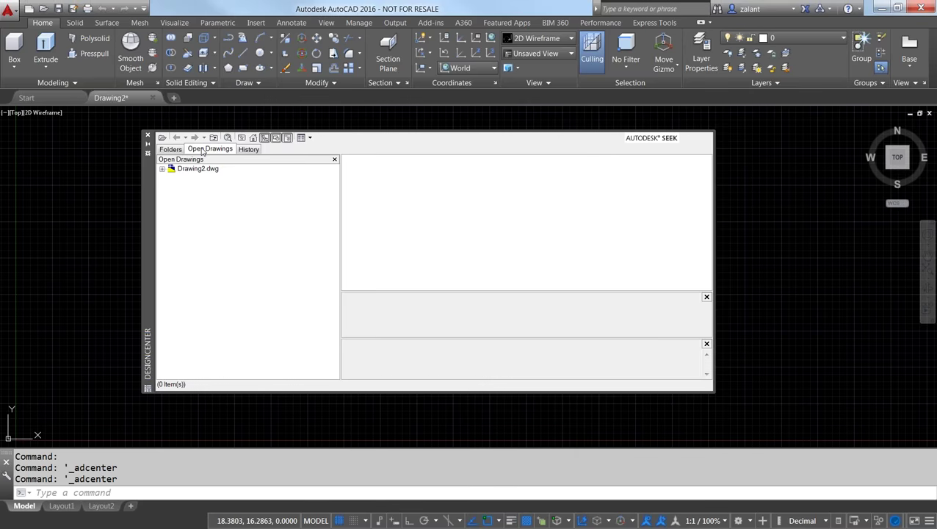
left_click(162, 171)
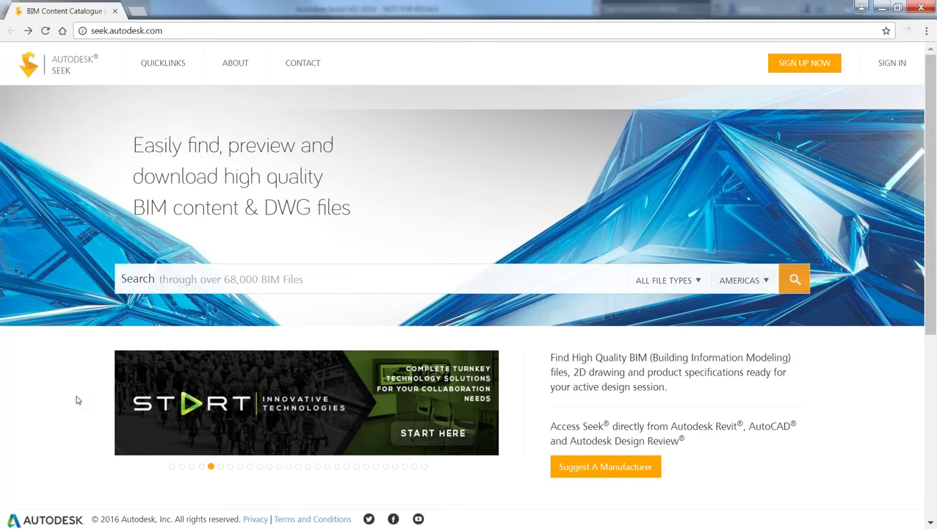
- Browse the Autodesk Seek website's home page in the browser down to the Building categories under Browse BIM Files
scroll(76, 400, "down", 1)
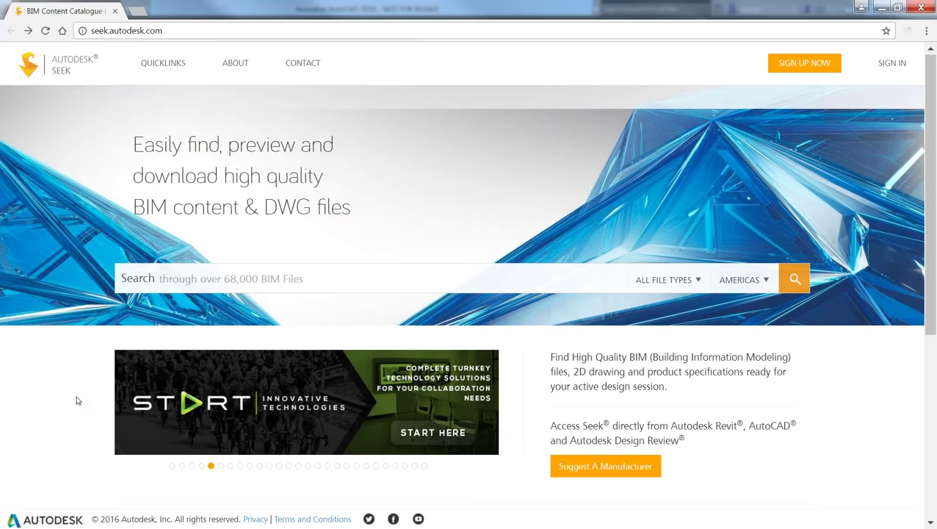
scroll(76, 400, "down", 3)
scroll(77, 384, "down", 1)
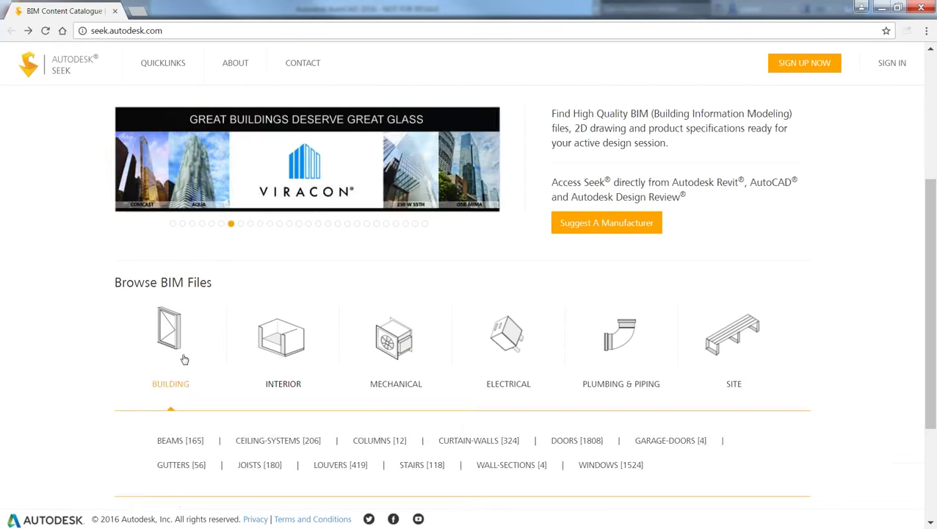
- Open the Chairs results from the Interior category under Browse BIM Files and check the available sort options
mouse_move(287, 339)
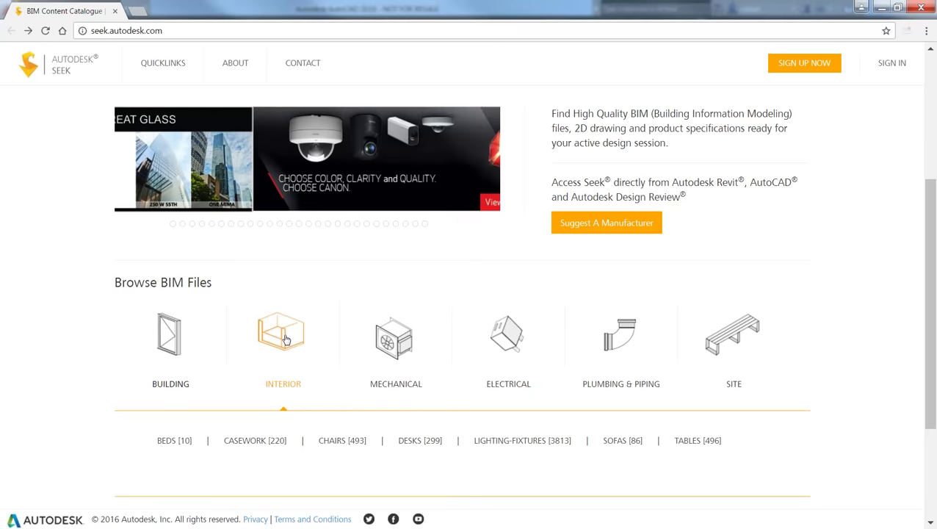
left_click(337, 444)
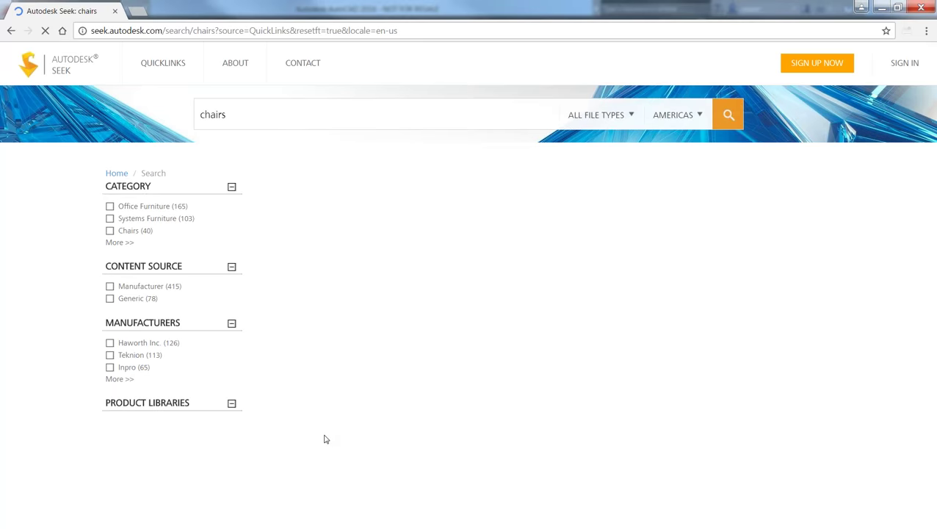
left_click(814, 212)
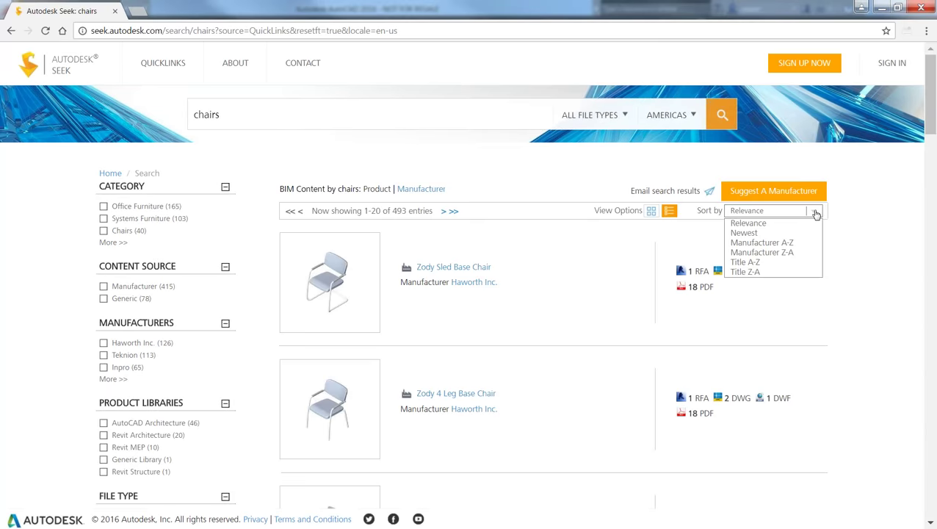
left_click(815, 212)
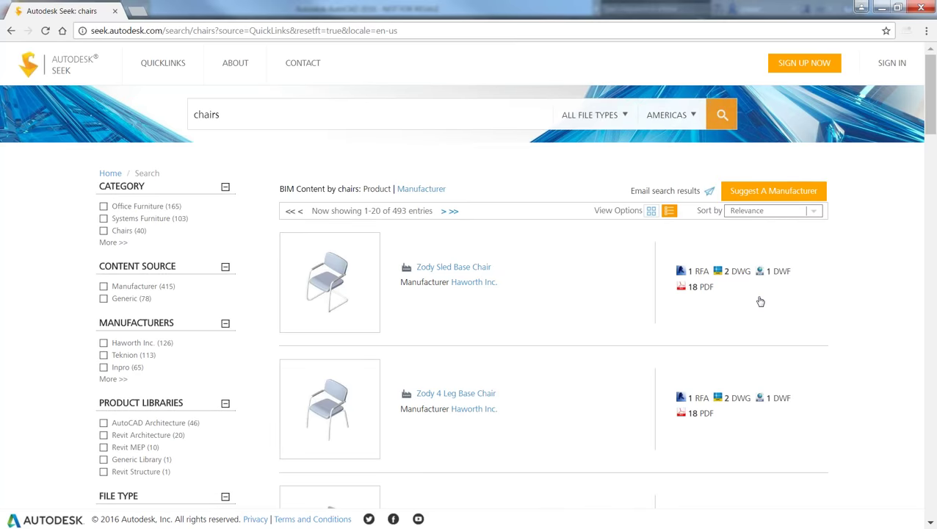
- Examine the chair results' enlarged previews and downloadable file formats from Zody Sled Base Chair down to Caper Stacking Chair and Multitask Chair
scroll(760, 301, "down", 1)
scroll(761, 301, "down", 1)
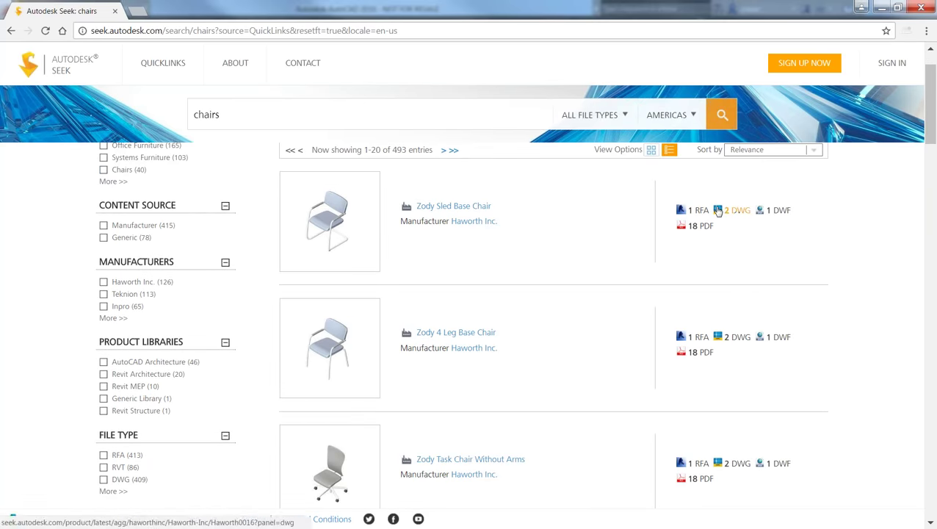
mouse_move(335, 224)
mouse_move(331, 349)
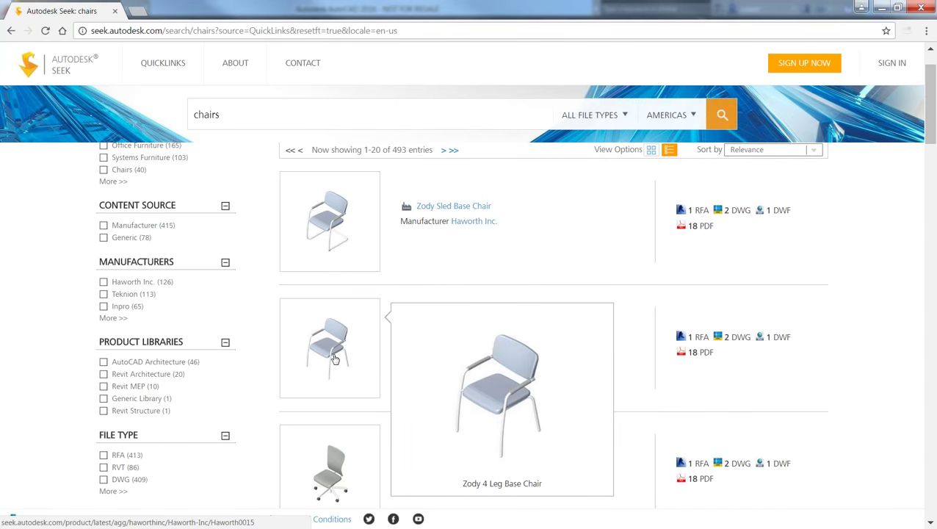
scroll(334, 358, "down", 1)
scroll(812, 330, "down", 2)
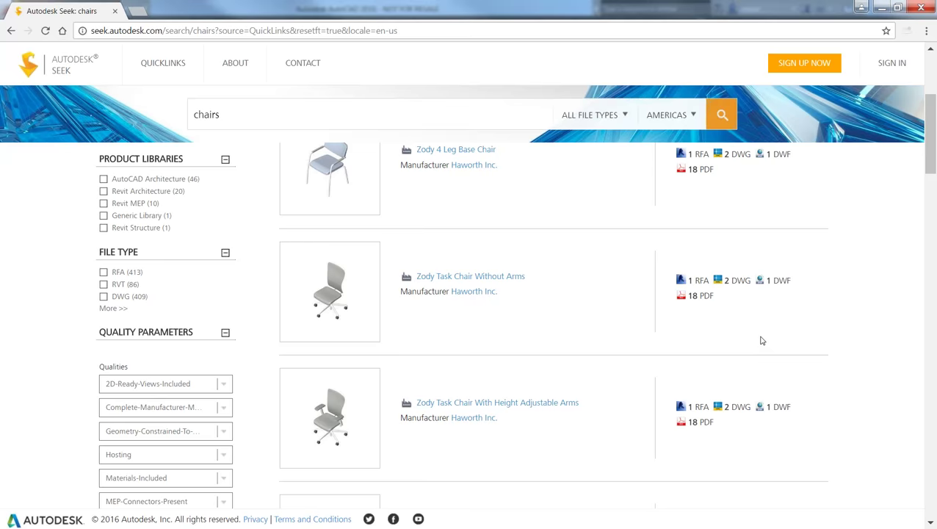
scroll(761, 340, "down", 1)
scroll(761, 340, "down", 3)
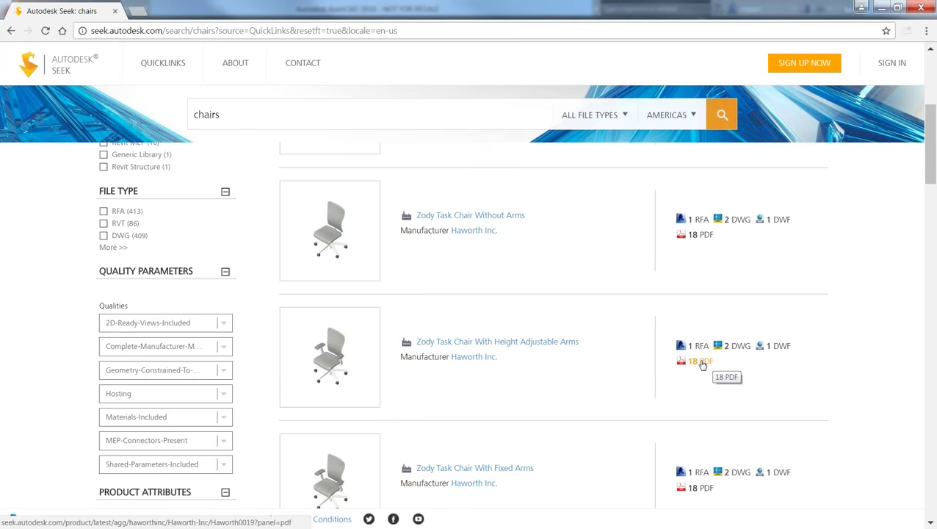
scroll(730, 382, "down", 3)
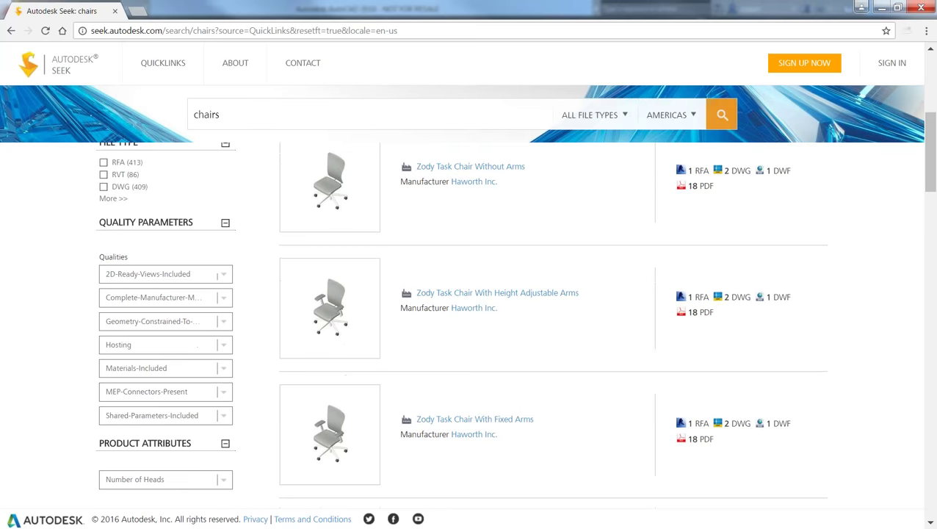
scroll(732, 373, "down", 1)
scroll(731, 373, "down", 3)
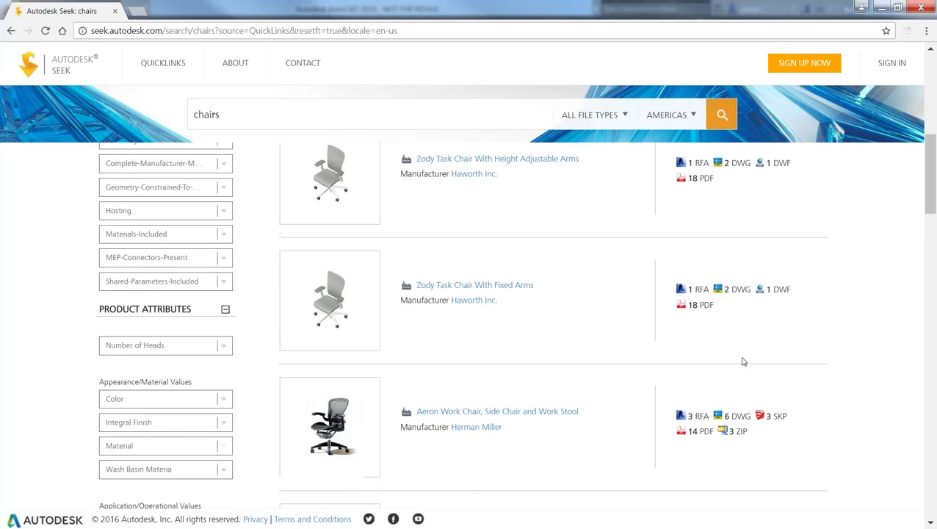
scroll(764, 345, "down", 2)
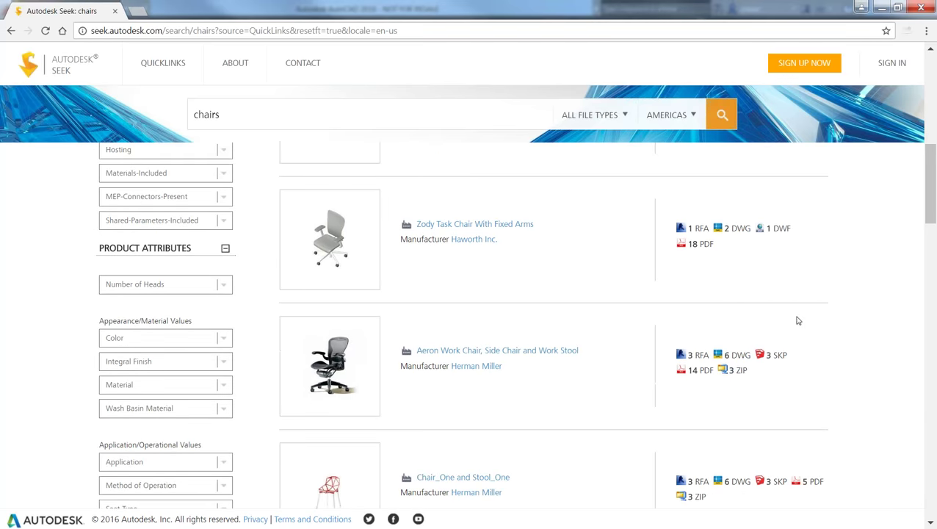
scroll(805, 329, "down", 1)
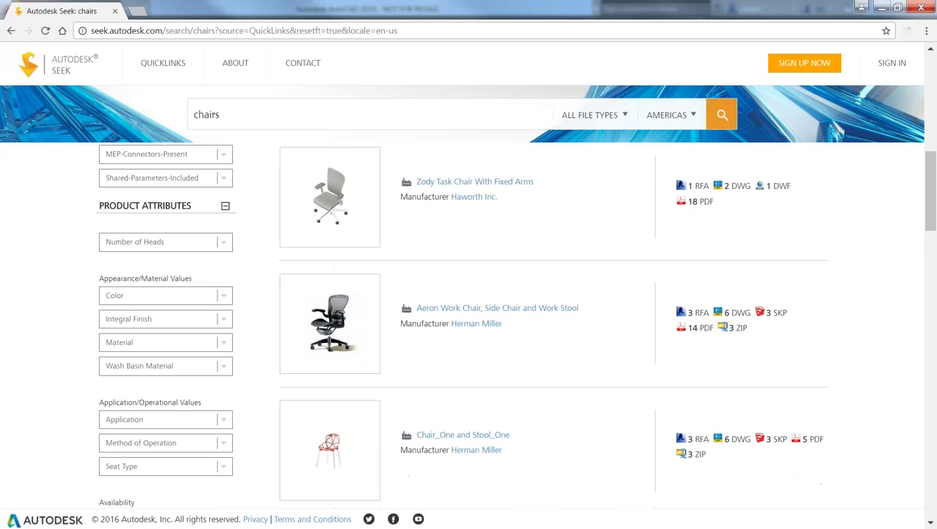
scroll(735, 301, "down", 1)
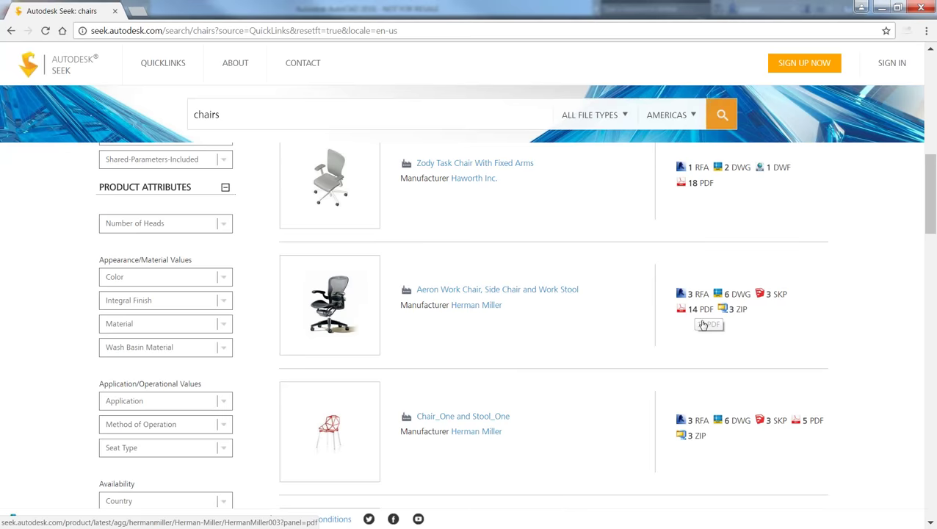
scroll(704, 328, "down", 2)
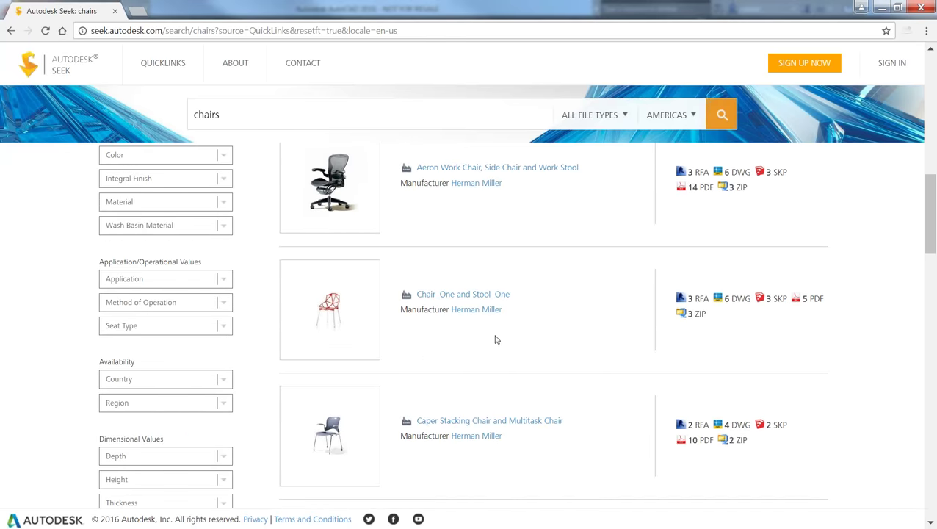
mouse_move(377, 339)
scroll(274, 345, "up", 2)
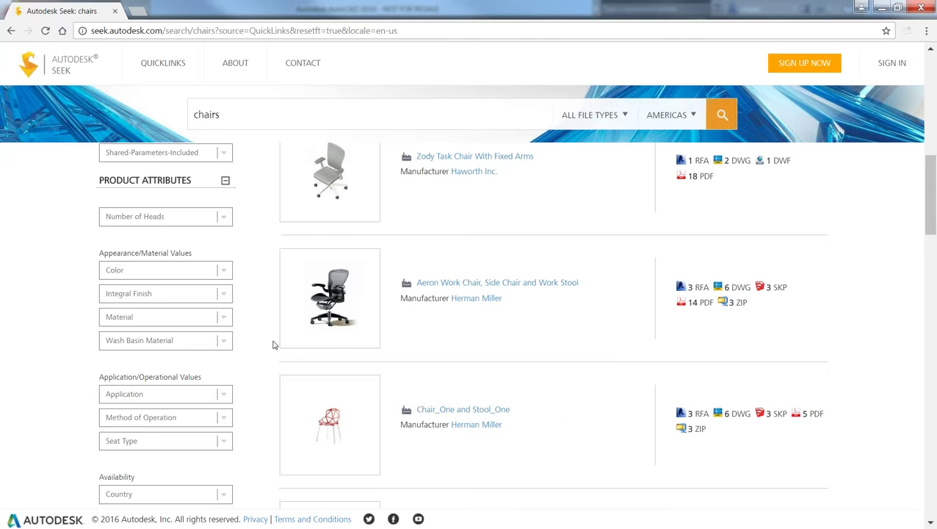
scroll(273, 345, "up", 2)
scroll(272, 345, "up", 2)
mouse_move(292, 355)
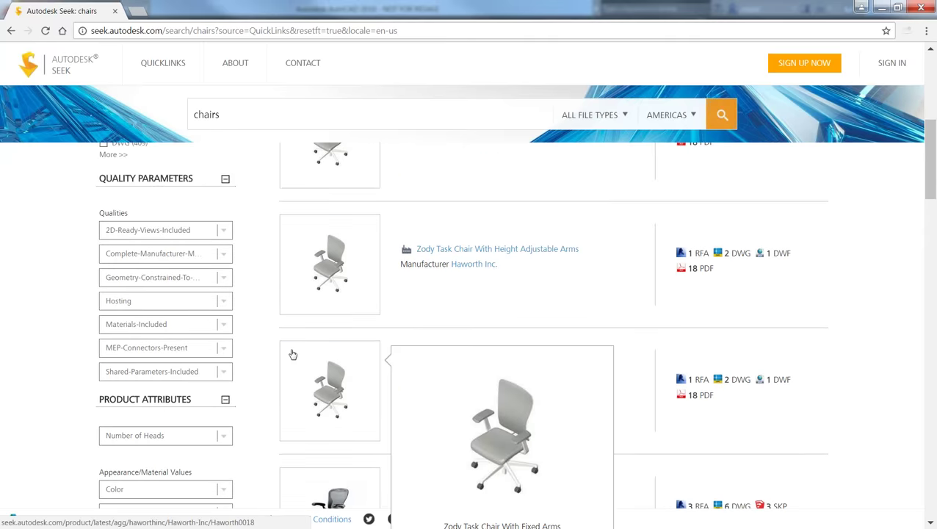
scroll(290, 356, "up", 4)
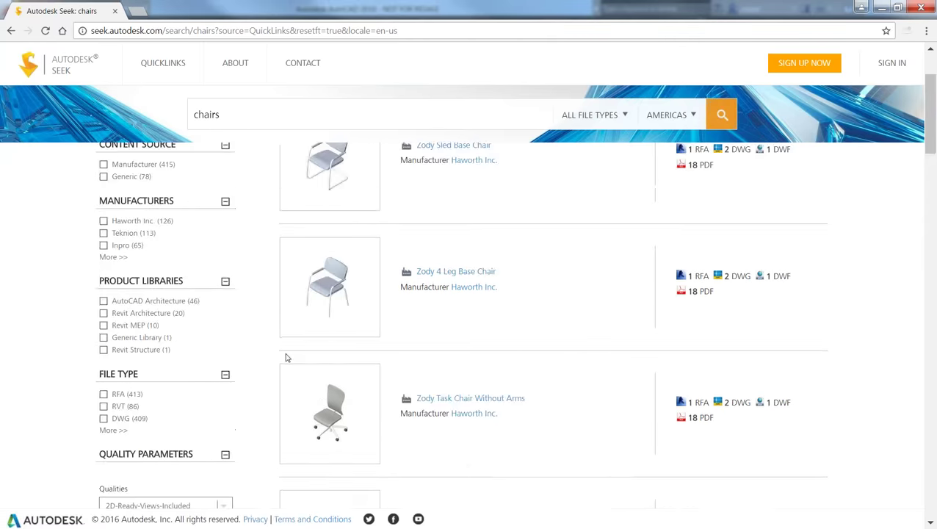
scroll(287, 358, "up", 2)
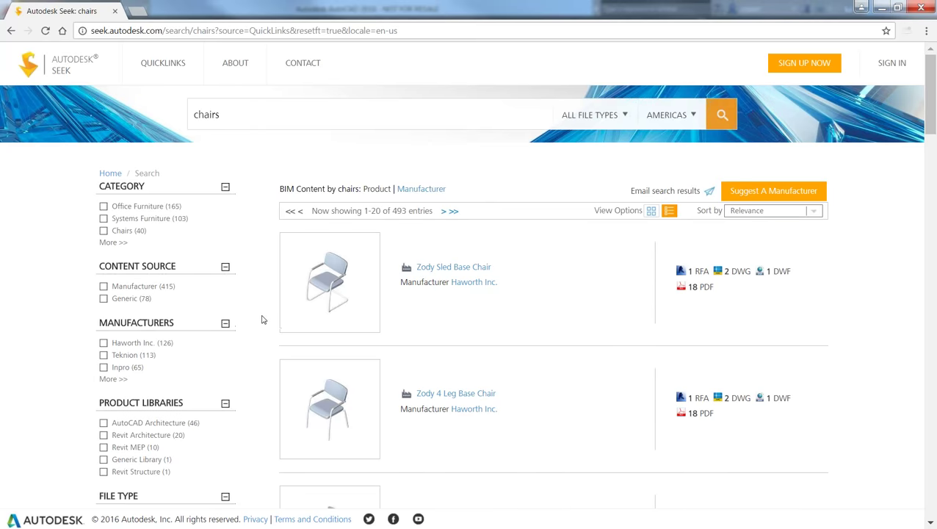
- Look through the result filters and the further Herman Miller chairs down to Embody Chairs
scroll(264, 322, "down", 2)
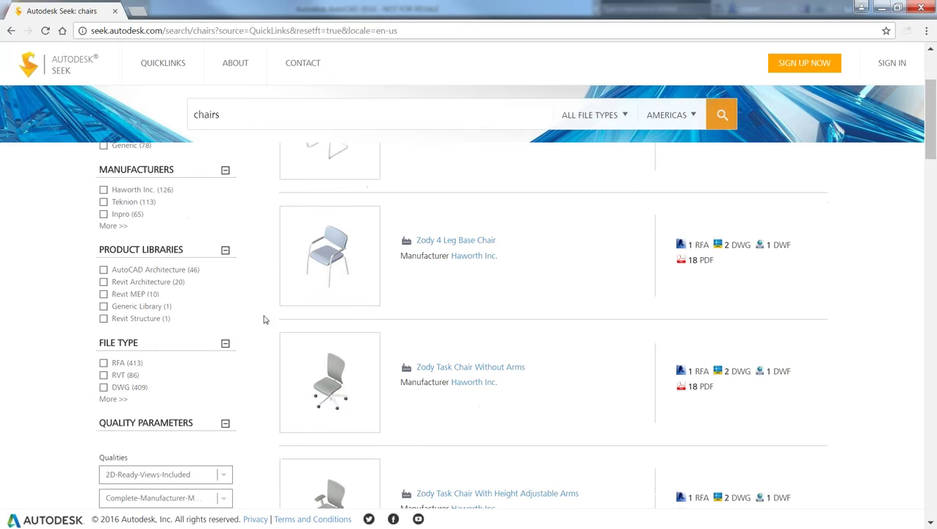
scroll(264, 323, "down", 10)
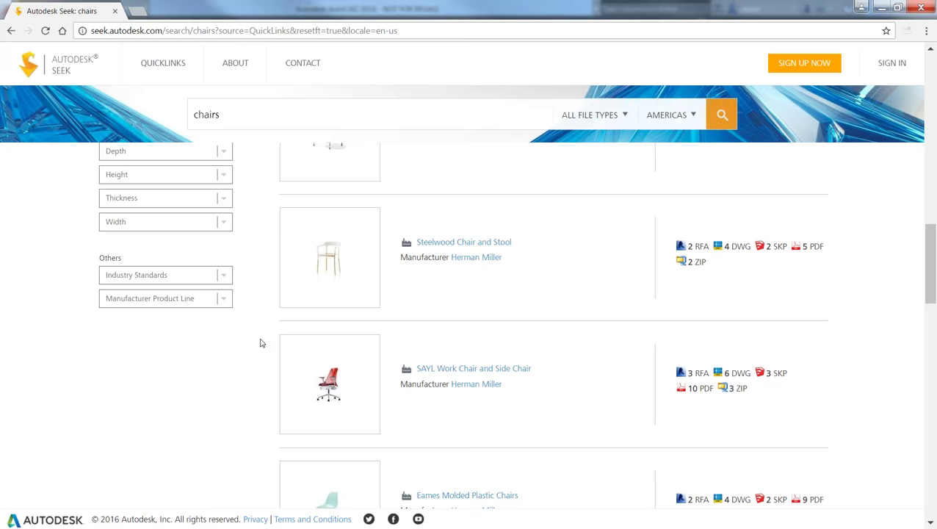
scroll(261, 344, "down", 1)
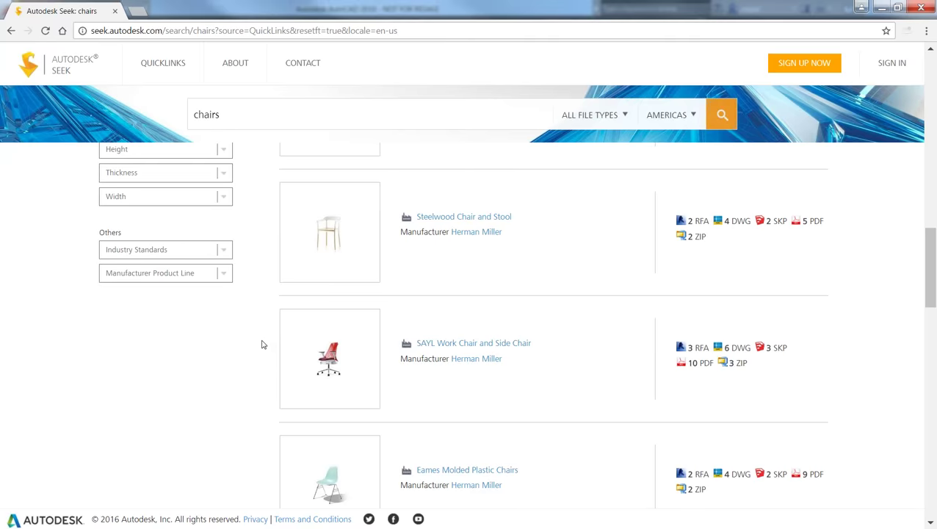
scroll(261, 344, "down", 2)
scroll(259, 340, "up", 1)
scroll(289, 338, "down", 4)
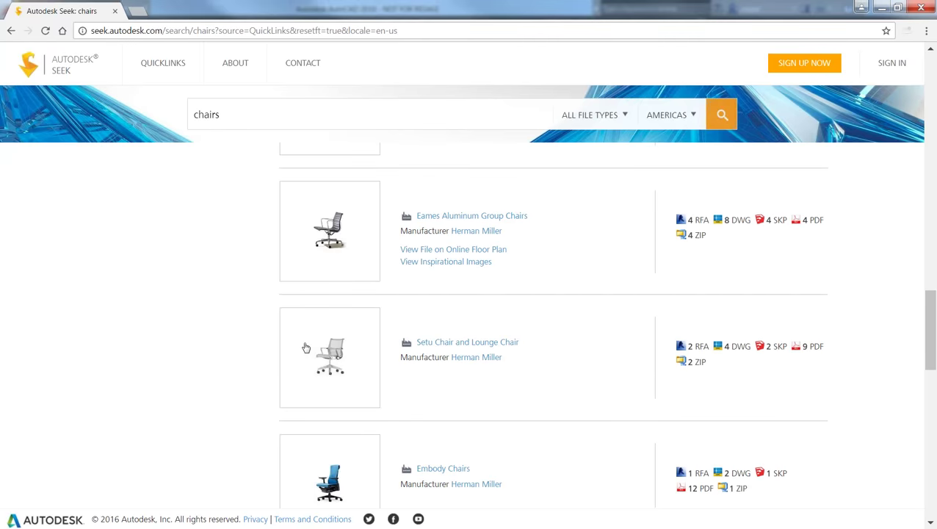
scroll(279, 356, "up", 1)
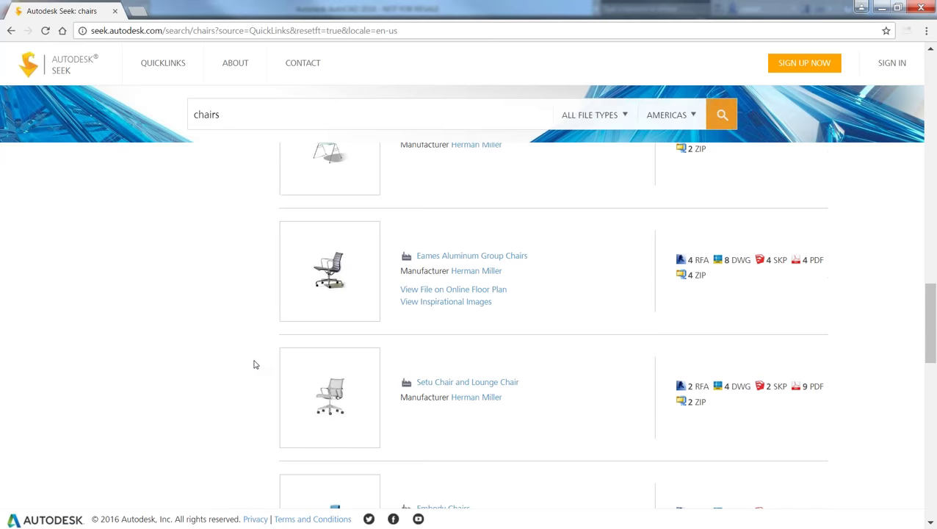
scroll(253, 364, "up", 1)
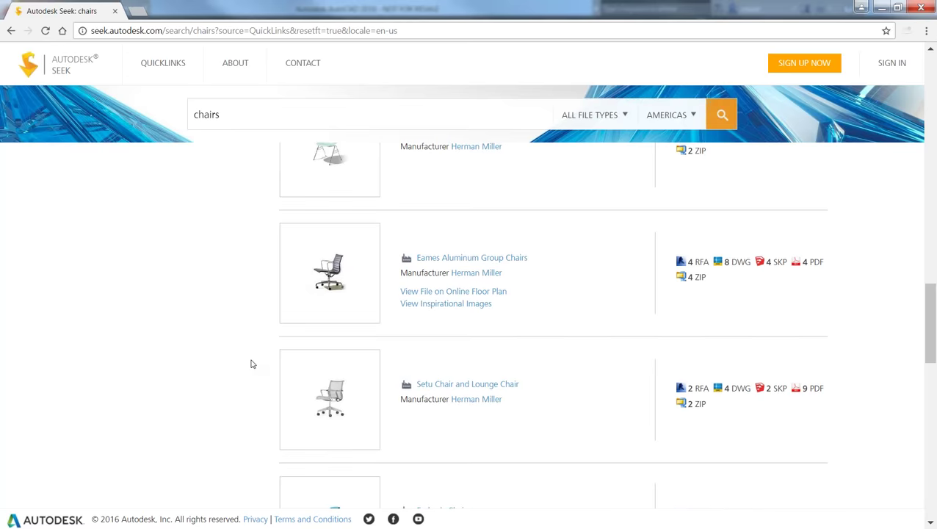
scroll(252, 365, "up", 10)
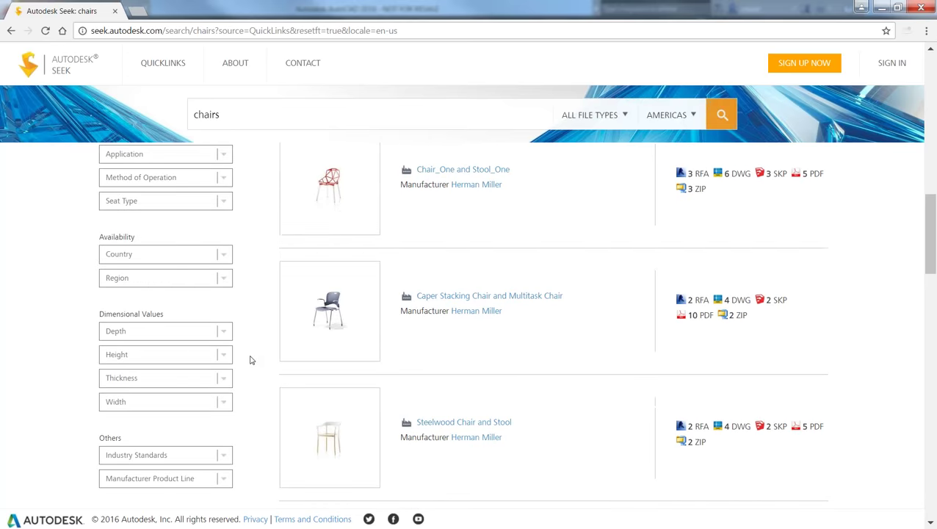
scroll(249, 360, "up", 3)
scroll(250, 360, "up", 5)
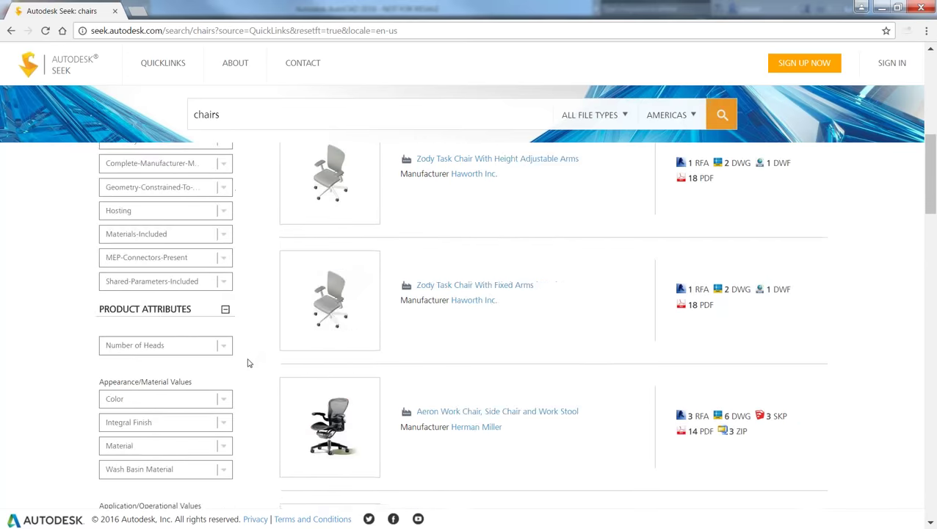
- Expand the full list of file types and filter the chair results to DWG
scroll(253, 362, "up", 1)
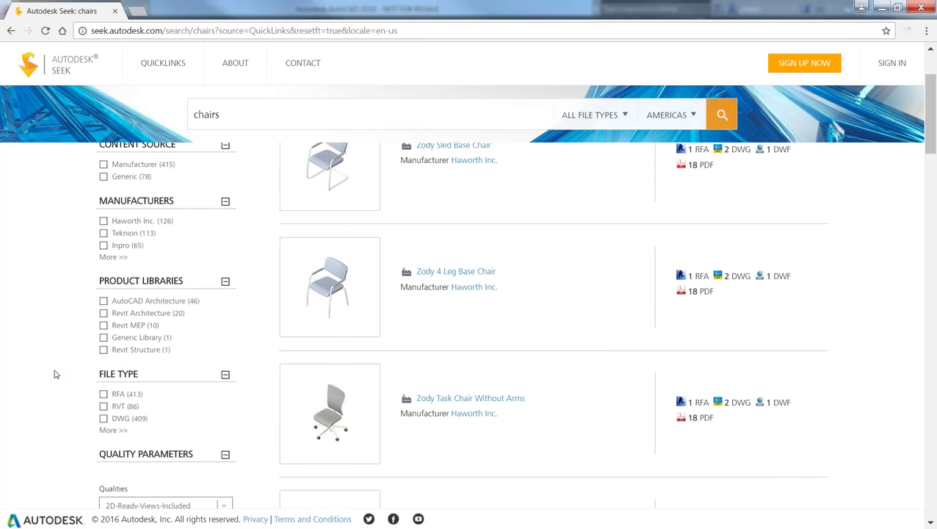
scroll(55, 373, "down", 1)
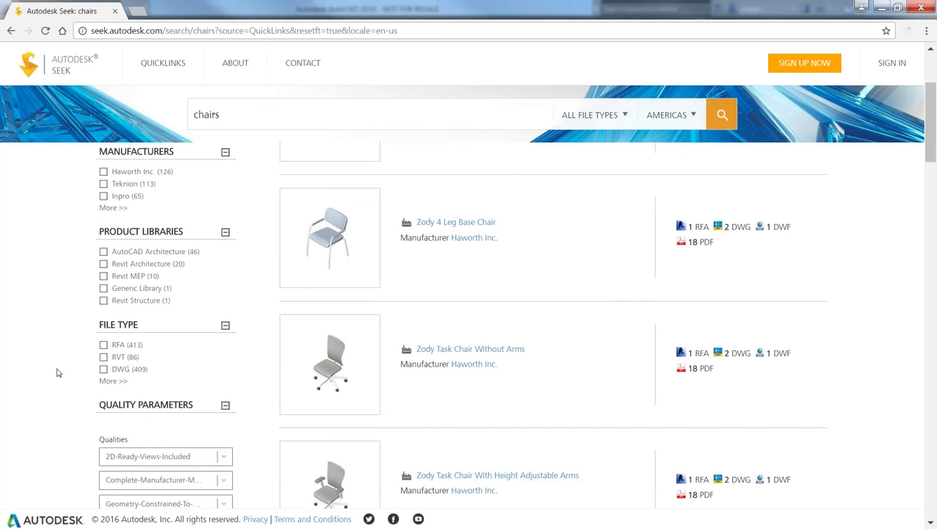
left_click(110, 381)
scroll(103, 434, "down", 1)
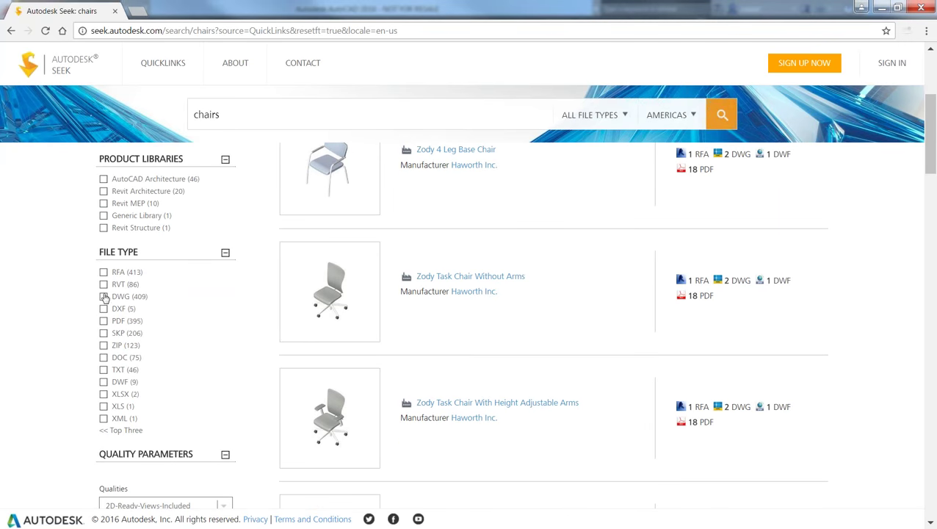
left_click(104, 295)
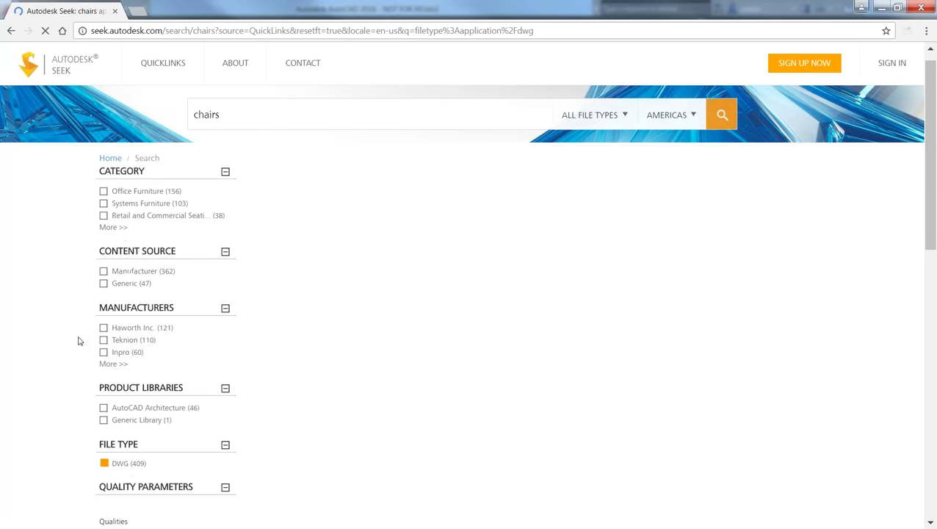
scroll(76, 340, "down", 3)
scroll(77, 340, "up", 2)
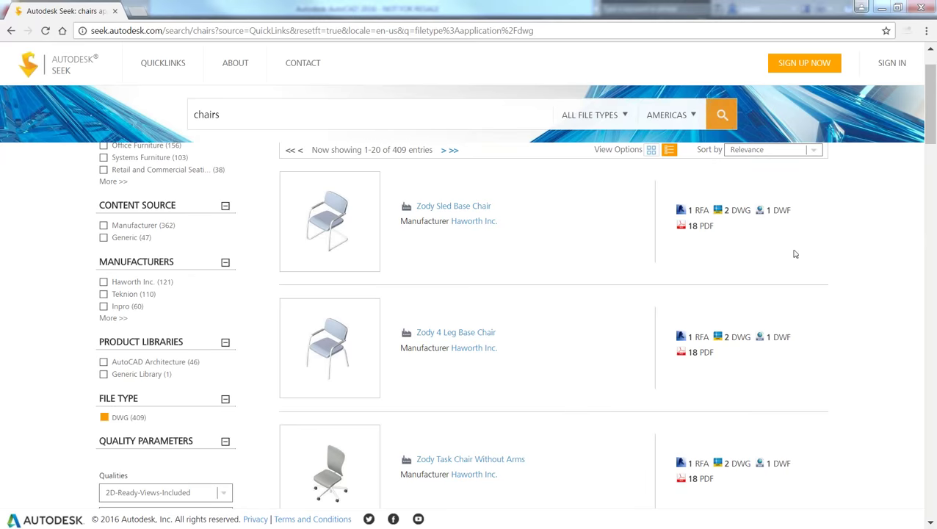
- Open the Zody Sled Base Chair's DWG files and highlight the AutoCAD version line of the SZG-22-1S 3D file
left_click(734, 212)
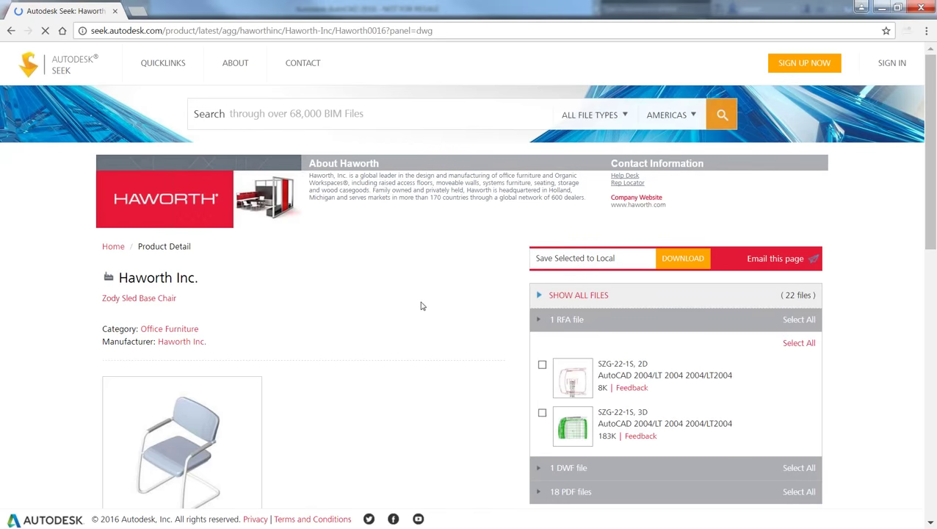
scroll(421, 305, "down", 1)
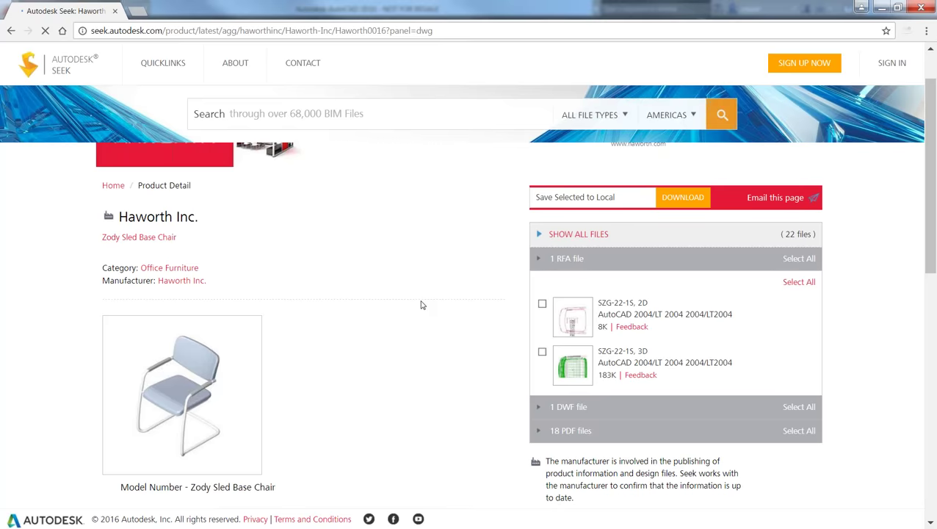
scroll(420, 305, "down", 1)
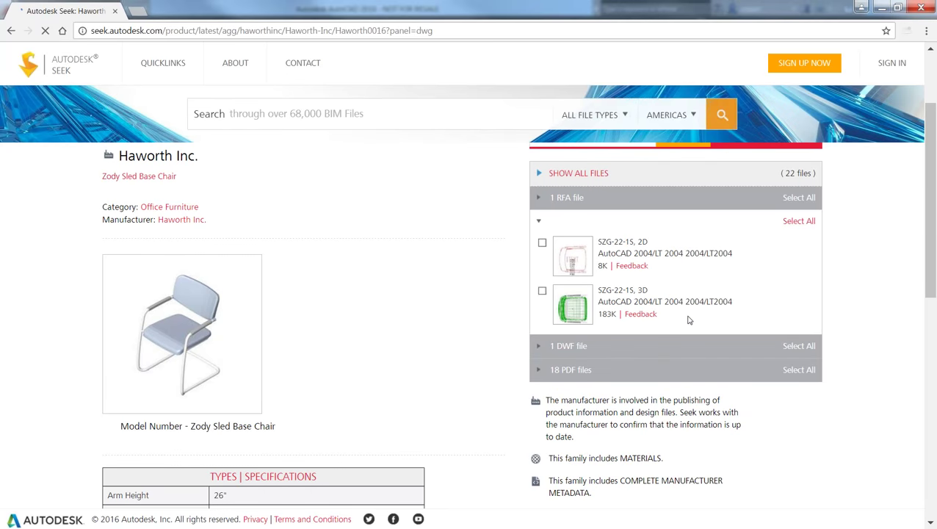
scroll(685, 315, "down", 1)
scroll(685, 315, "up", 1)
left_click_drag(729, 301, 599, 301)
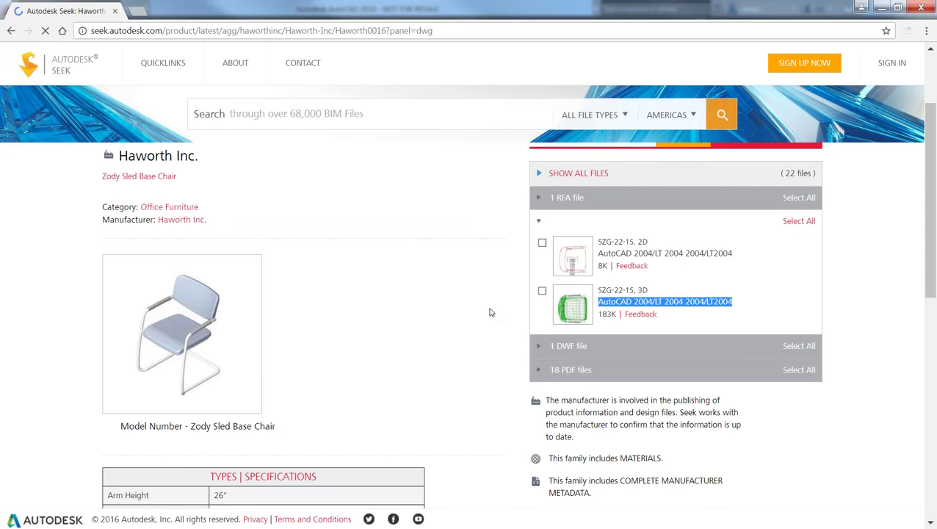
- Mark the SZG-22-1S 3D DWG file for download and check its enlarged preview
left_click(541, 287)
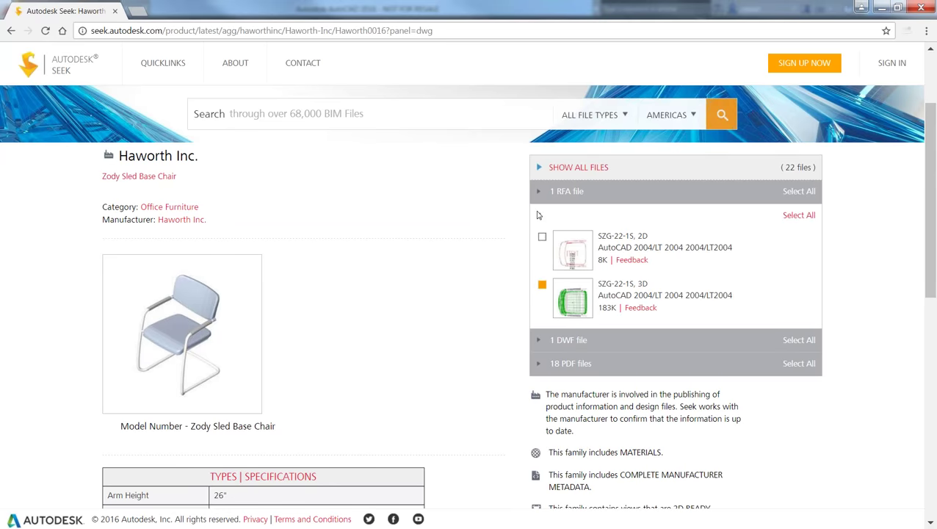
mouse_move(558, 286)
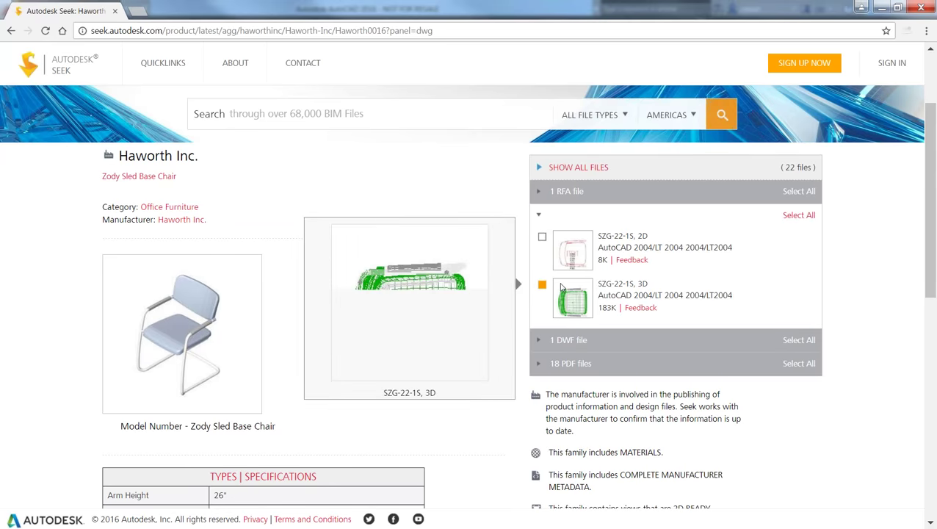
mouse_move(573, 303)
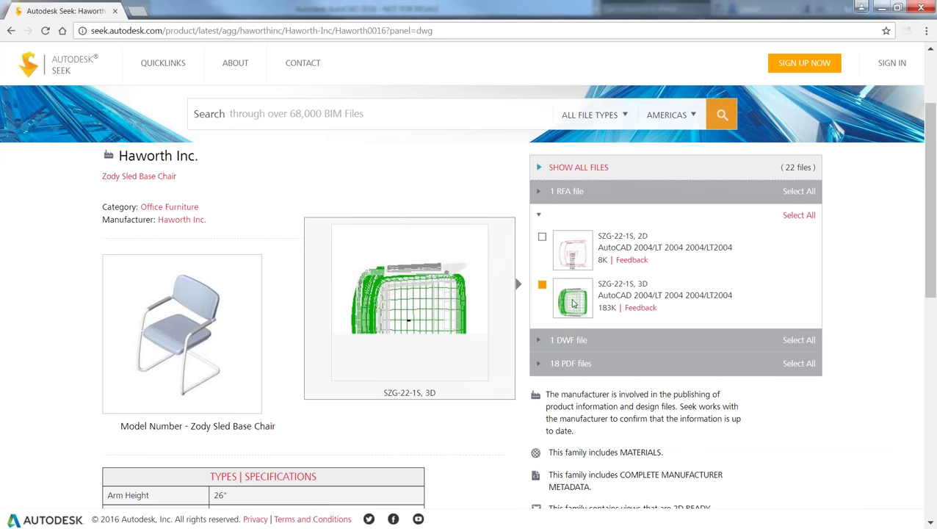
right_click(572, 299)
left_click(778, 295)
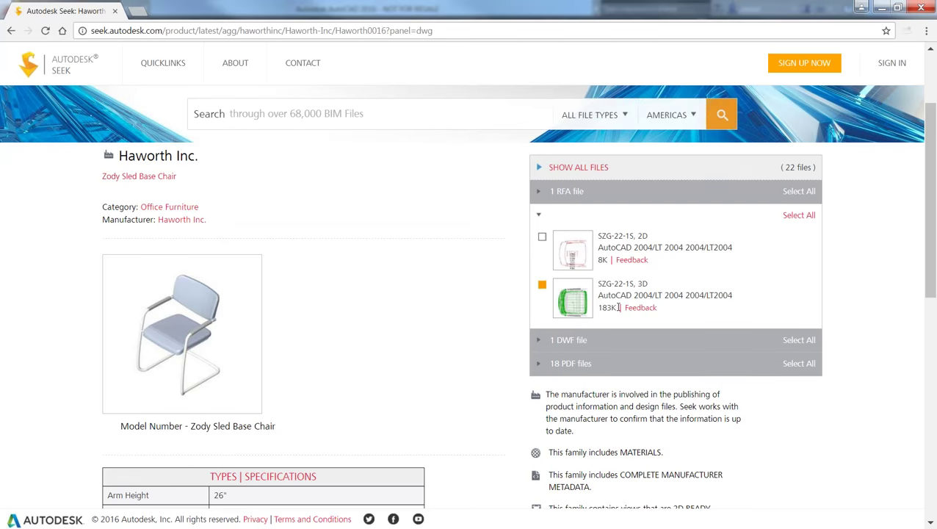
- Look over the chair's specifications, request a local download of the selected 3D file, and dismiss the pop-up covering the terms and conditions
scroll(648, 324, "down", 1)
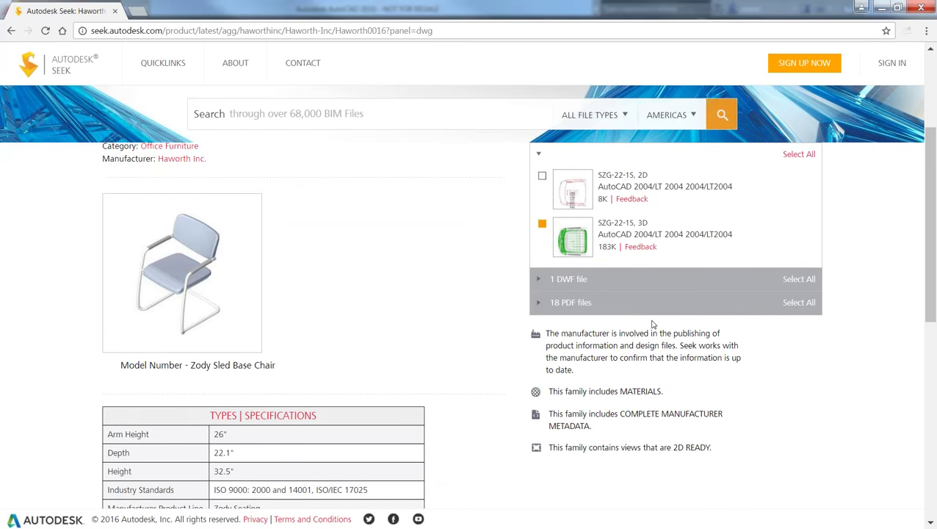
scroll(652, 323, "down", 1)
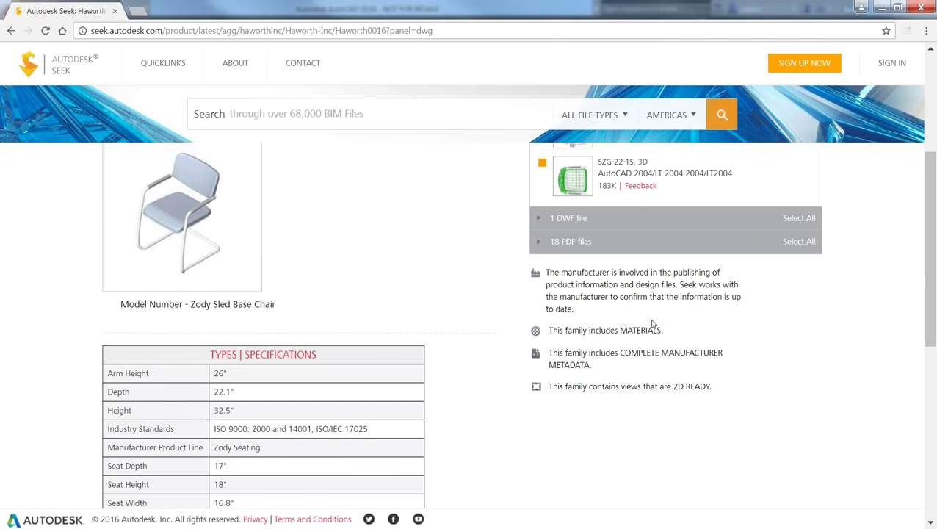
scroll(652, 324, "down", 2)
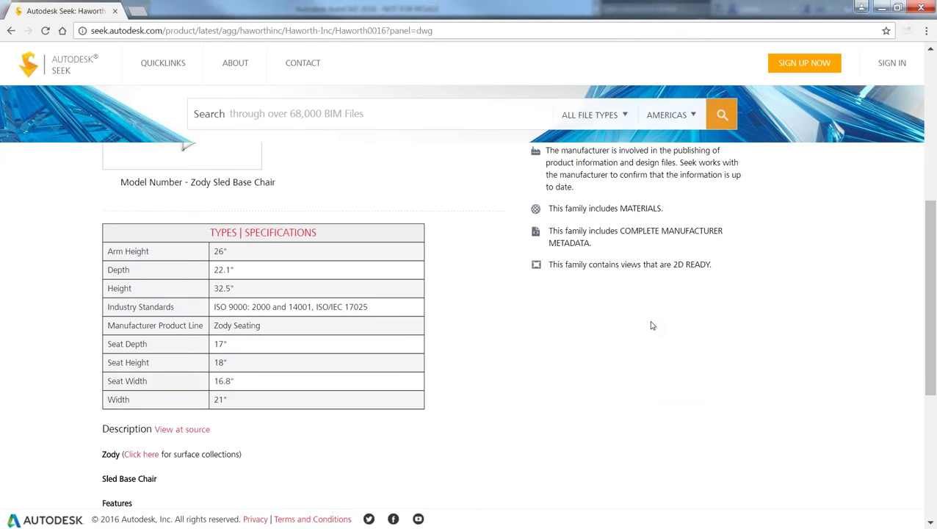
scroll(652, 325, "up", 5)
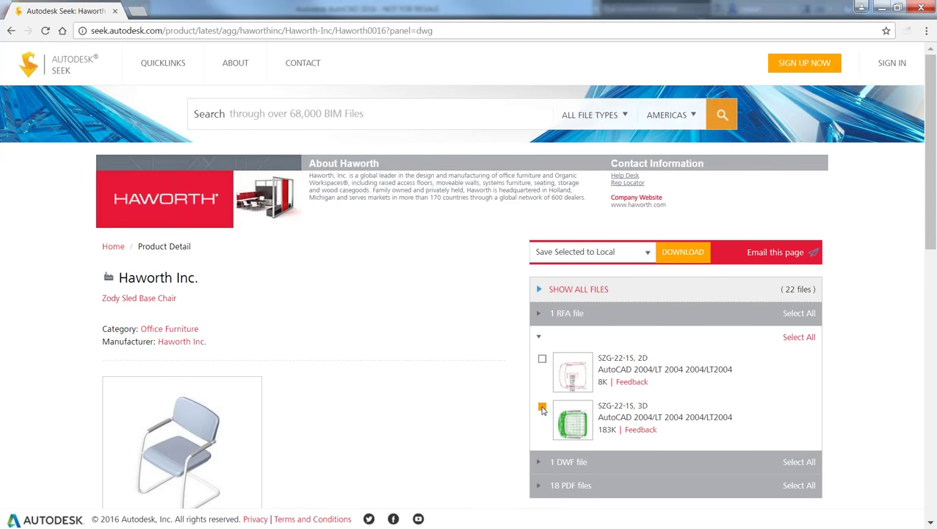
left_click(679, 255)
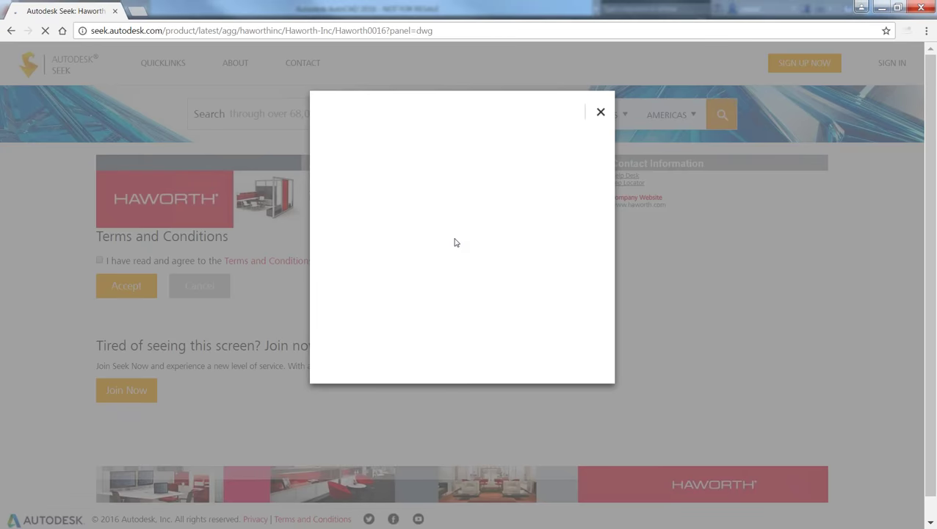
left_click(601, 113)
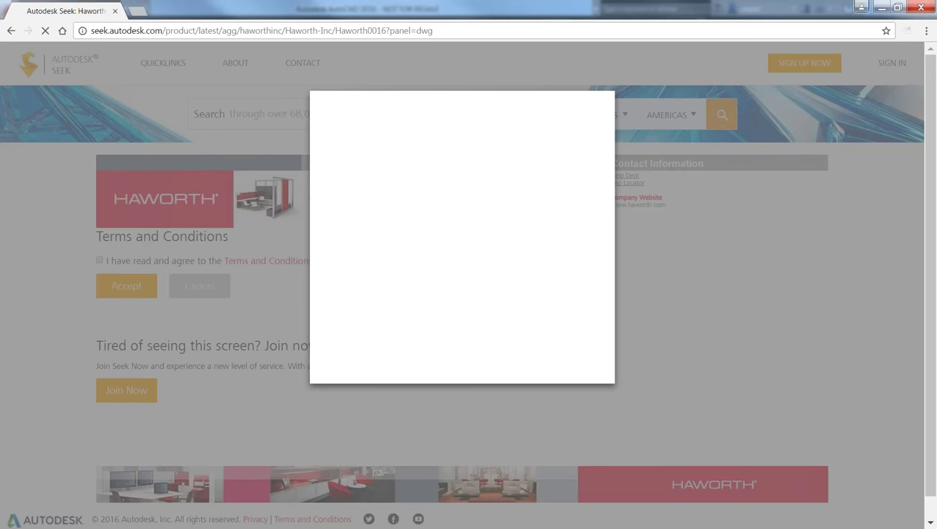